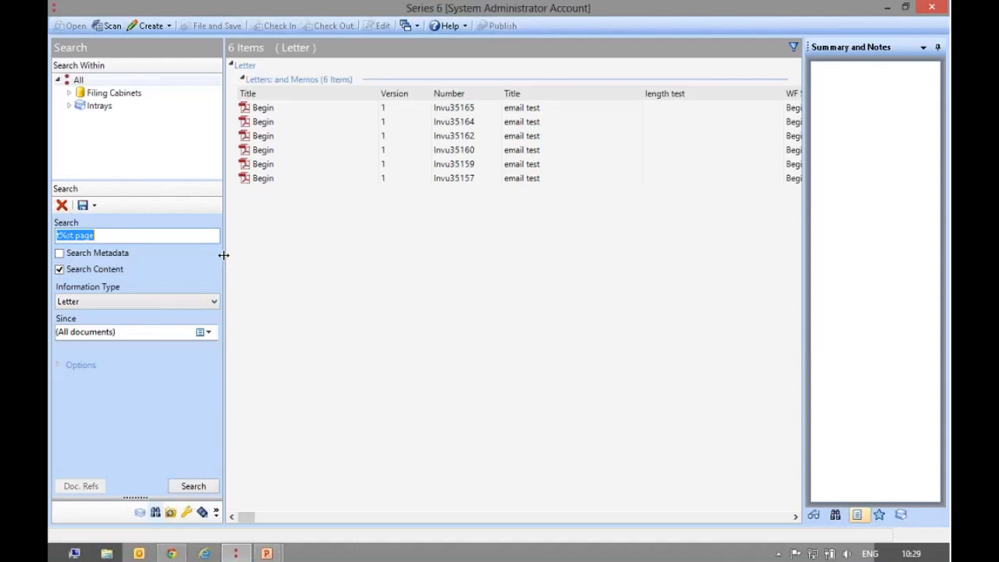
- Clear the search text and set the search to cover metadata as well as content
key(BackSpace)
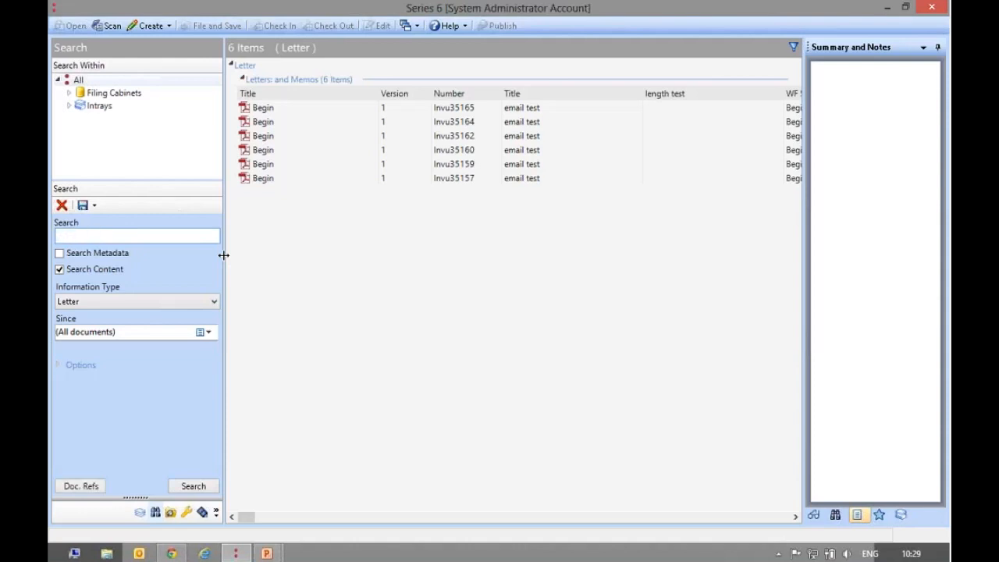
click(109, 269)
click(117, 254)
click(111, 269)
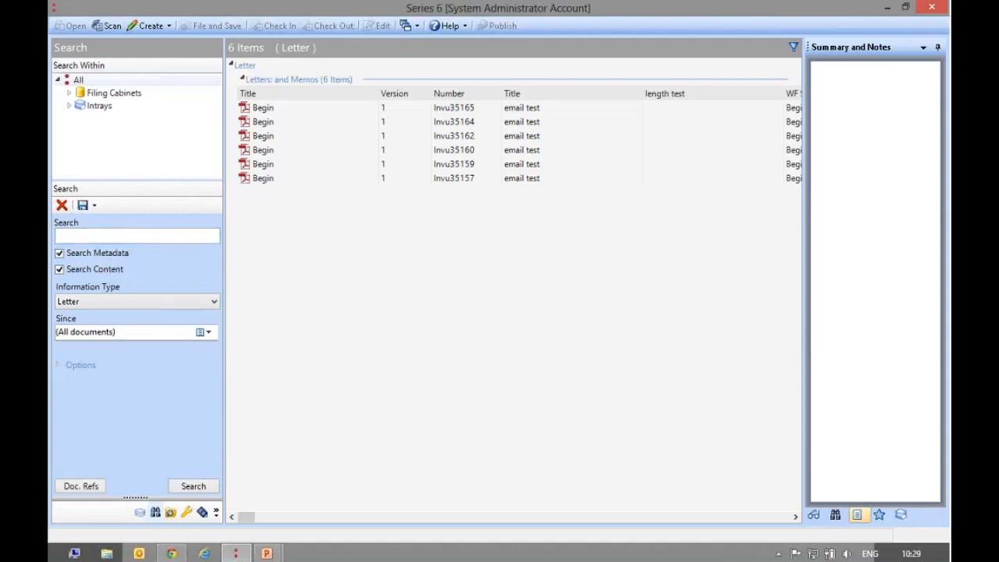
click(125, 240)
- Search the Letter information type for "test" with the Stemming option enabled
click(59, 366)
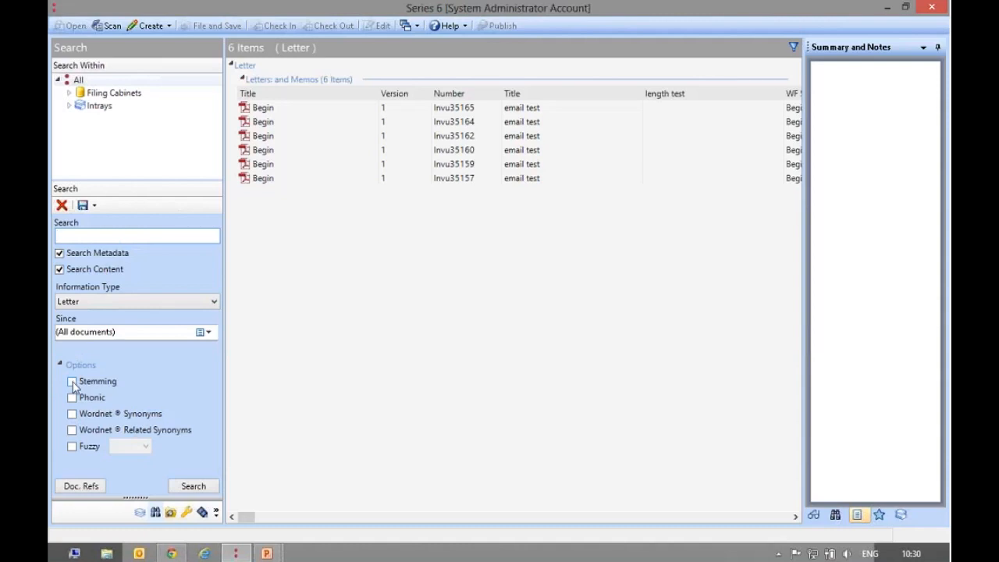
click(73, 381)
click(127, 240)
text(test)
key(Return)
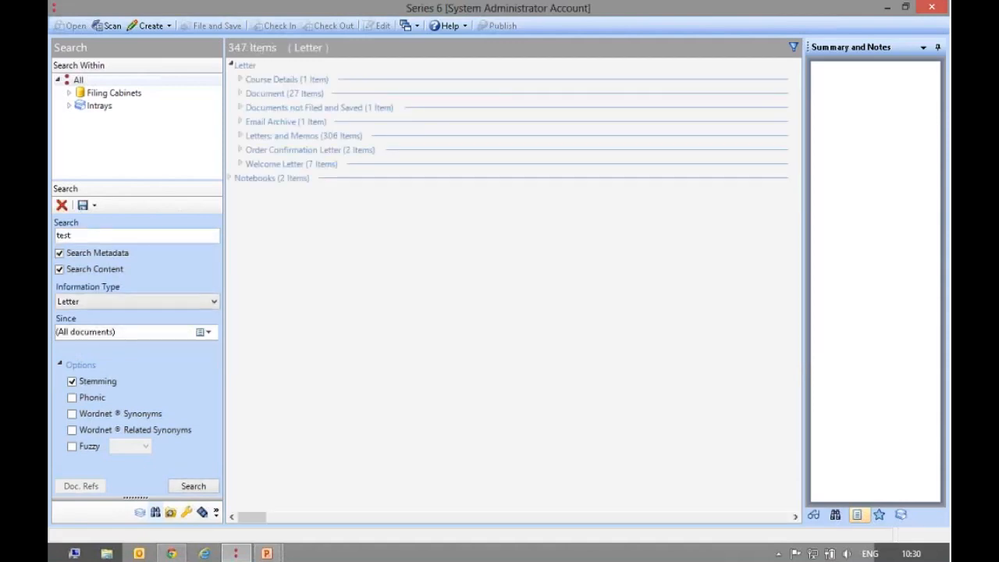
- Expand the Letters and Memos, Email Archive, Documents not Filed and Saved, Document and Course Details result groups
click(361, 138)
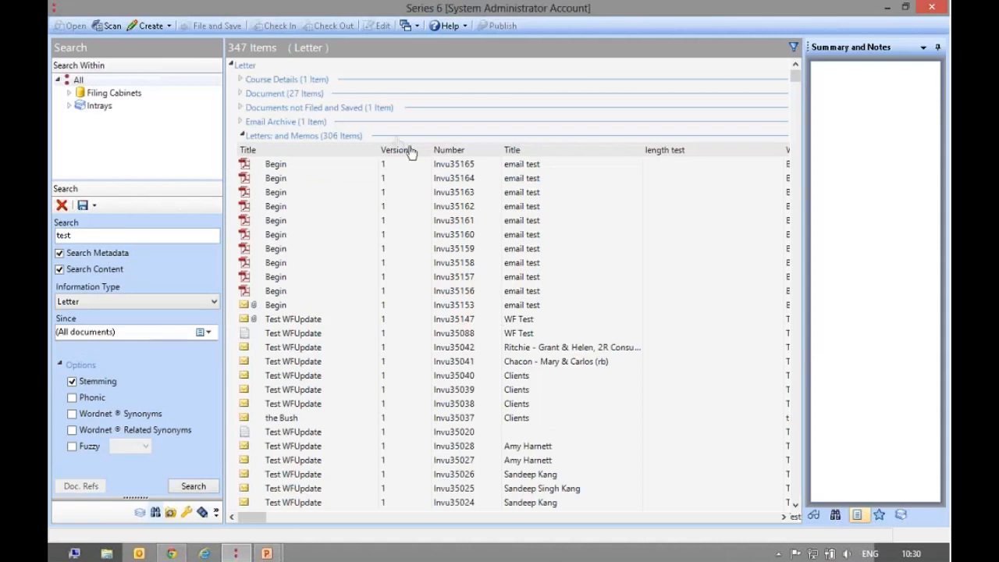
click(391, 126)
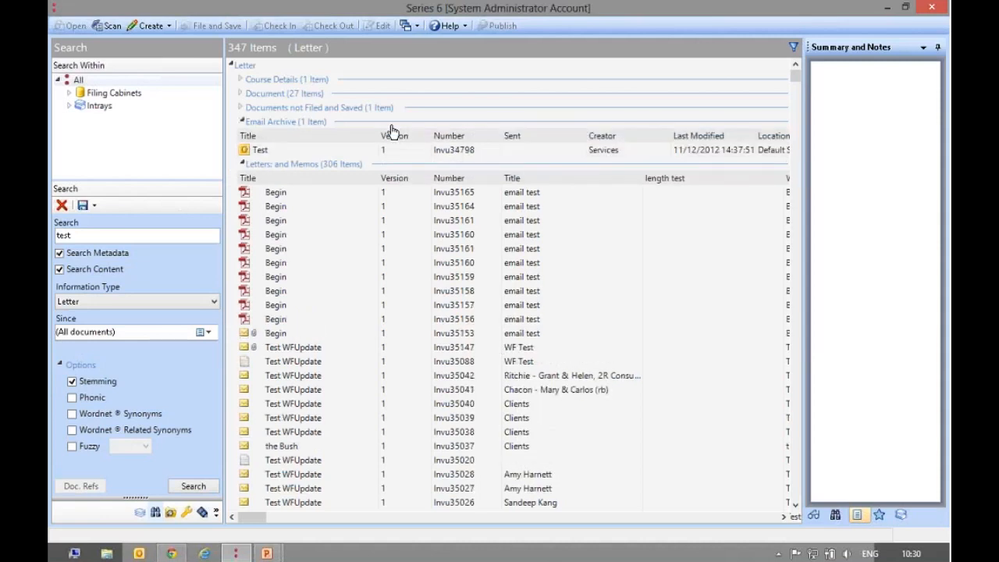
click(395, 107)
click(404, 93)
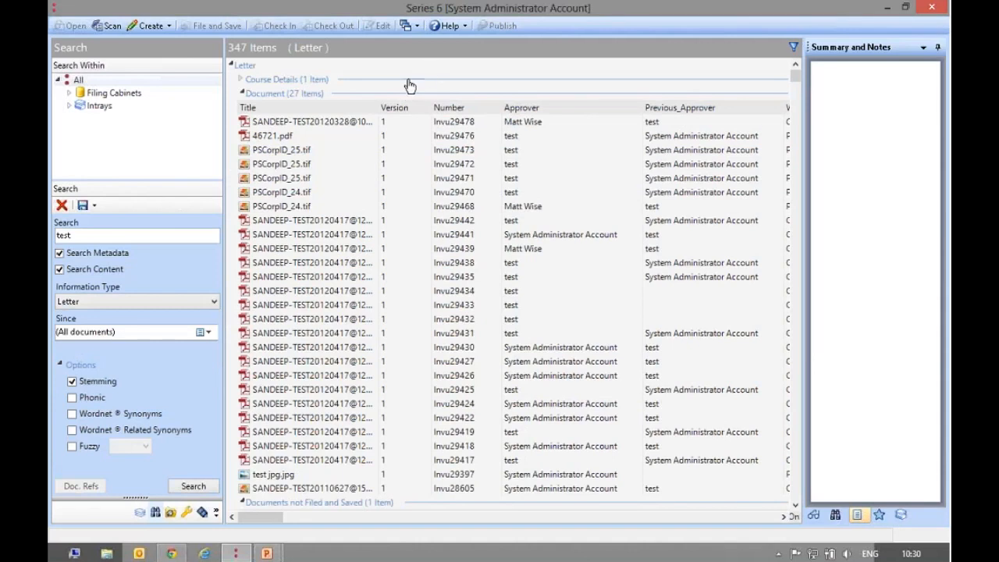
click(407, 80)
- Preview the summary of document Invu29433 in the Document group
click(715, 305)
key(Down)
key(Down)
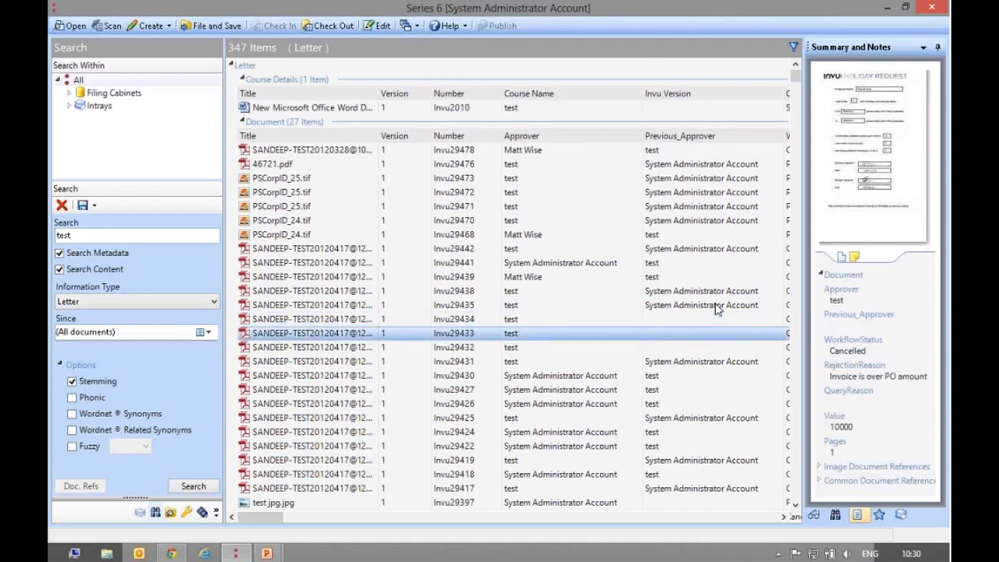
- Expand the Welcome Letter and Order Confirmation Letter groups at the end of the results
scroll(715, 310, down, 8)
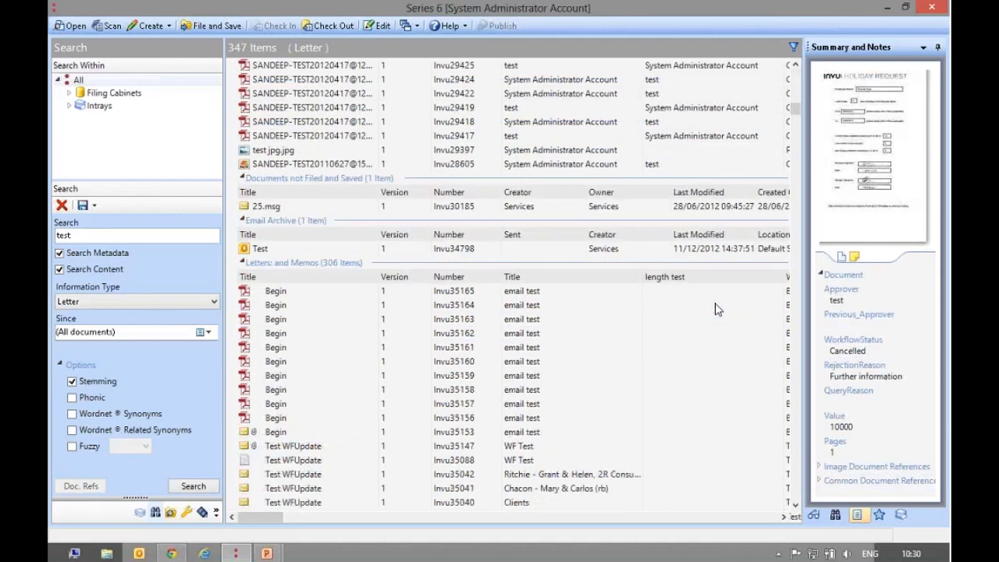
scroll(715, 310, down, 8)
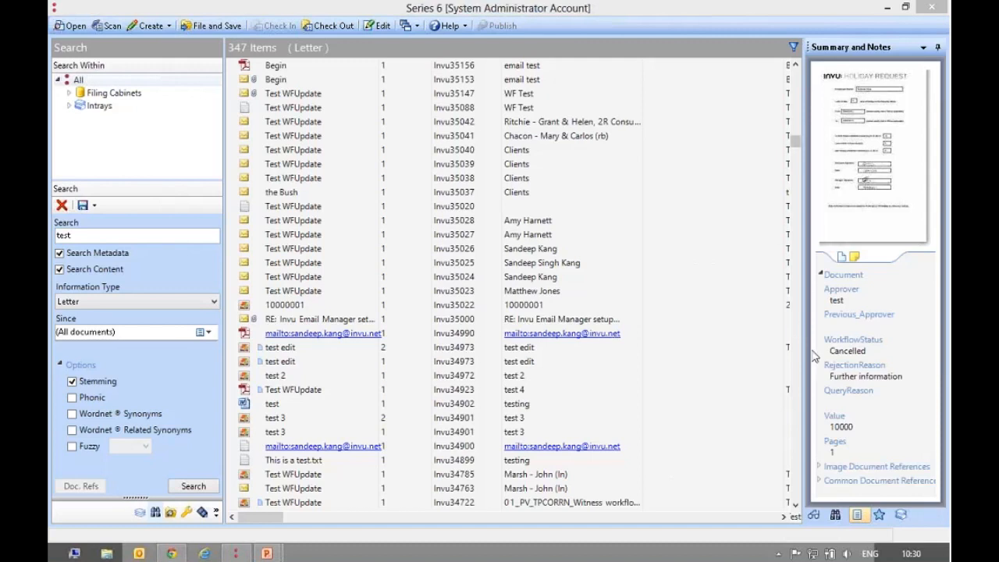
drag(795, 144, 796, 514)
click(278, 490)
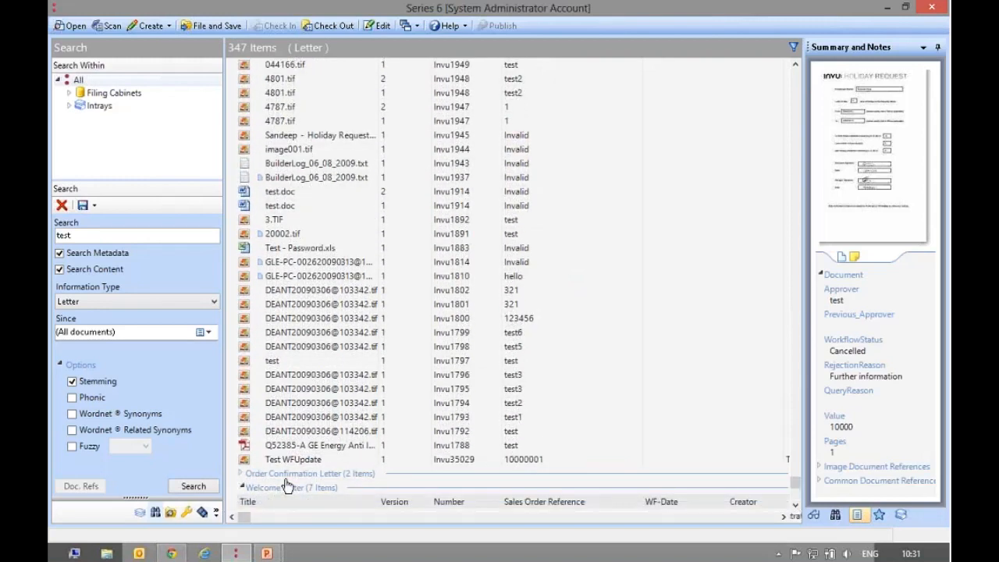
click(285, 476)
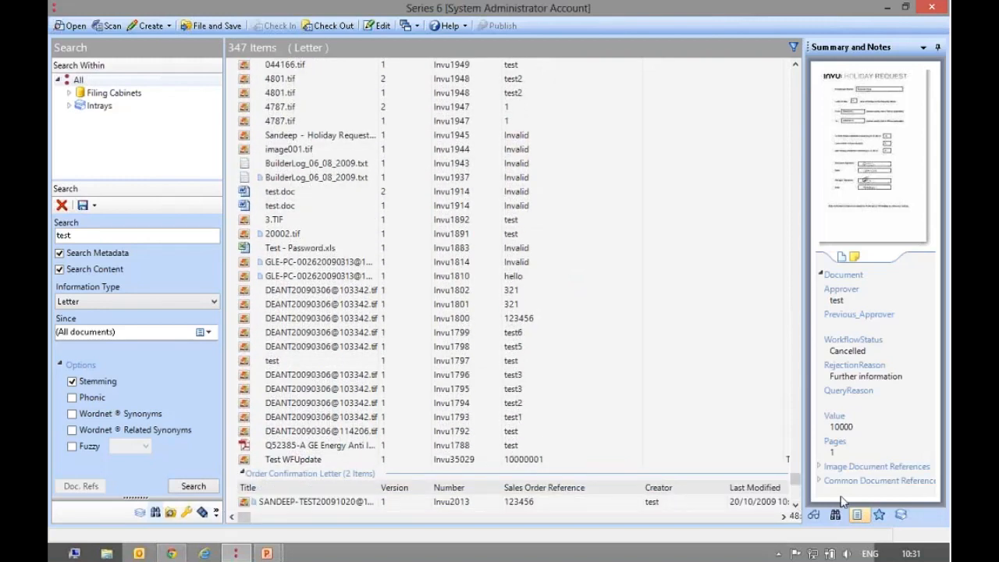
click(796, 507)
click(796, 508)
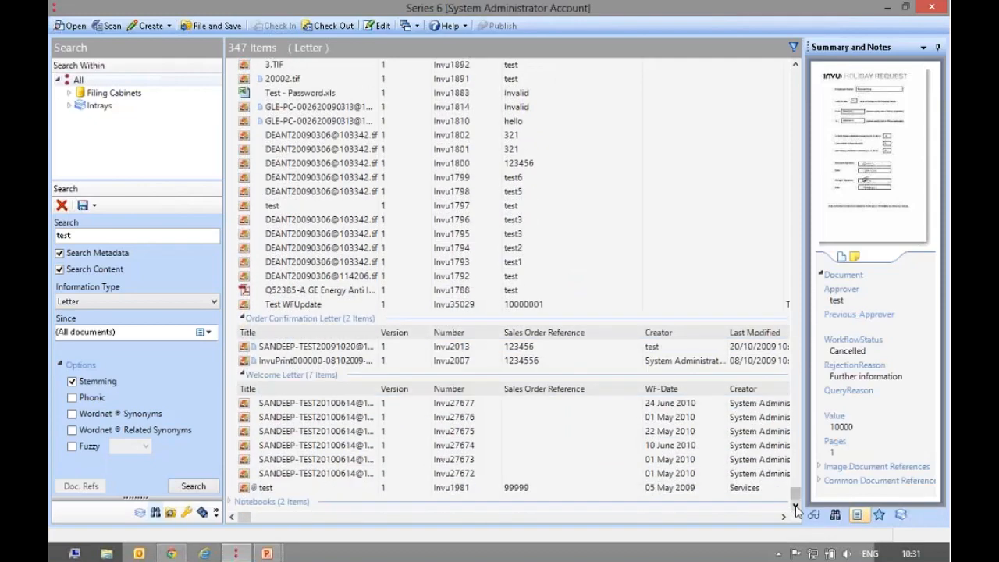
- Review the stemming results from the start of the list and preview the Word document titled "testing" in Letters and Memos
drag(795, 492, 793, 86)
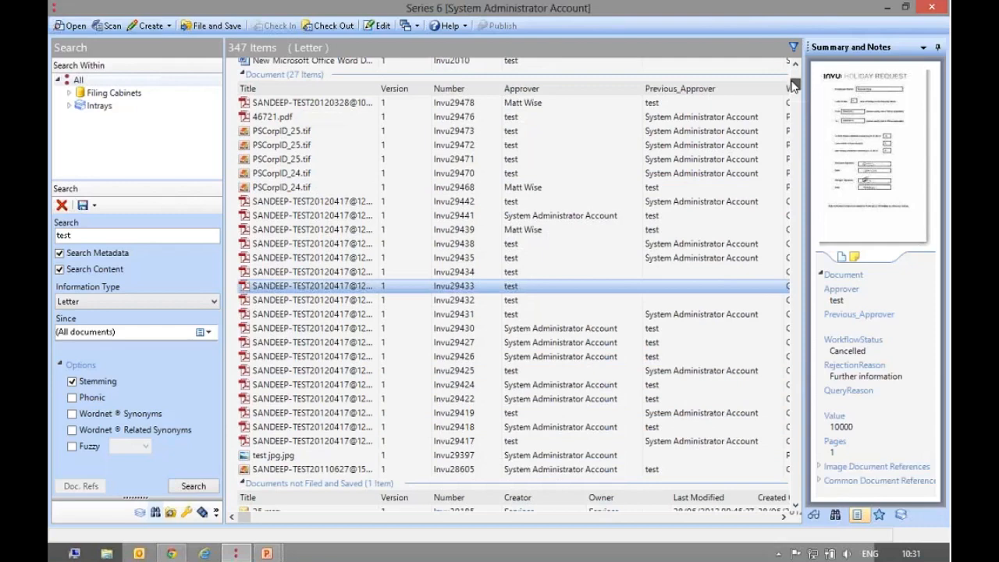
scroll(795, 80, down, 1)
scroll(798, 74, up, 2)
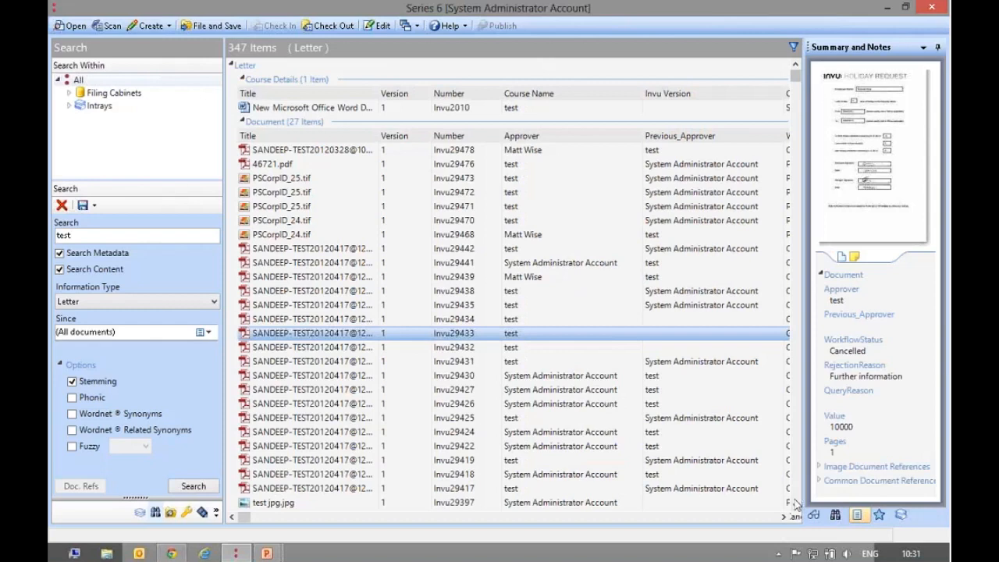
scroll(793, 500, down, 2)
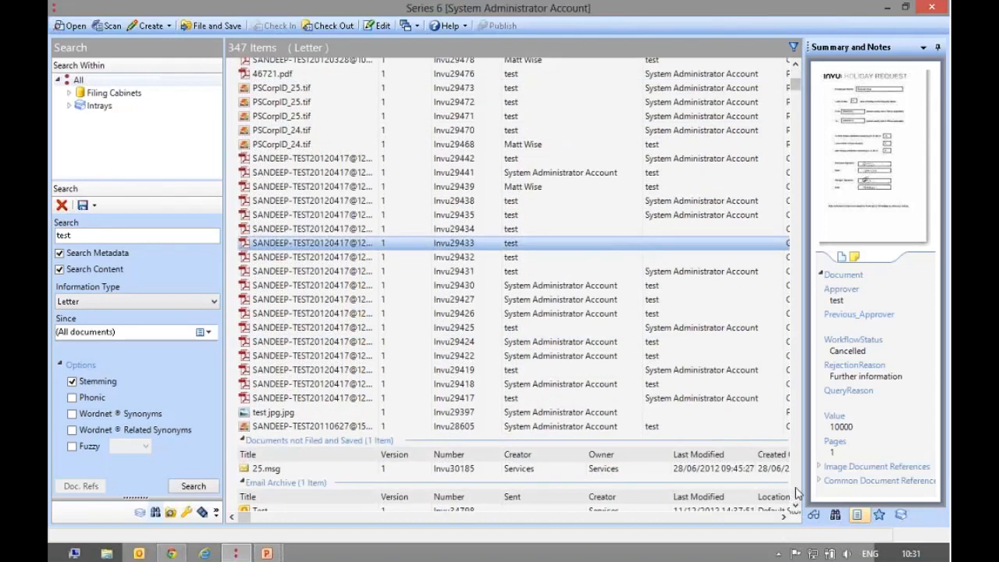
scroll(793, 491, down, 2)
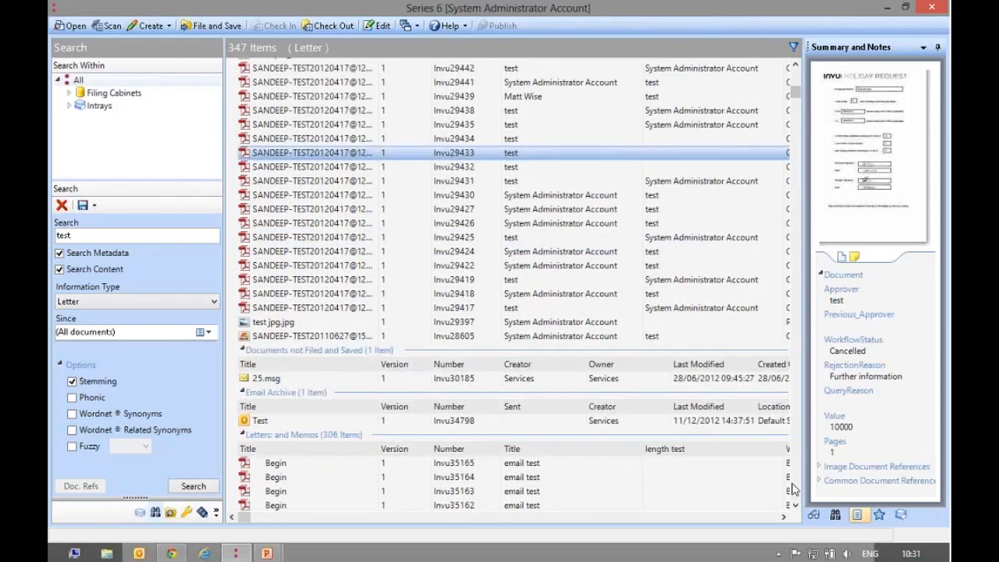
scroll(799, 489, down, 3)
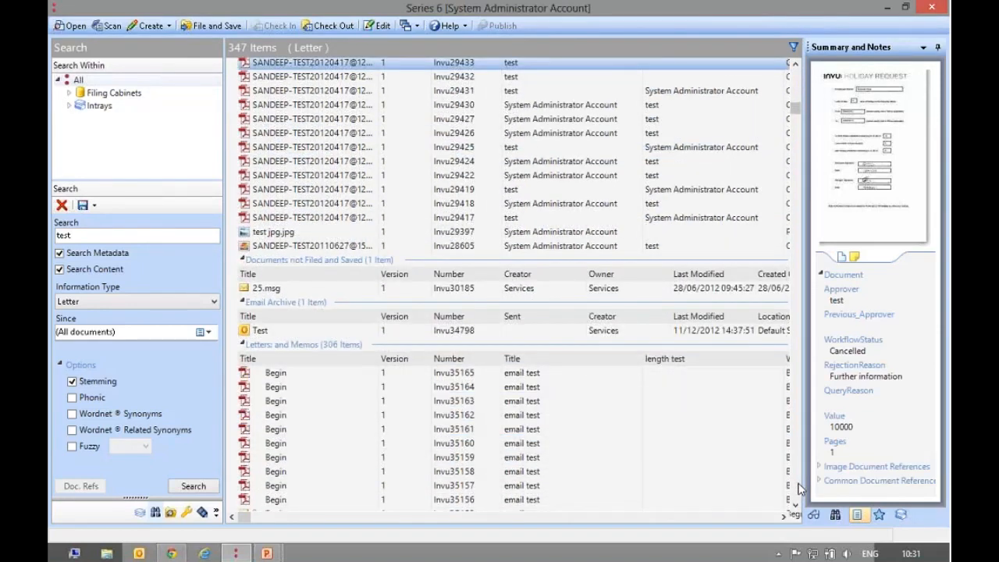
scroll(799, 489, down, 1)
scroll(799, 488, down, 2)
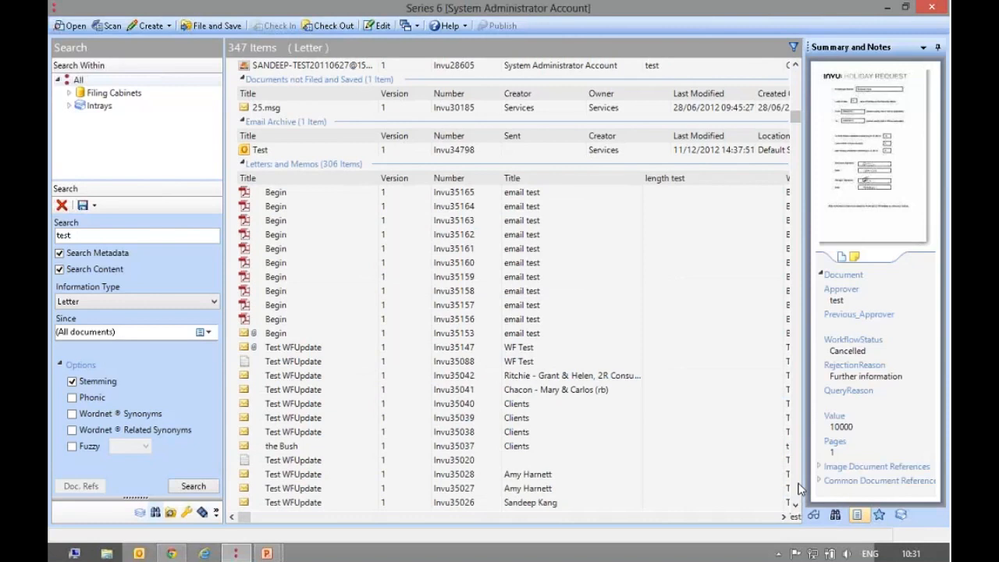
scroll(799, 488, down, 2)
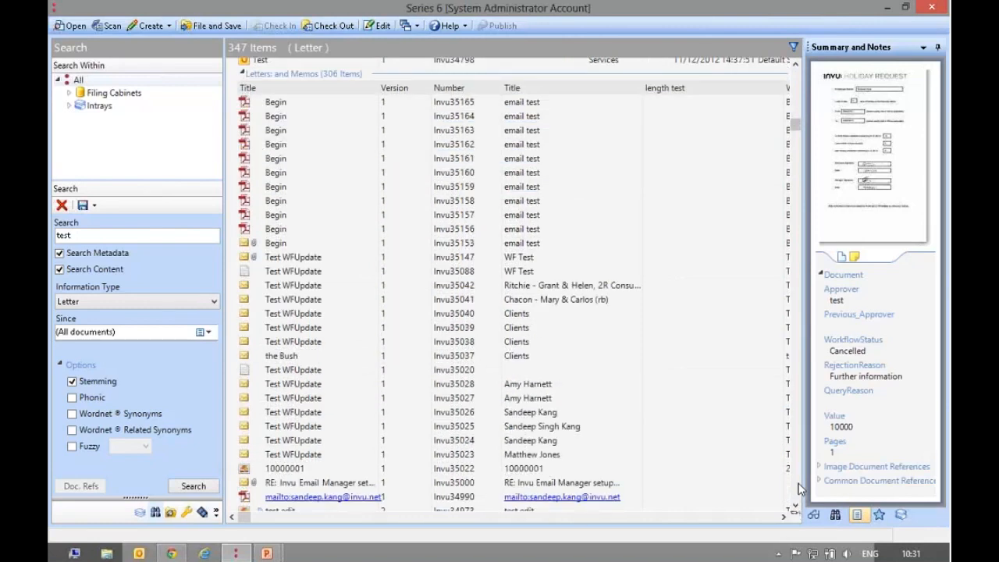
scroll(799, 488, down, 2)
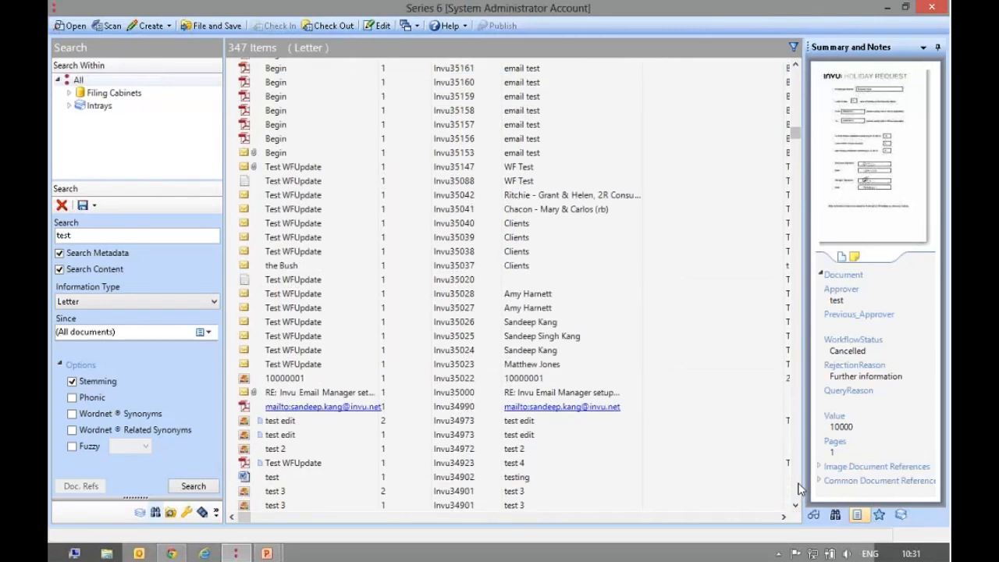
scroll(798, 488, down, 2)
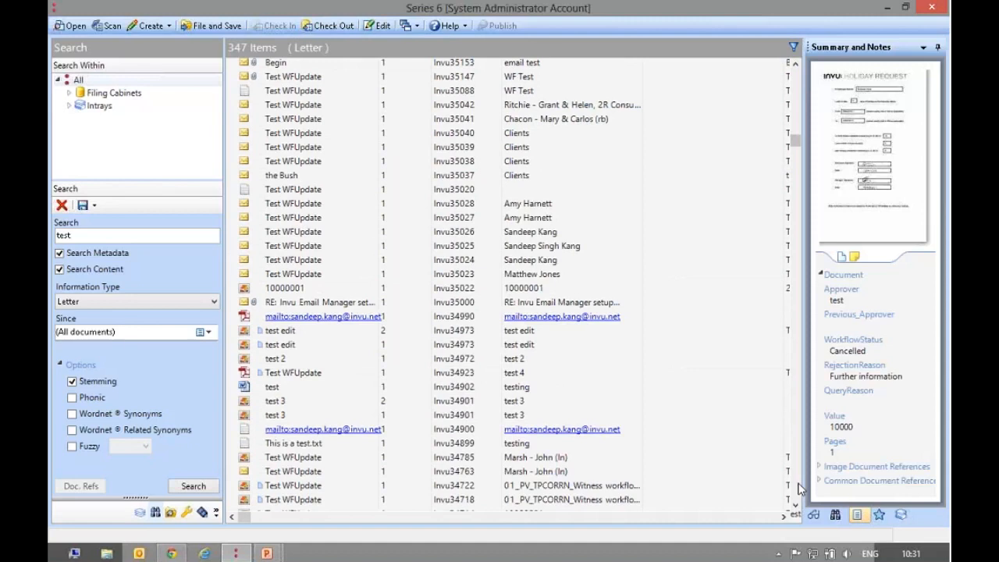
click(534, 390)
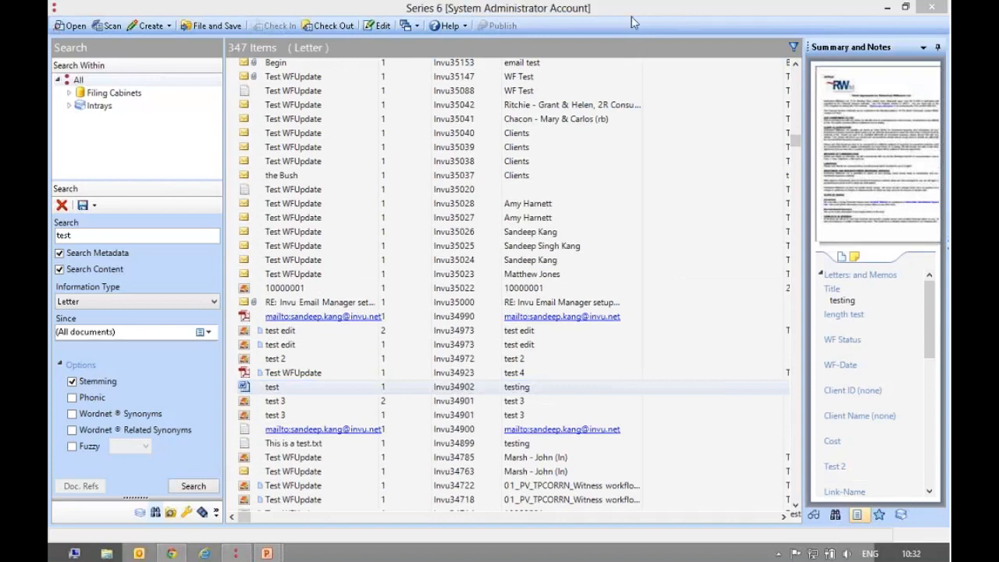
- Clear the "test" search together with its results and selected options
click(85, 237)
drag(85, 238, 53, 241)
key(BackSpace)
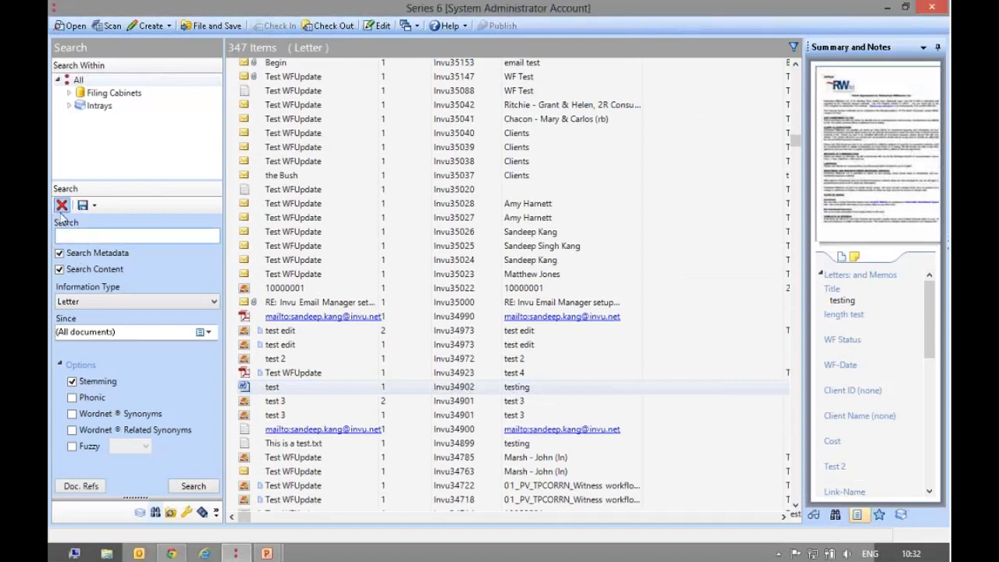
click(61, 205)
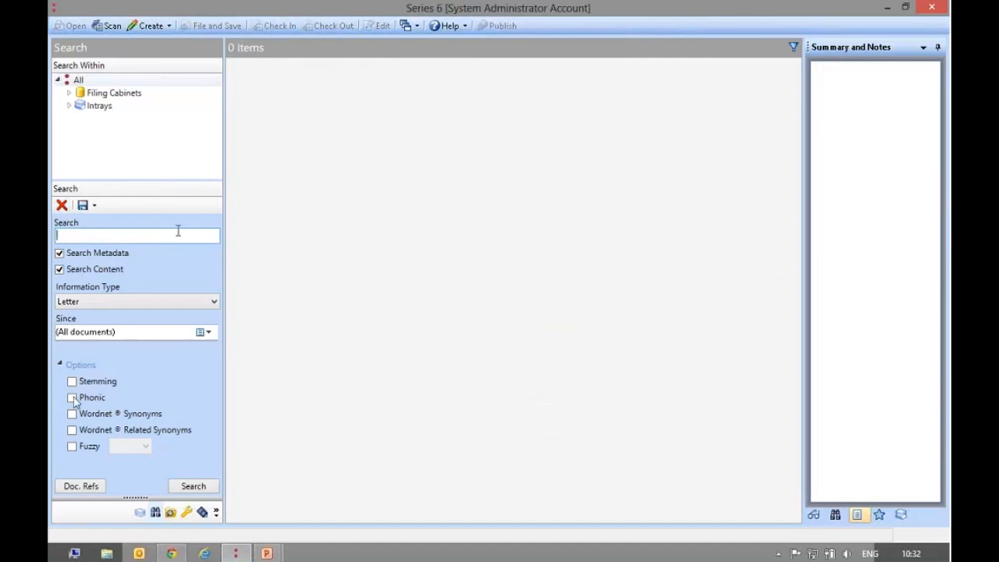
- Search the letters for a first name with a % character inserted after its second letter
text(s)
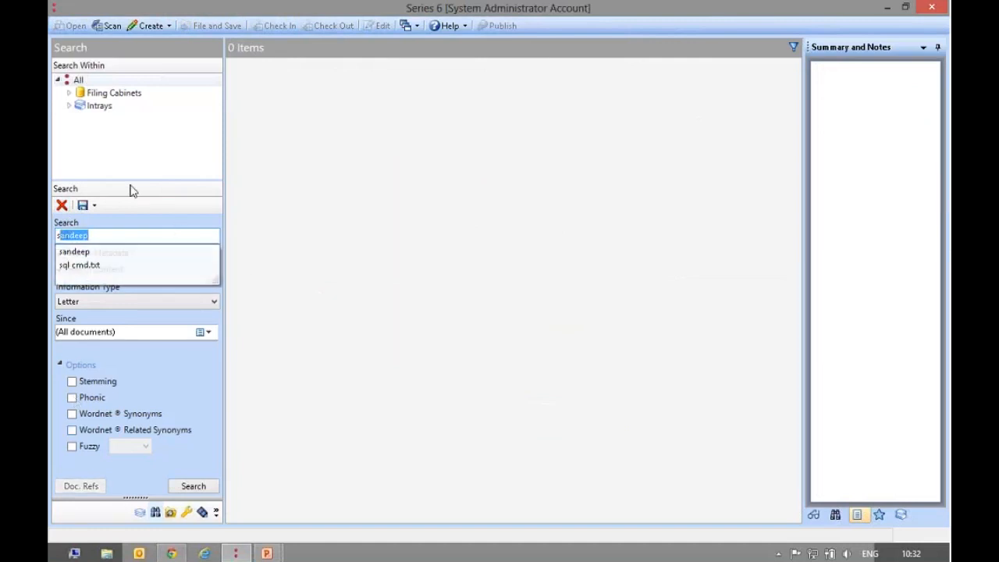
text(%)
key(BackSpace)
text(a%)
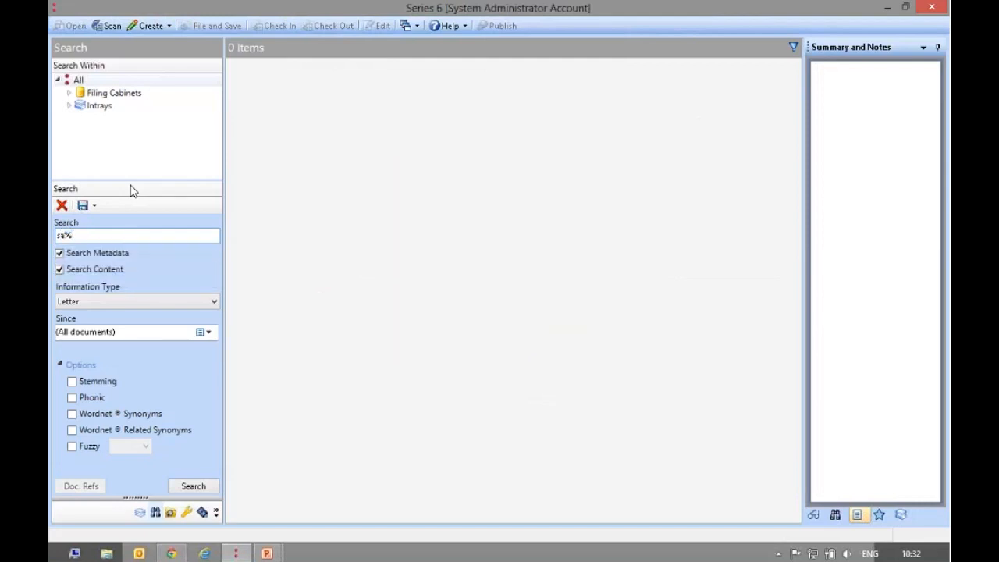
text(ndeep)
key(Return)
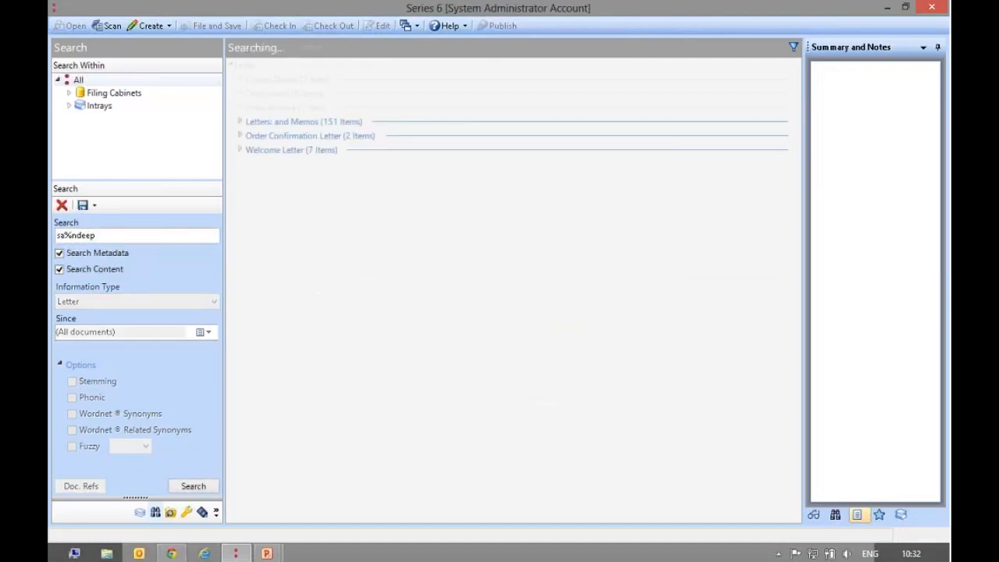
- Expand the Order Confirmation Letter and Letters and Memos groups, and preview documents Invu2013 and Invu35147
click(341, 135)
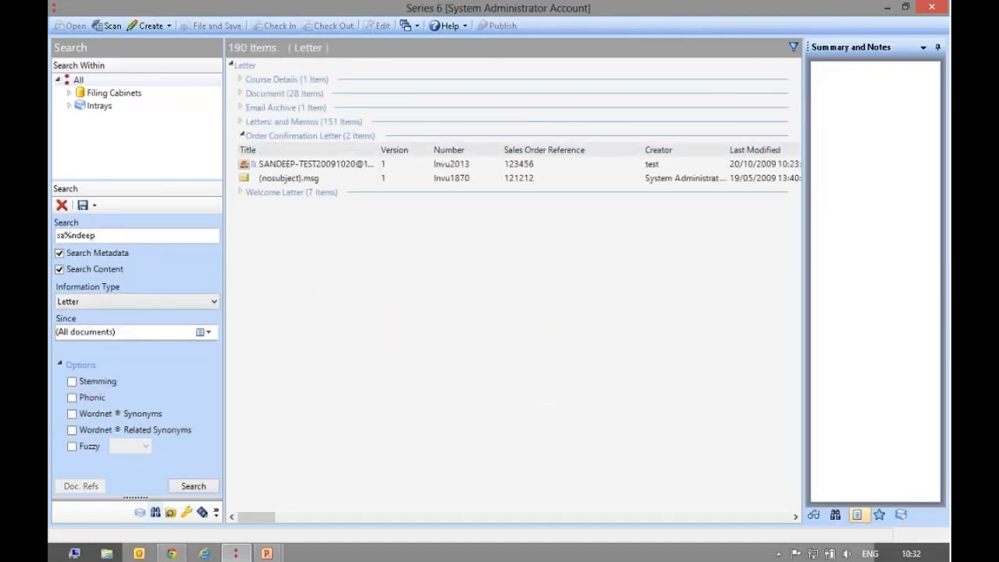
click(340, 165)
click(353, 124)
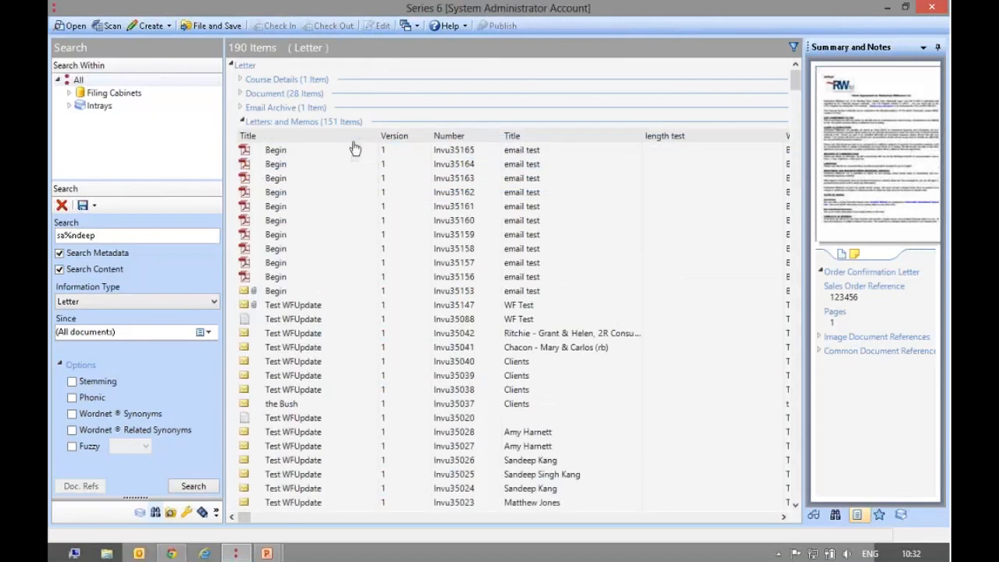
click(452, 305)
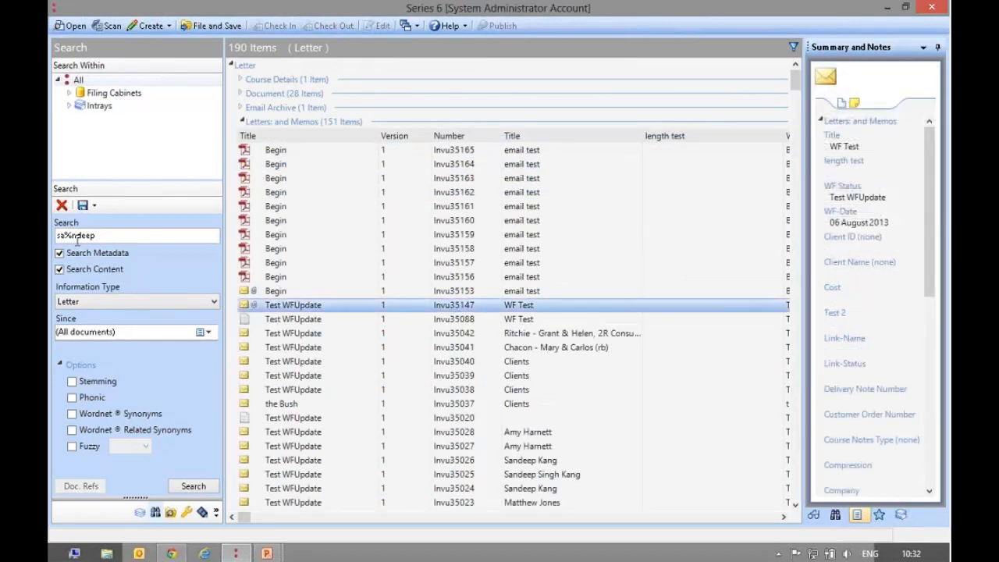
- Turn off Fuzzy matching, replace the % in the search term with &, and run the search again
drag(70, 235, 63, 235)
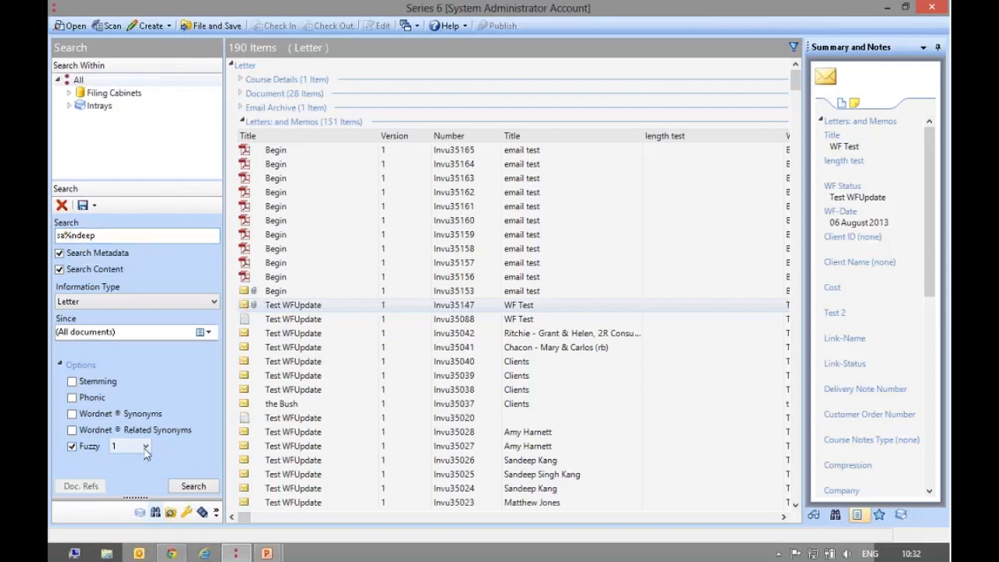
click(72, 446)
click(71, 237)
key(BackSpace)
text(&)
click(193, 486)
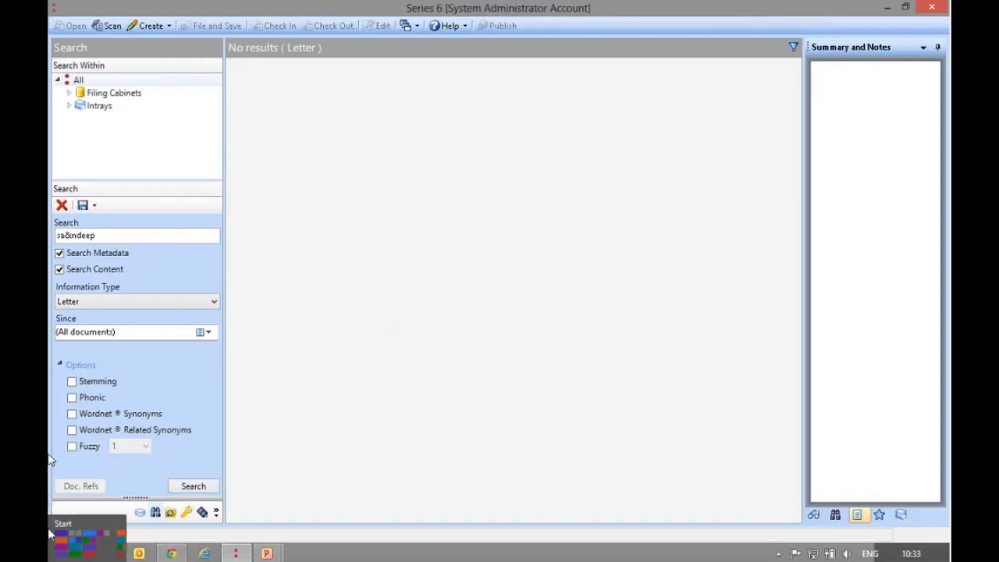
- Reset the search criteria and results for a new search term
click(62, 205)
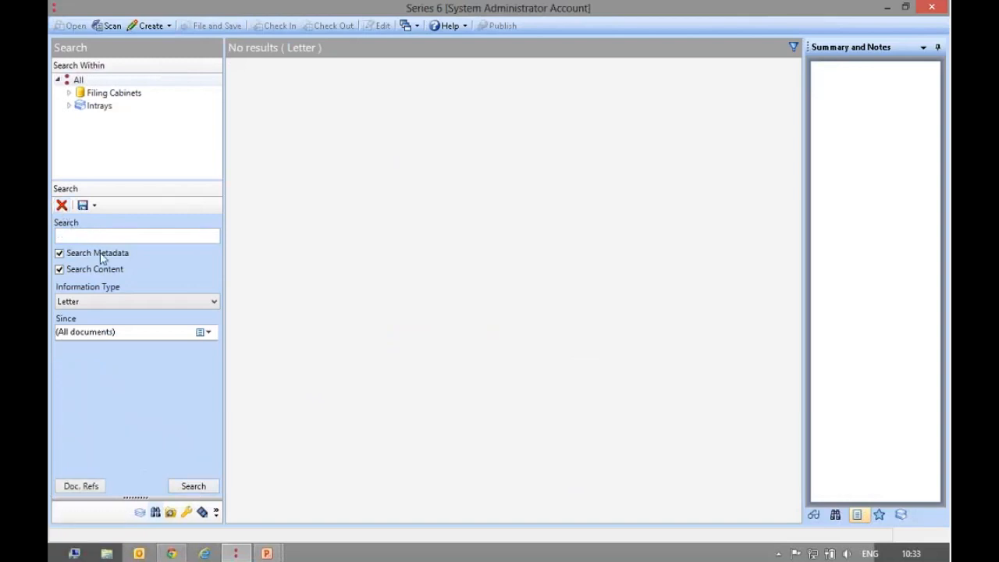
click(98, 234)
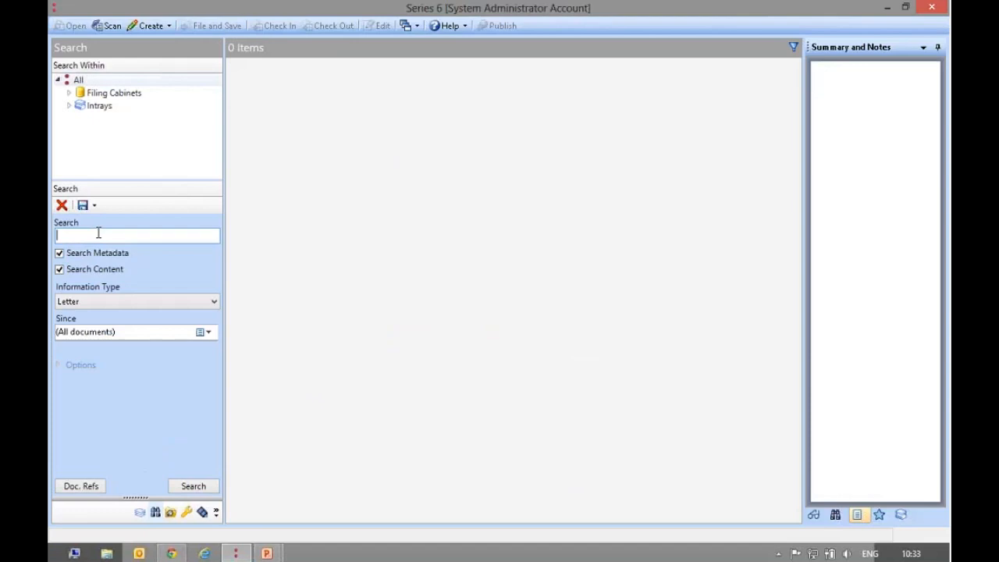
text(f)
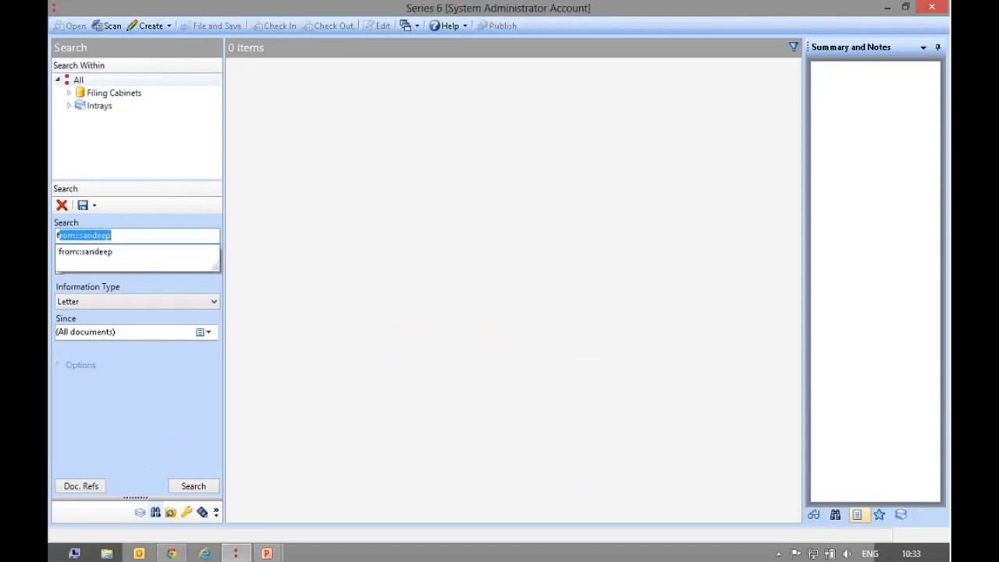
key(BackSpace)
key(BackSpace)
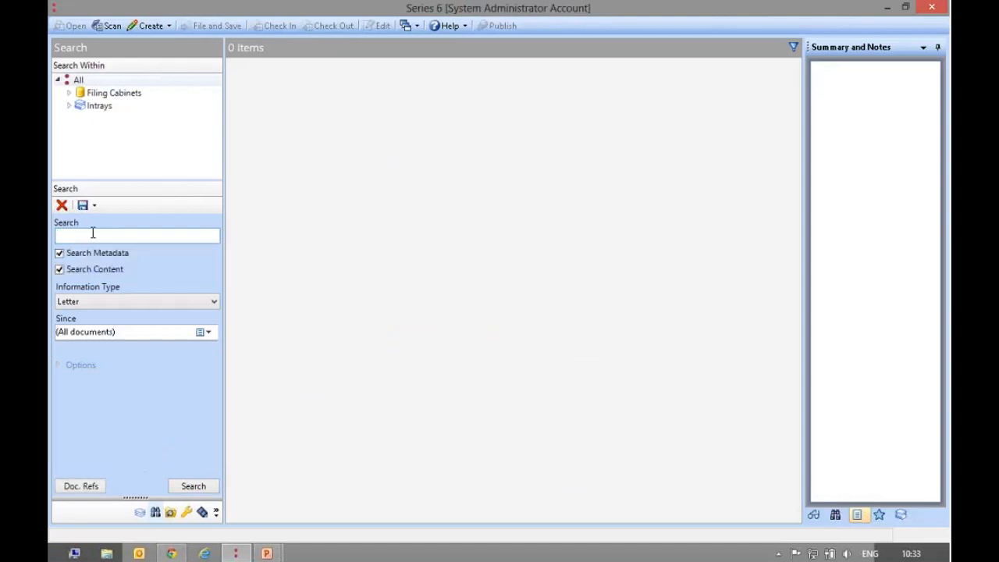
- Show the search options, turn on Wordnet Related Synonyms, and search the letters for "fast"
click(73, 364)
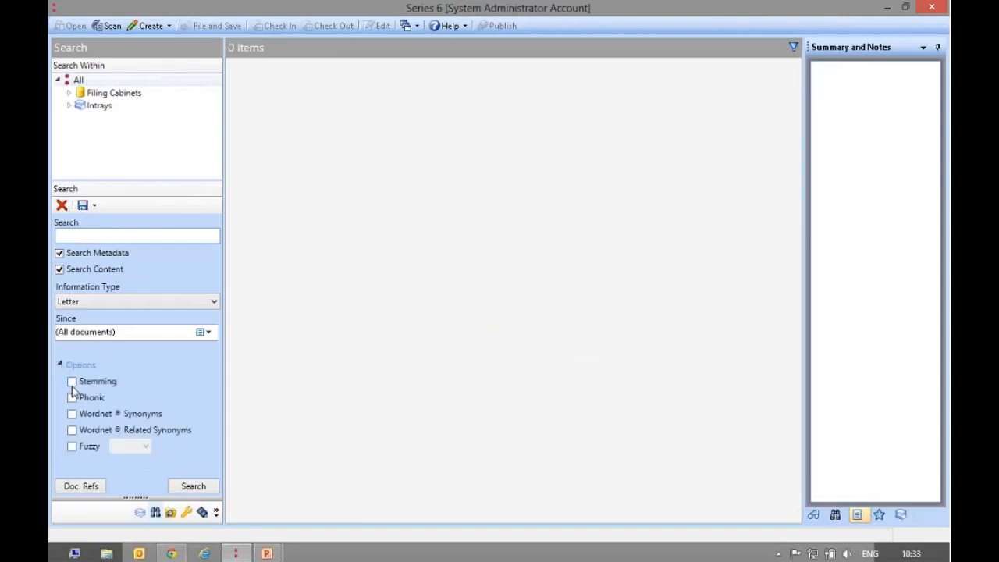
click(72, 430)
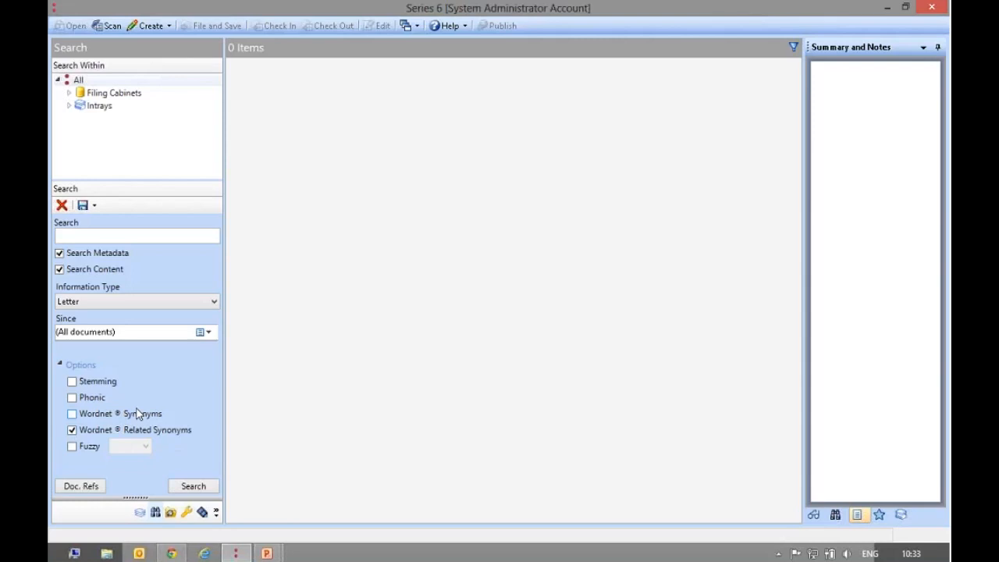
click(99, 232)
text(fast)
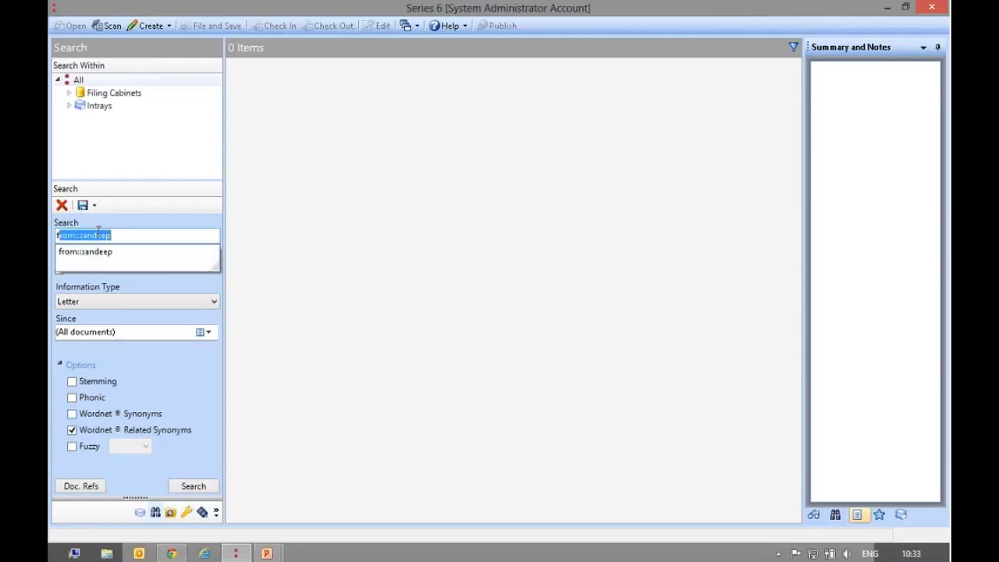
key(Return)
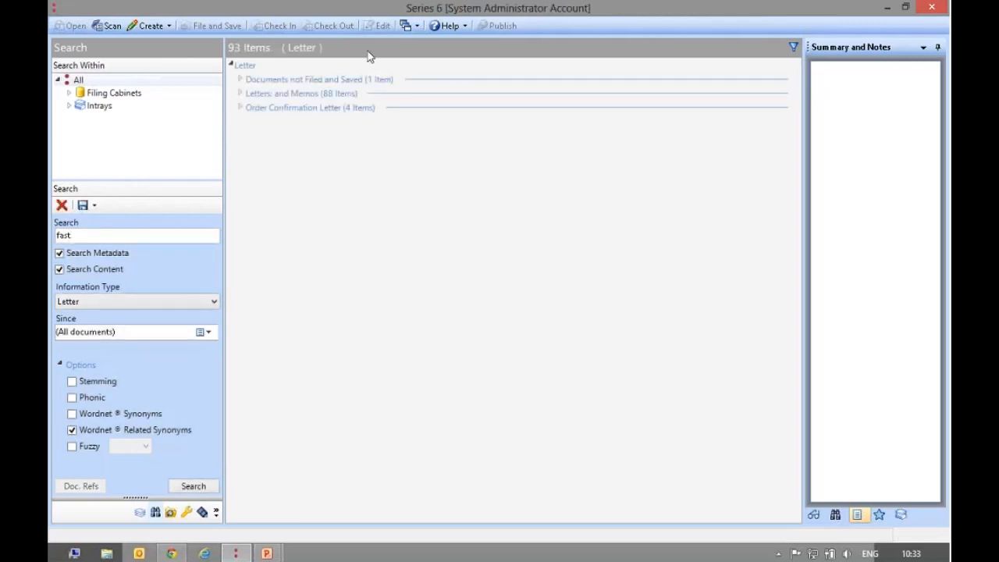
- Expand the Order Confirmation Letter, Letters and Memos, and Documents not Filed and Saved groups, and preview document Invu34929
click(366, 106)
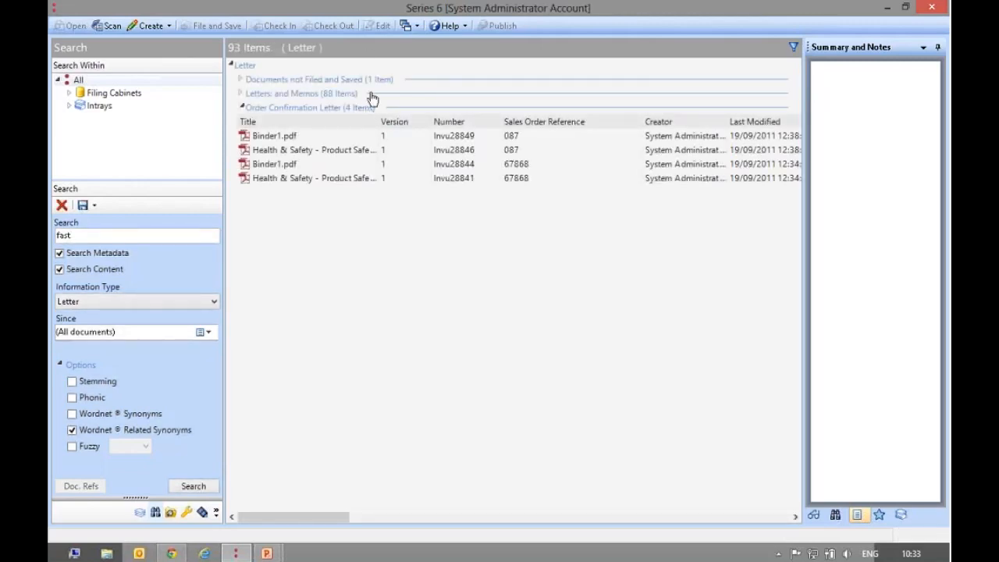
click(370, 93)
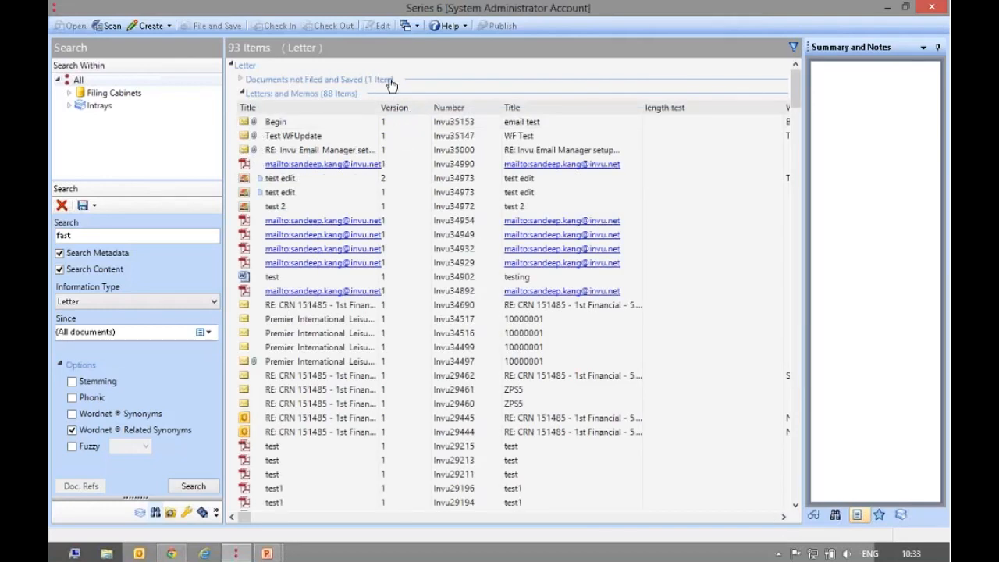
click(390, 81)
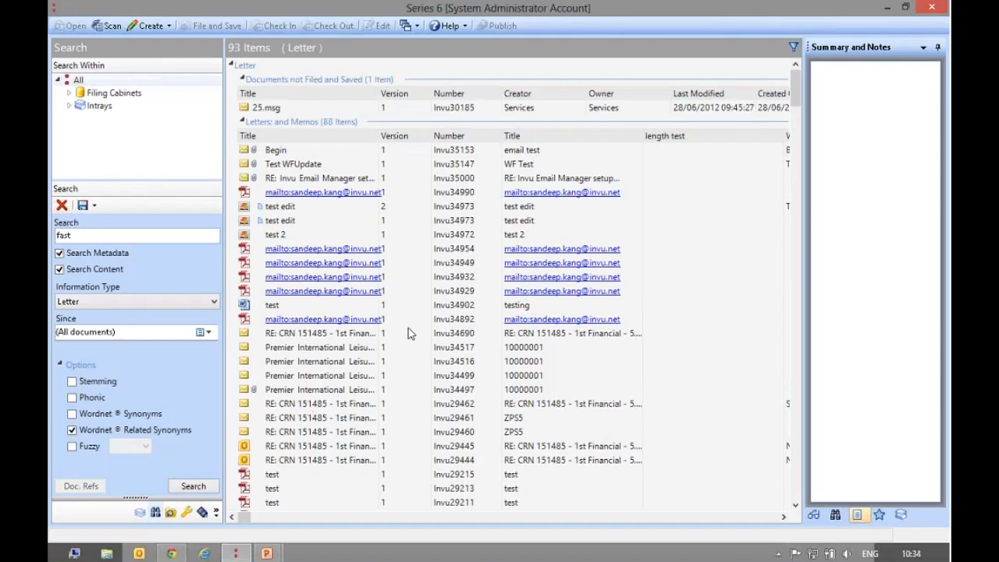
click(440, 291)
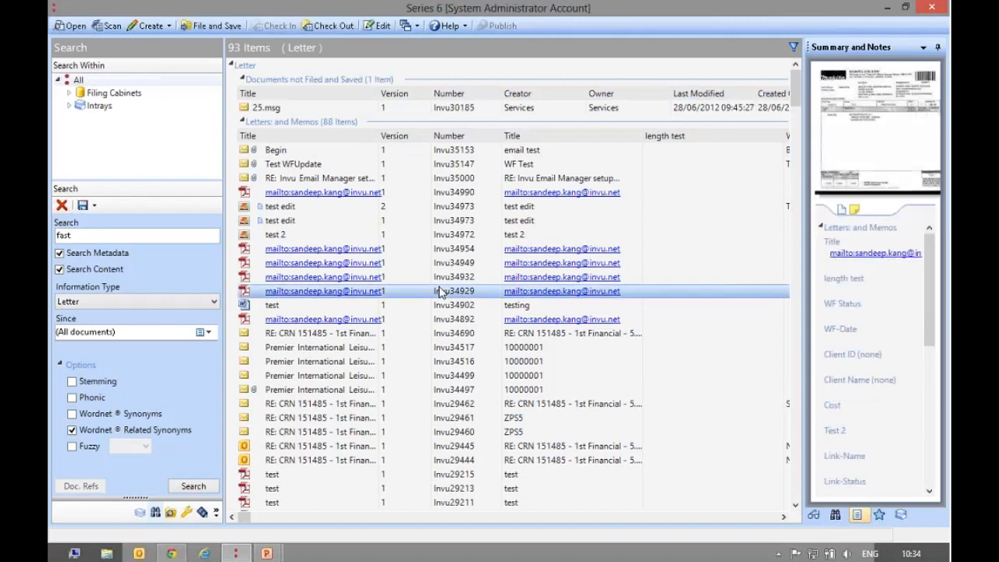
- Replace the search term with "testing" and run the related-synonym search again
double_click(104, 234)
text(testing)
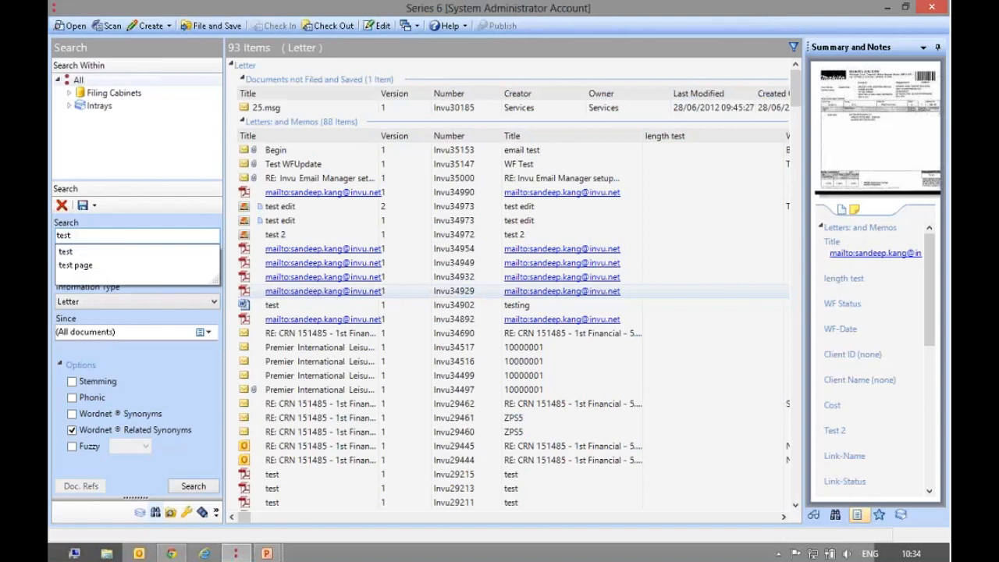
key(Return)
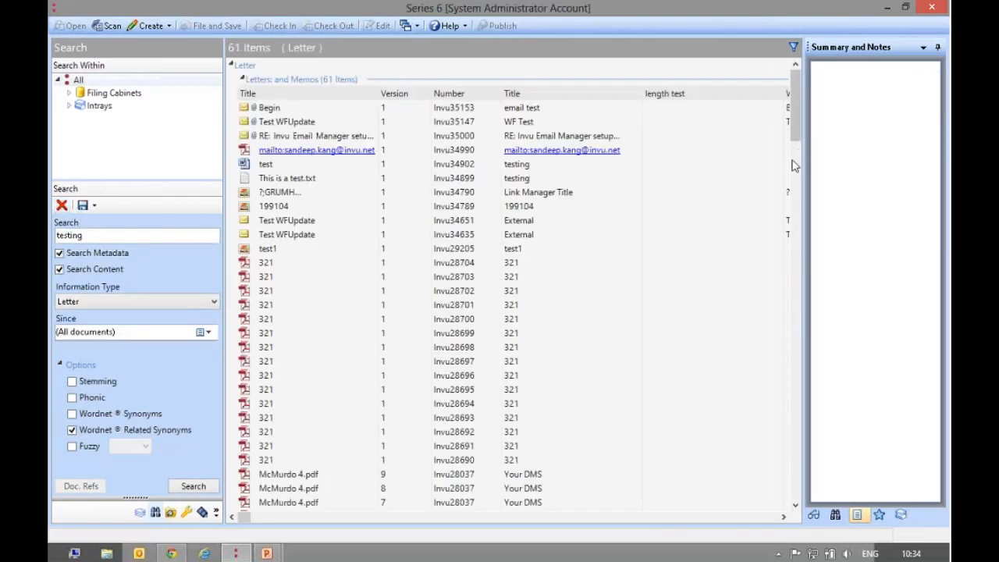
- Look through the Letters and Memos results and view the summary of McMurdo 4.pdf version 9
scroll(795, 163, down, 2)
click(474, 383)
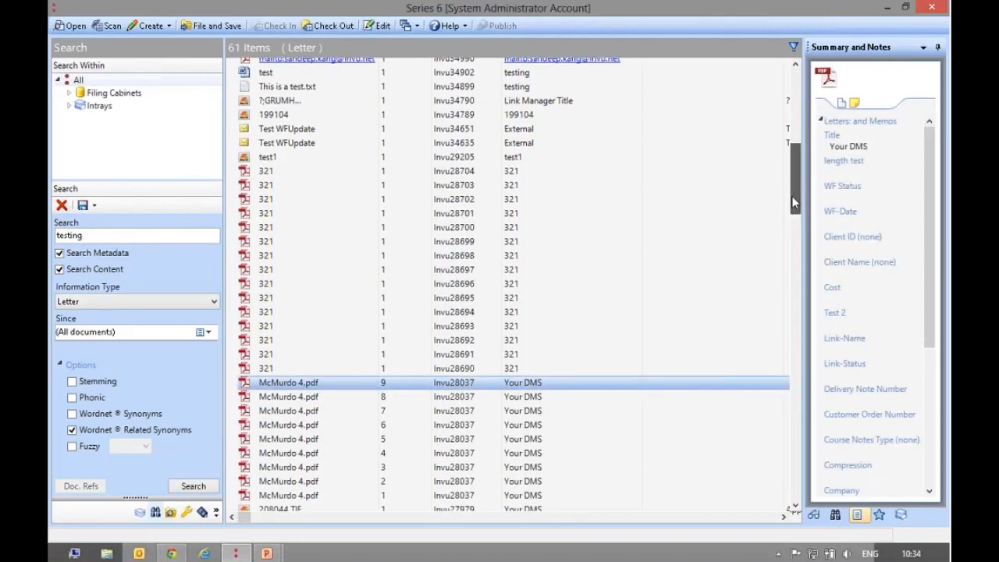
scroll(791, 195, down, 1)
scroll(795, 261, down, 6)
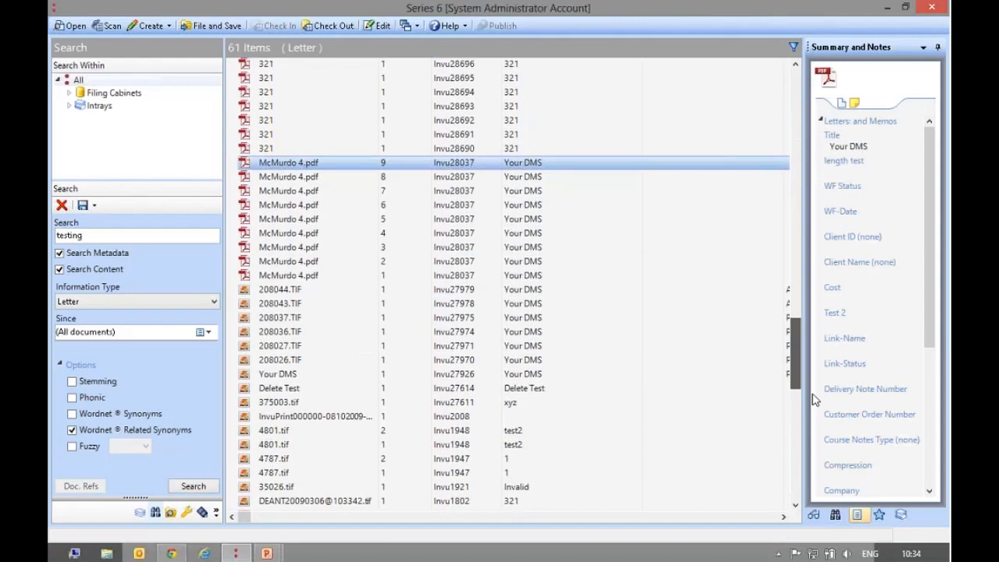
scroll(812, 404, down, 1)
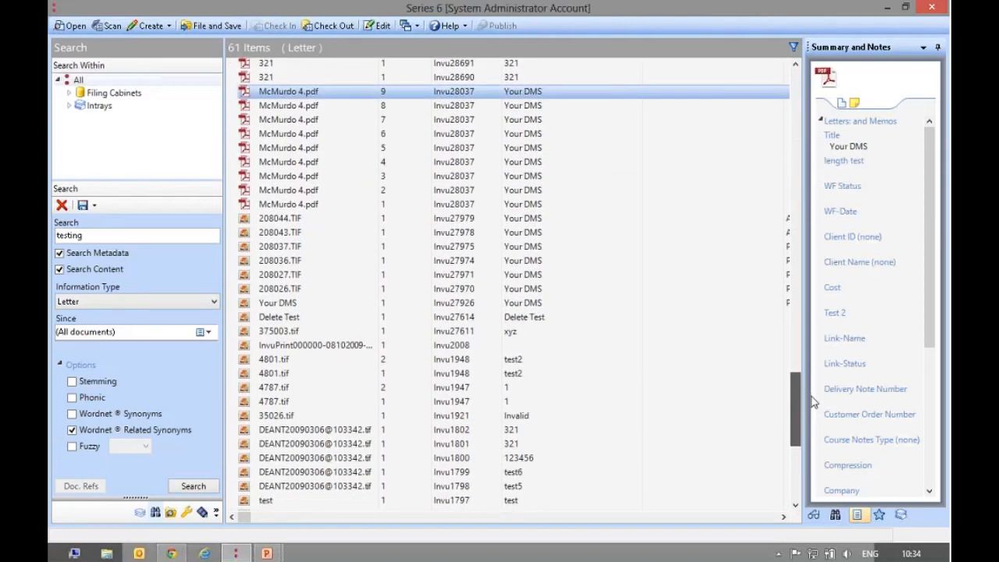
scroll(814, 485, down, 2)
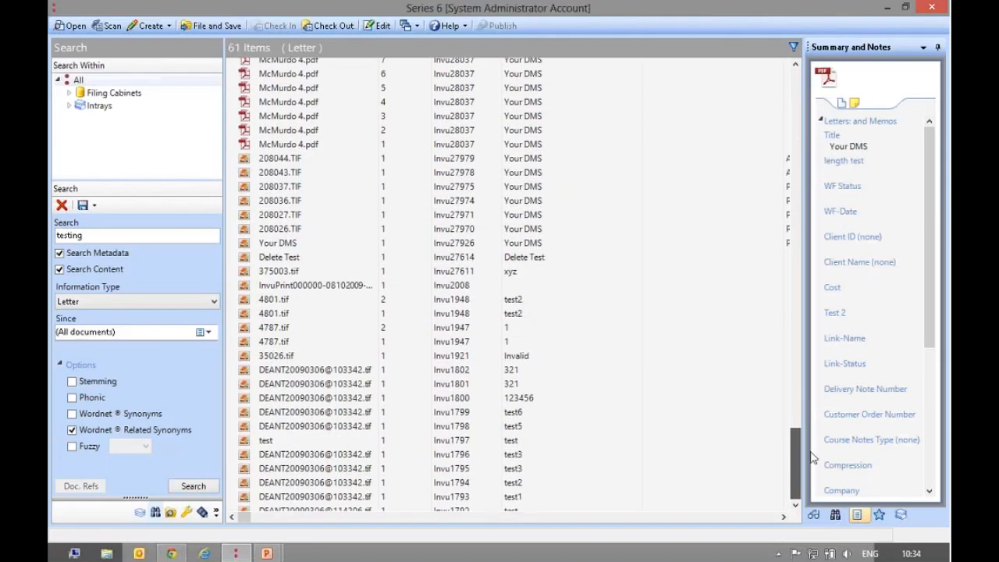
scroll(810, 448, up, 1)
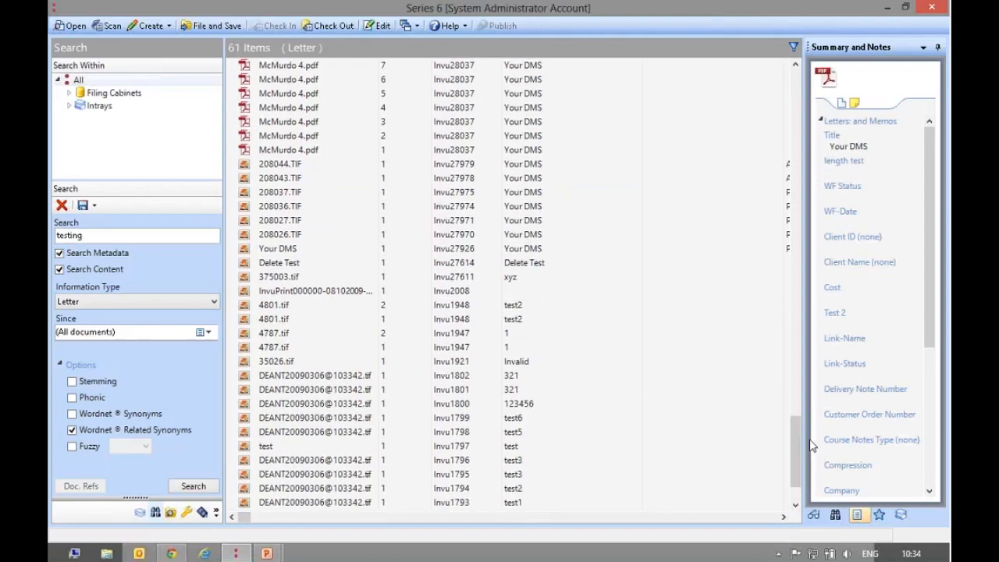
- Switch to the PowerPoint slide show and advance from the wildcard searches slide to the OCR slide
key(alt+Tab)
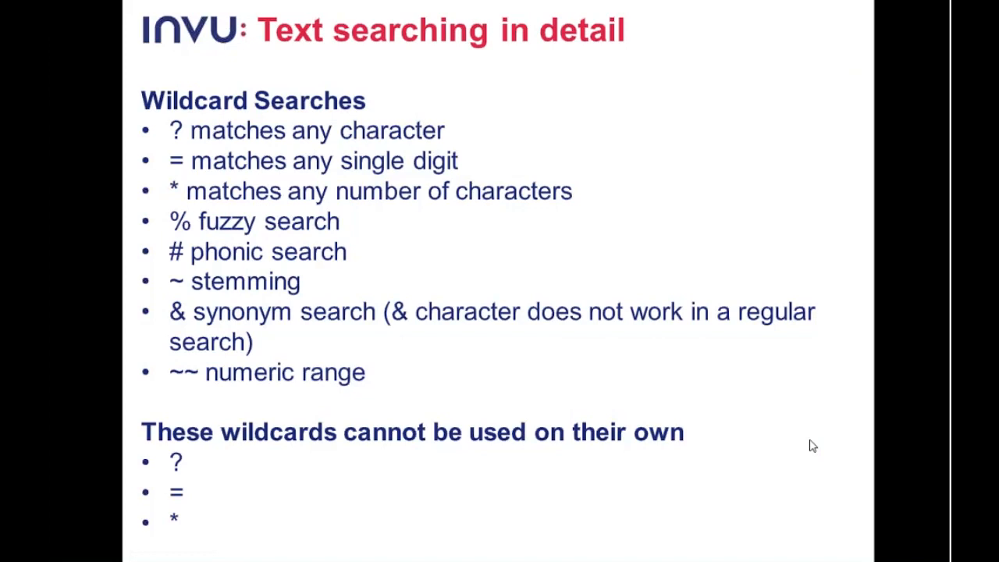
click(812, 445)
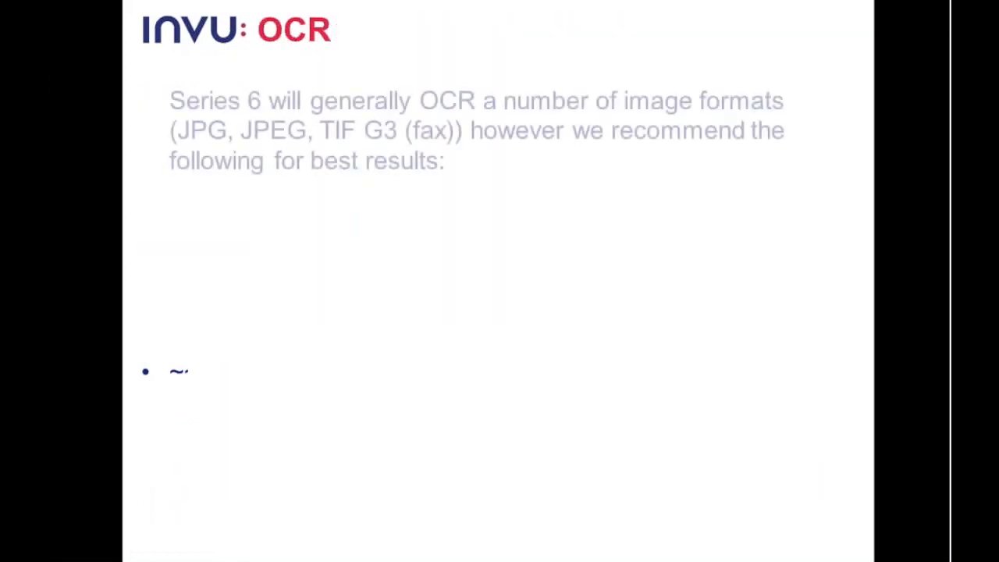
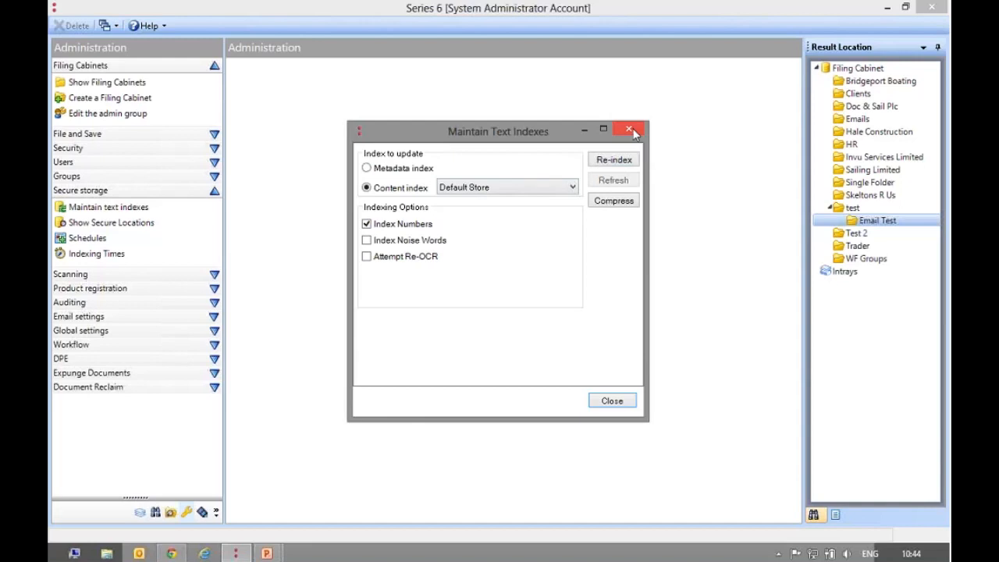
- Close the Maintain Text Indexes dialog and collapse the Secure storage section of the administration options
click(632, 130)
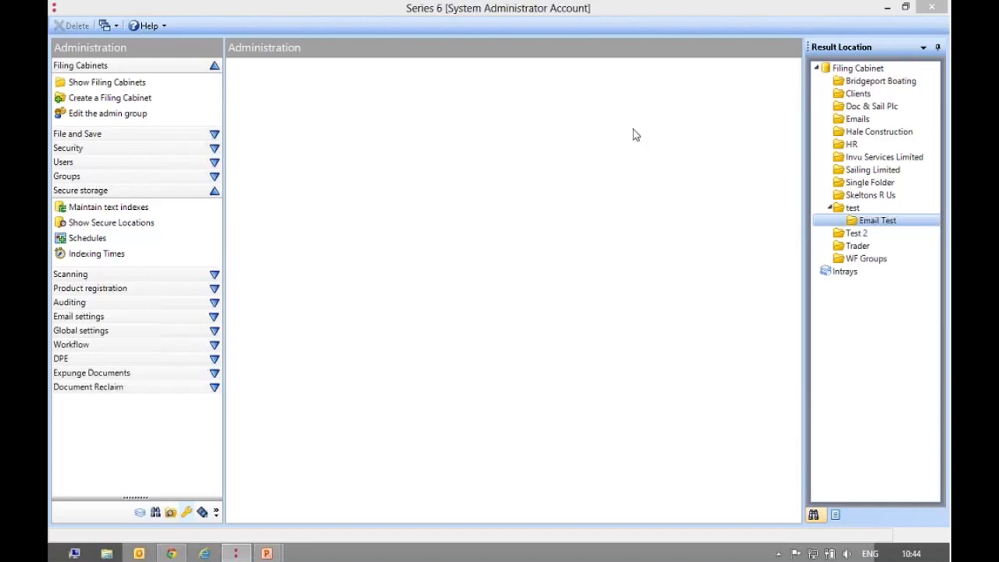
click(149, 192)
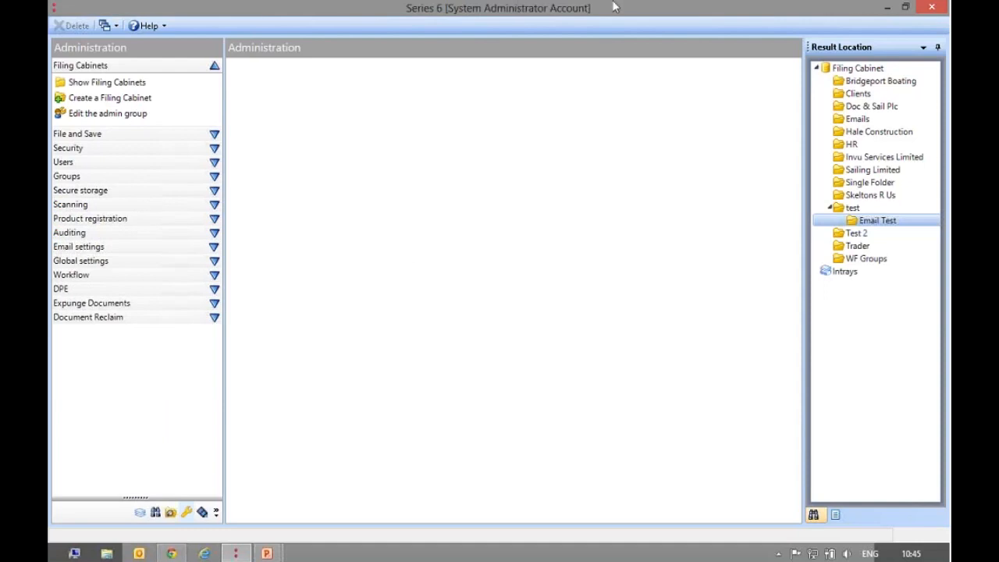
click(636, 14)
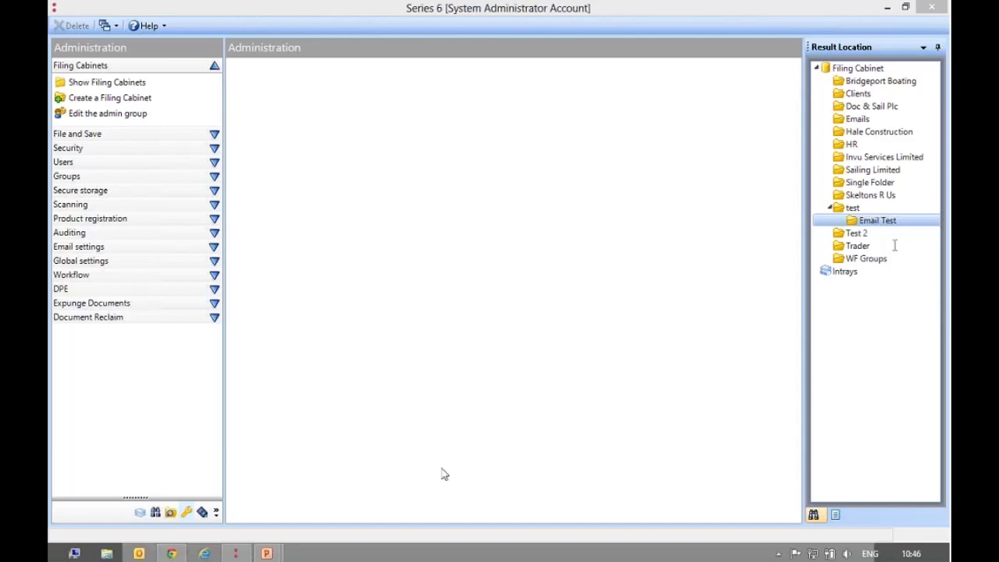
- Return to document search, enable Search Metadata, disable Search Content, and clear the "test page" search term
click(155, 513)
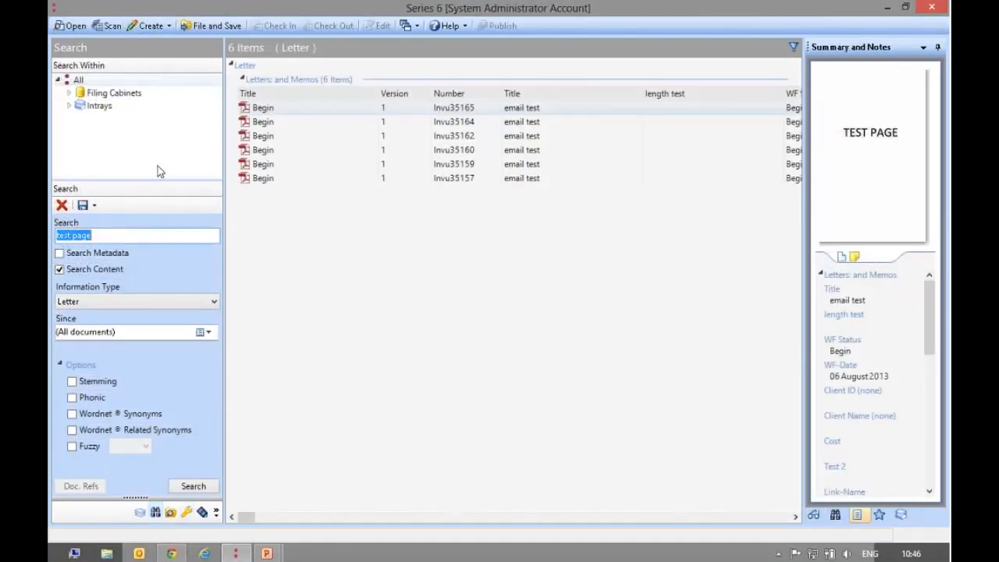
click(104, 254)
click(105, 270)
drag(117, 237, 49, 241)
key(BackSpace)
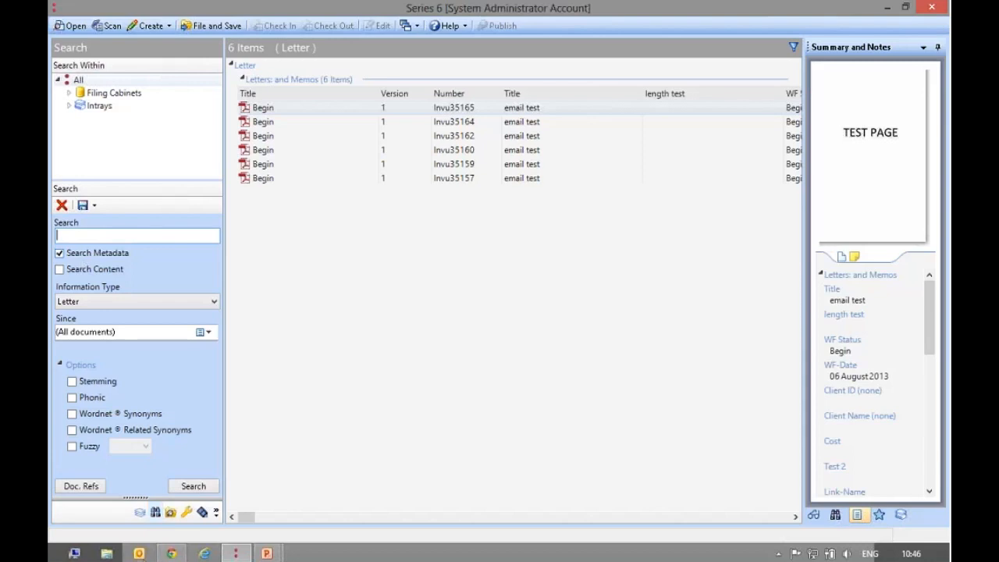
- Browse the filing cabinets to the Test 2 folder, expand its Letters and Memos group, and preview document Invu35022
click(171, 512)
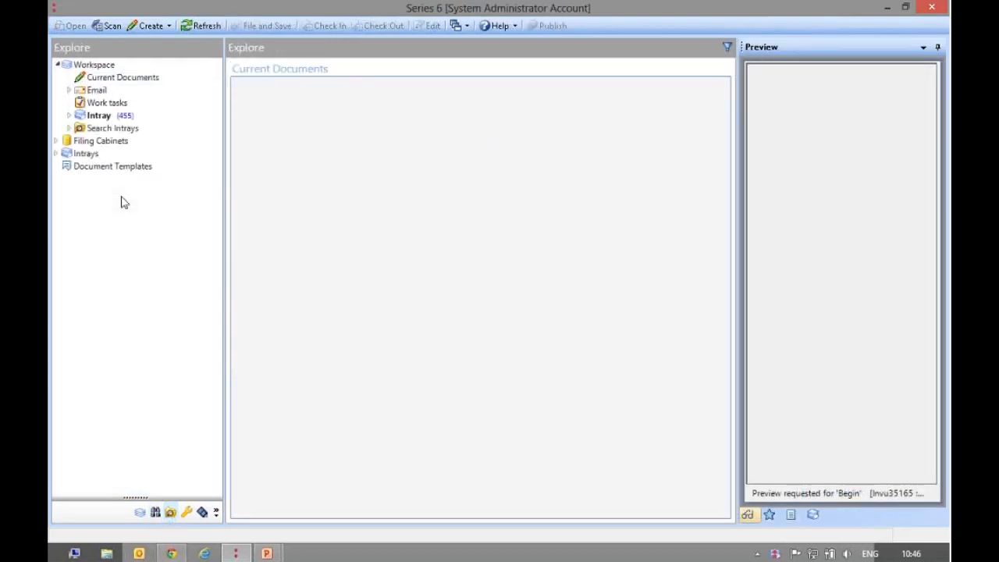
click(66, 142)
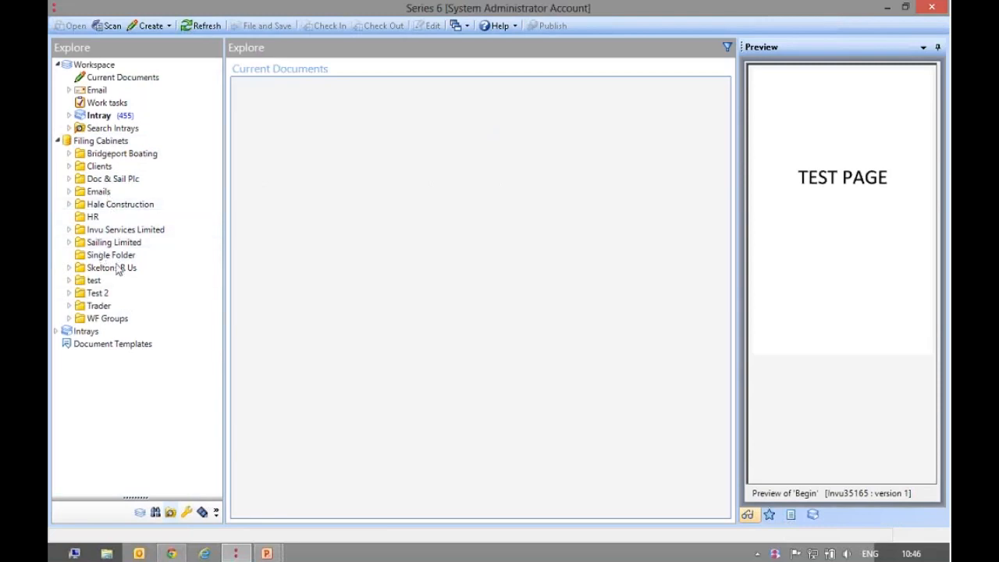
click(99, 294)
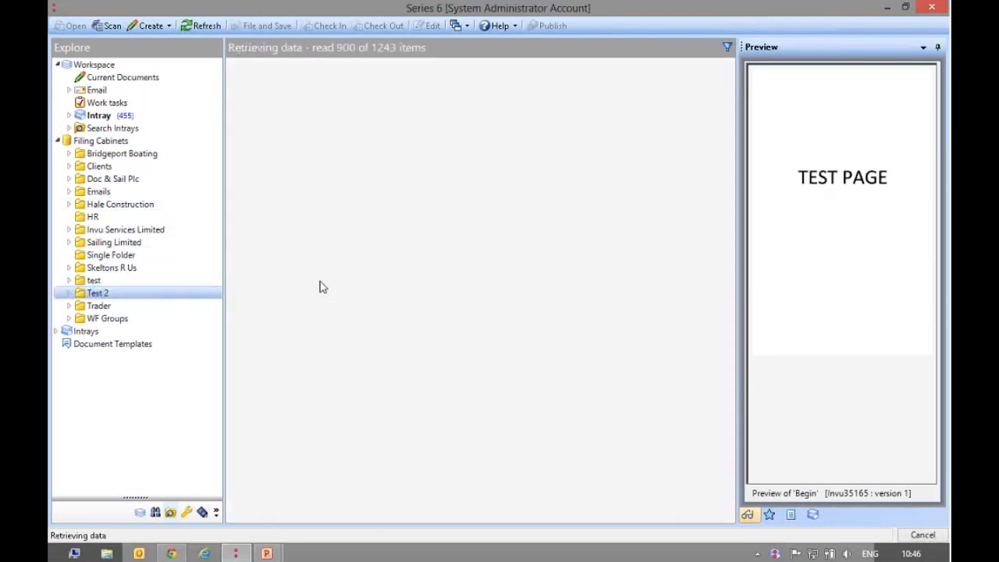
double_click(324, 149)
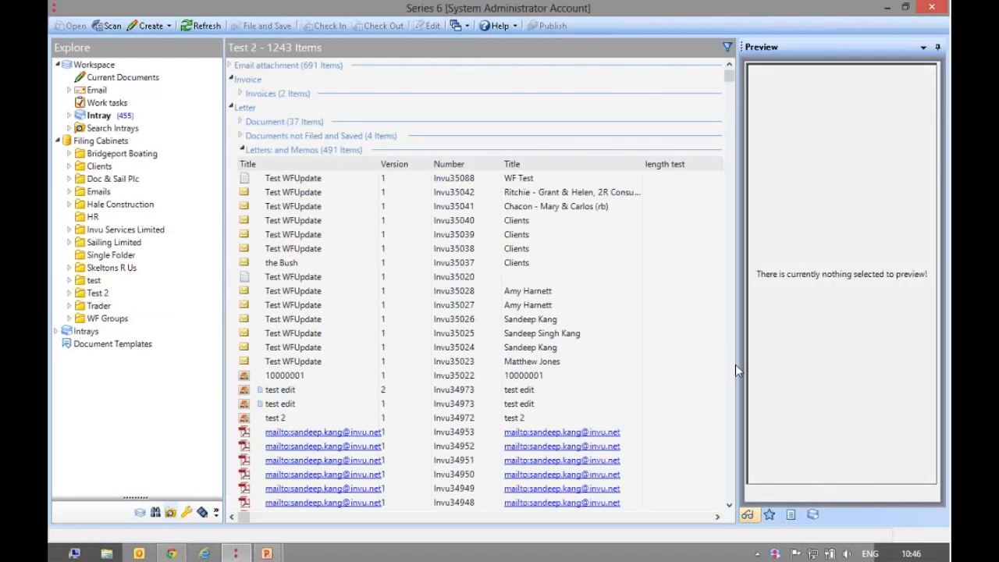
click(472, 377)
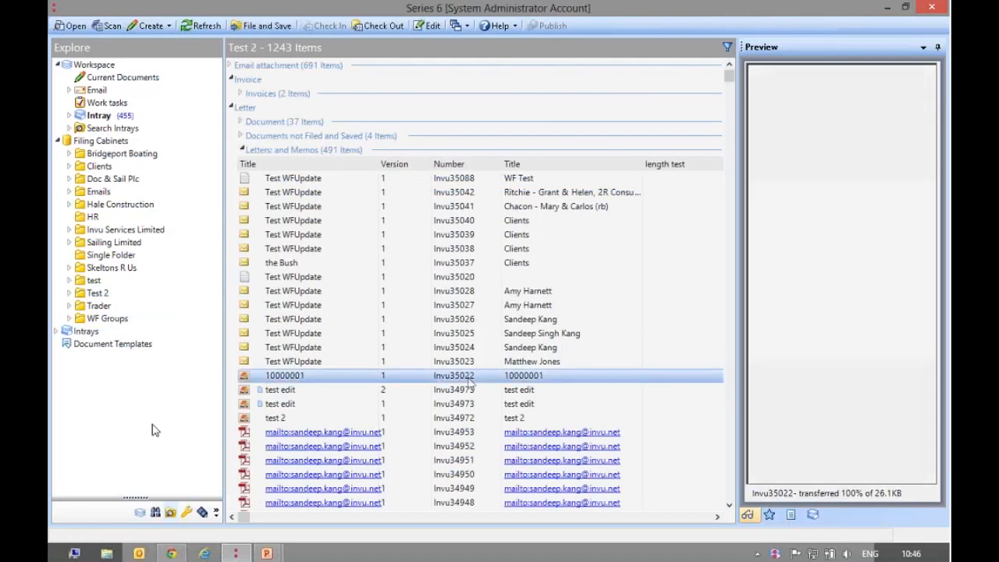
- Return to document search and search the letters' metadata for "test AND wfupdate"
click(155, 512)
click(121, 234)
text(test)
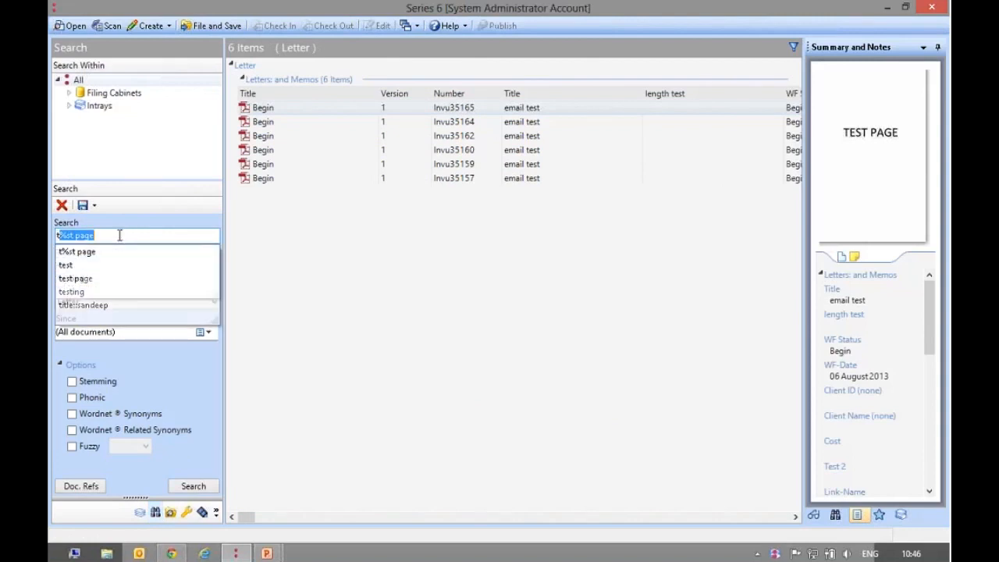
text( AND w)
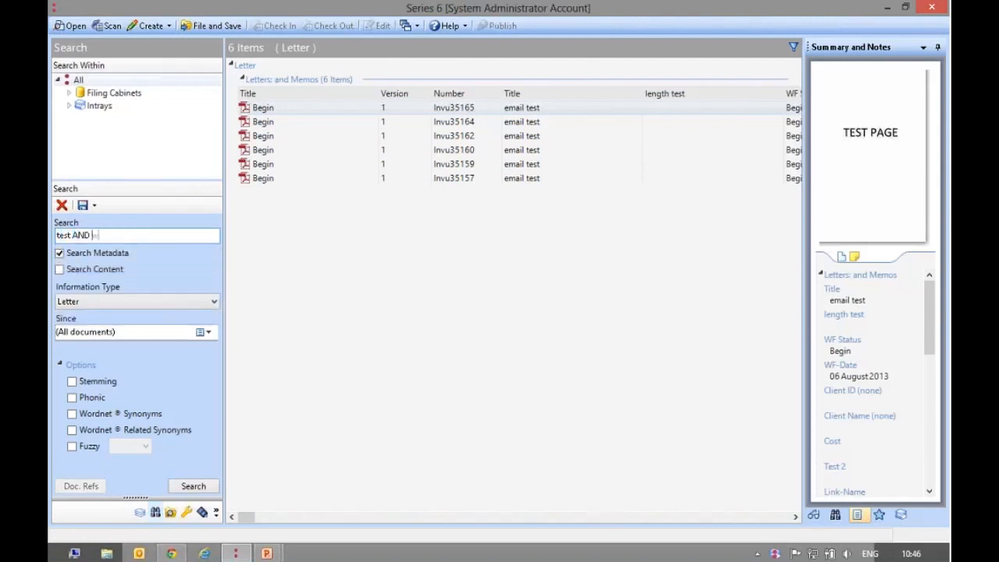
text(fupdate)
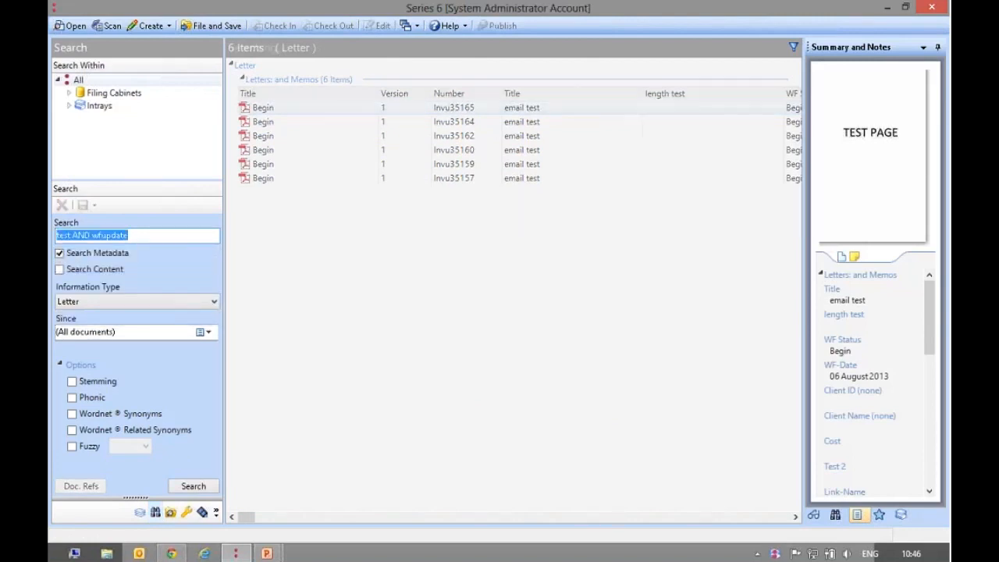
key(Return)
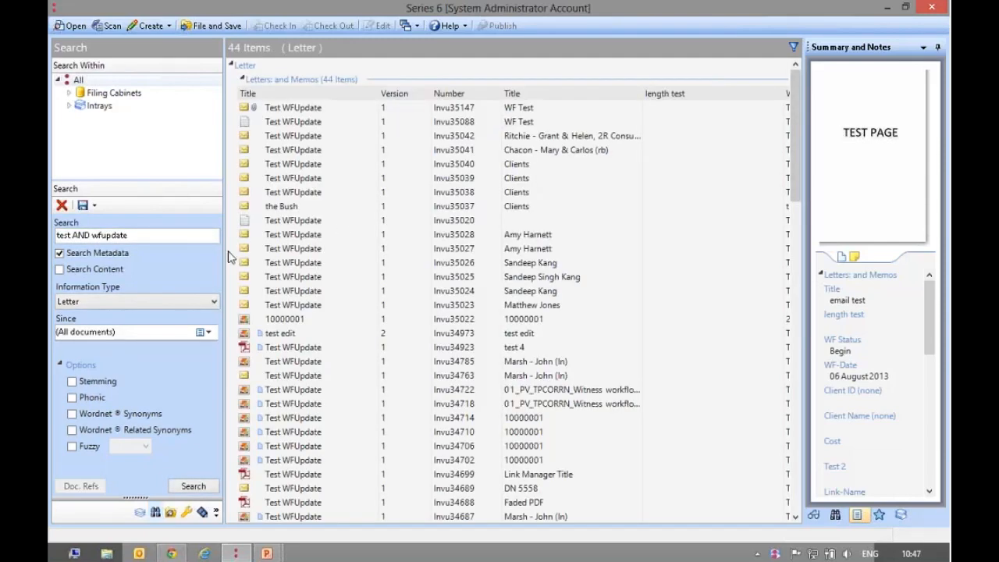
drag(71, 235, 50, 244)
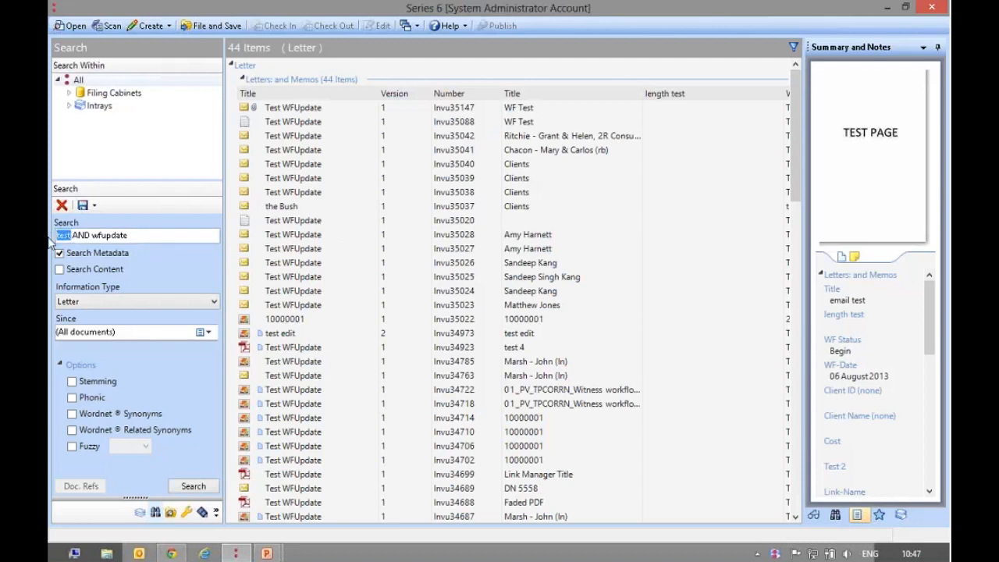
- Replace "test" with "bush" in the query and search the letters' metadata for "bush AND wfupdate"
key(Delete)
text(b)
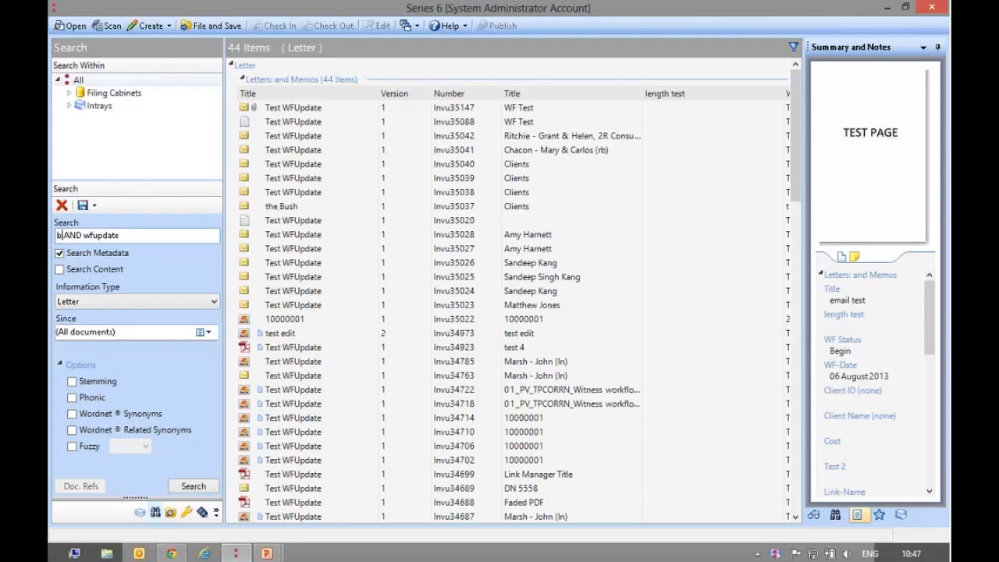
text(ush)
key(Return)
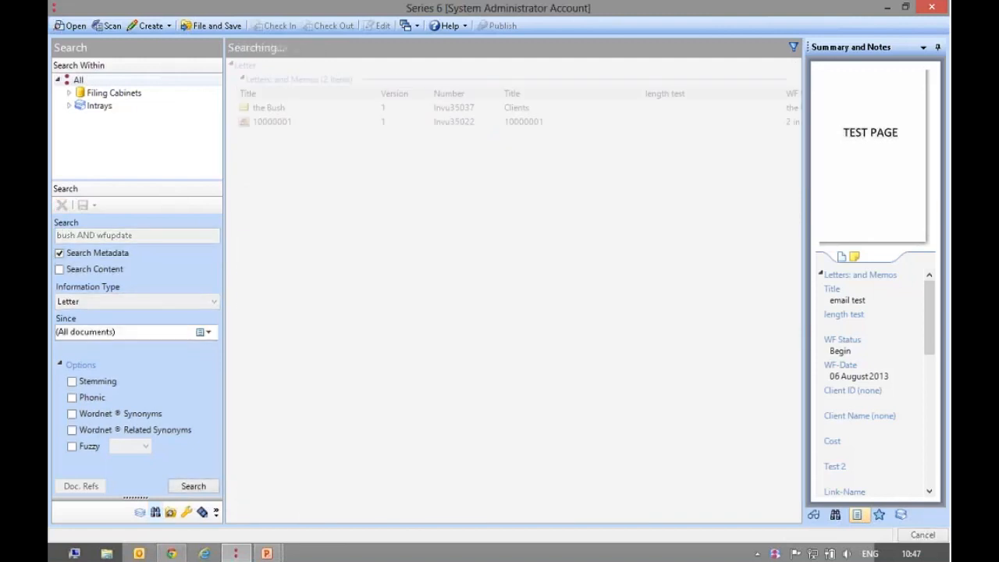
- Examine the summary metadata of the two found letters, Invu35022 and Invu35037, for the search terms
click(403, 123)
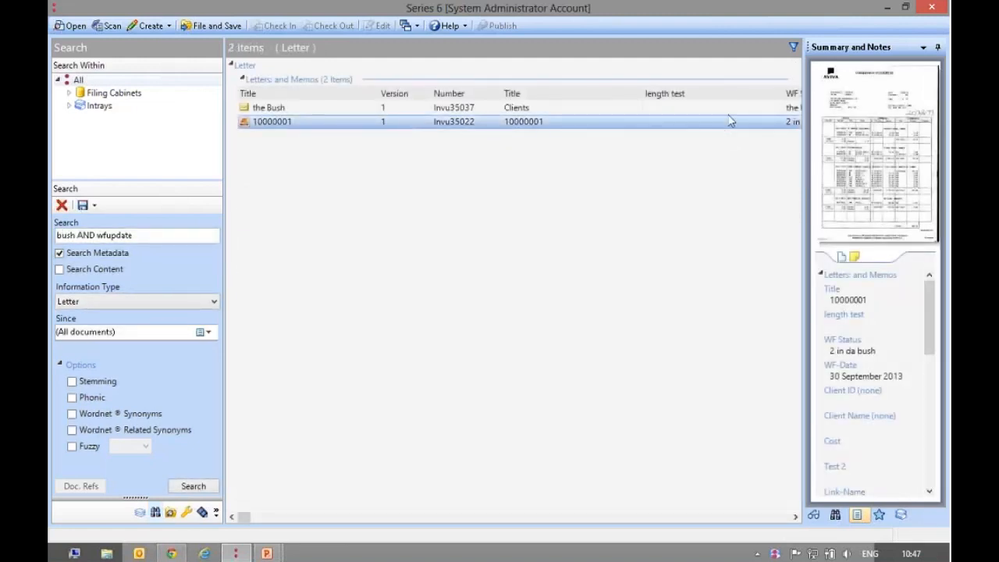
click(739, 107)
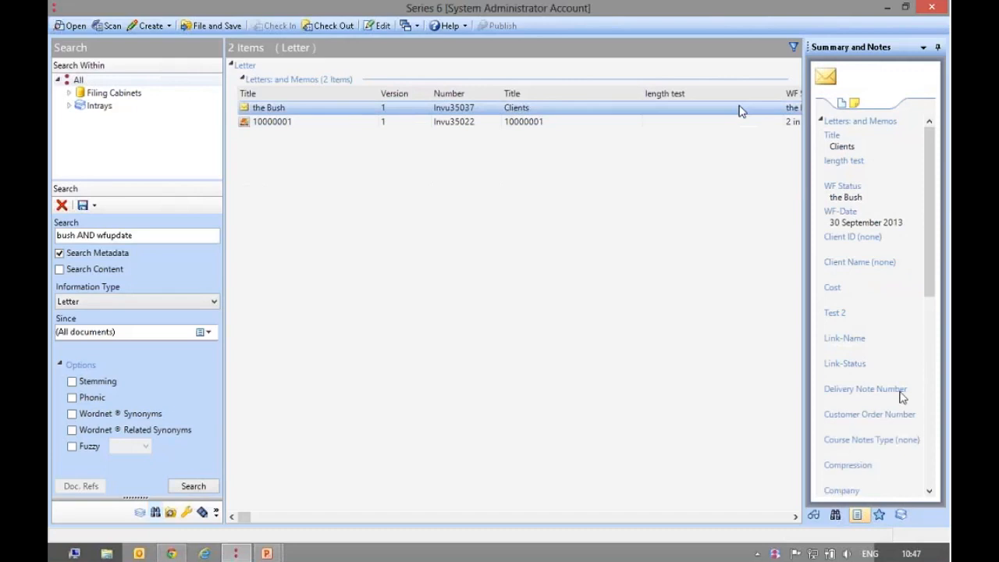
click(937, 150)
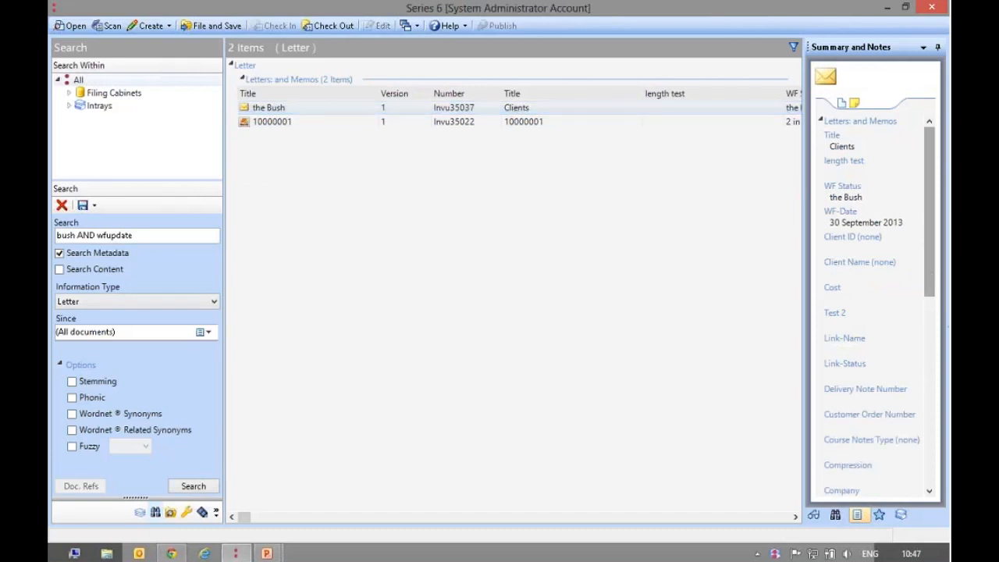
drag(933, 277, 944, 466)
click(475, 125)
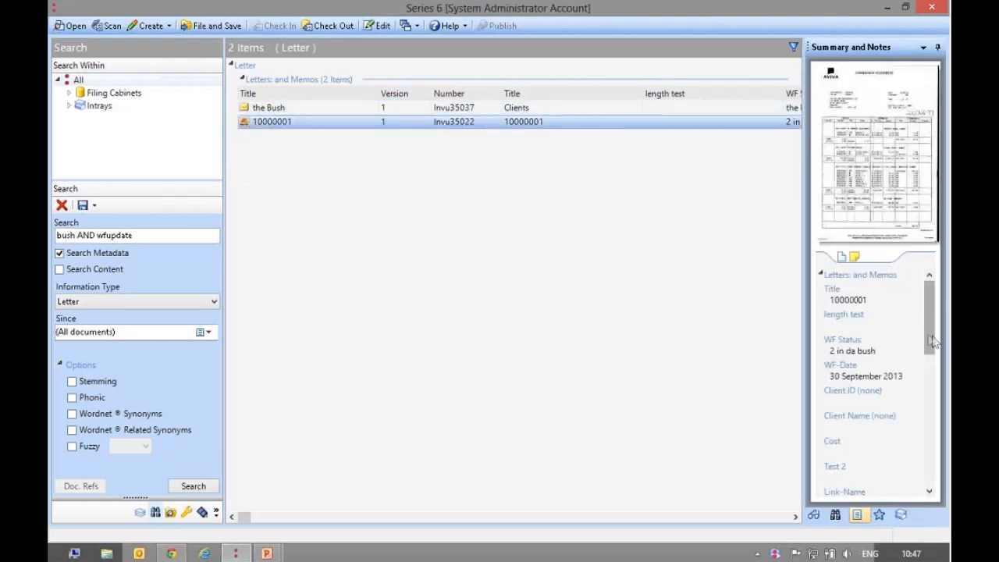
click(929, 365)
drag(929, 365, 945, 134)
- Replace the AND operator with OR and search the letters' metadata for "bush OR wfupdate"
double_click(90, 236)
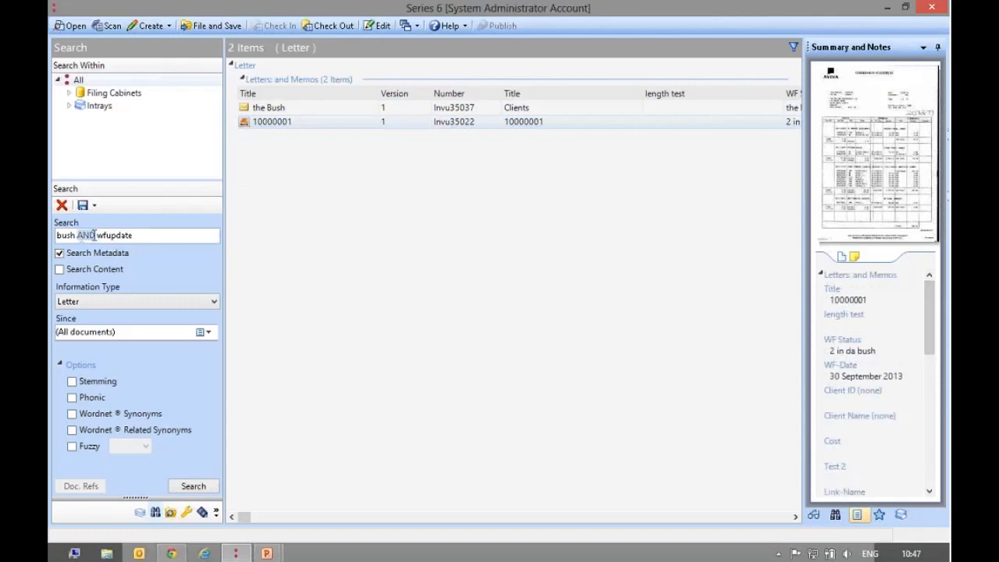
text(OR)
key(Return)
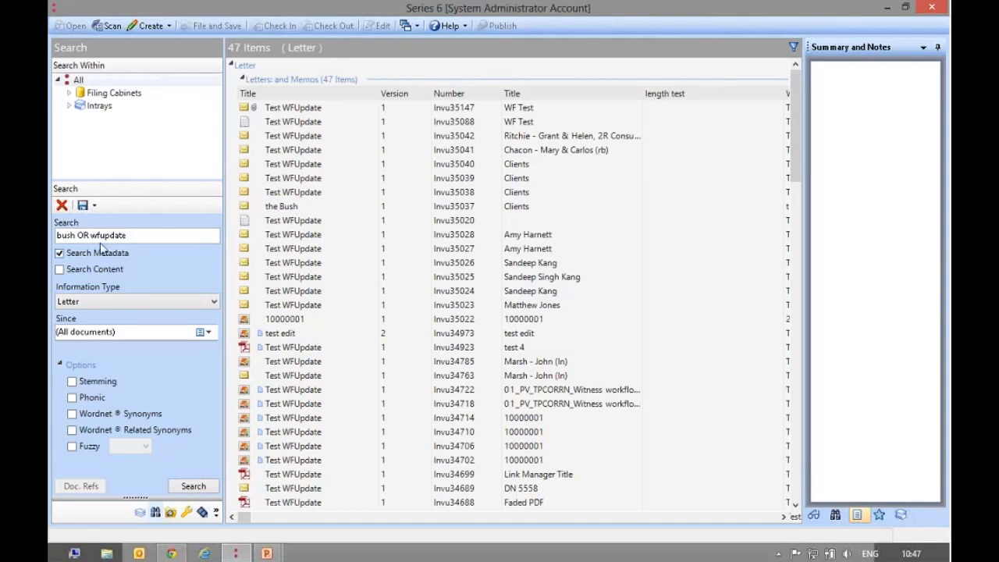
- Change the operator back to AND and rerun the metadata search as "bush AND wfupdate"
drag(90, 236, 77, 236)
text(AND)
text(e)
key(Return)
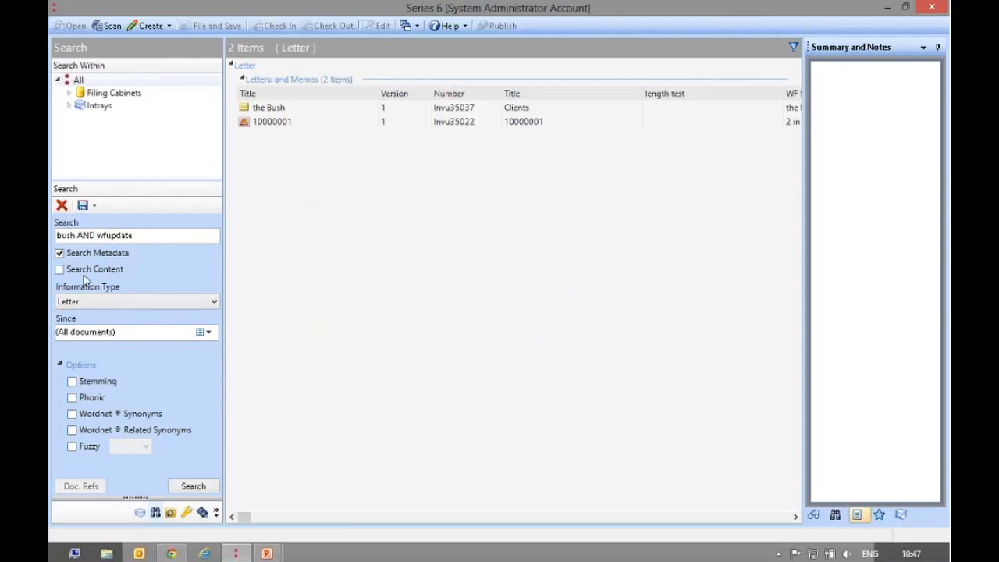
- Switch the query to "bush OR wfupdate" again and rerun the search for comparison
double_click(95, 237)
text(OR)
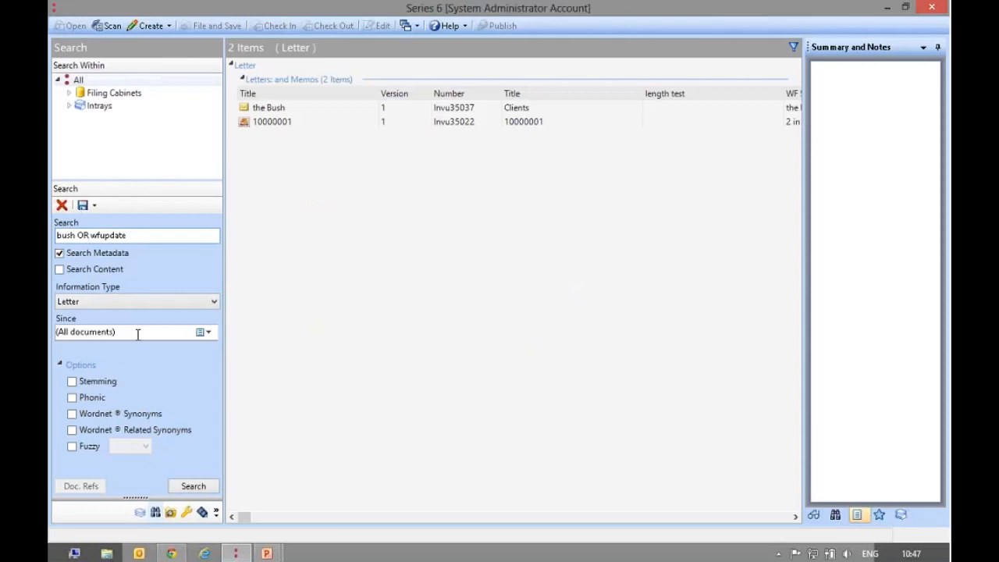
key(Return)
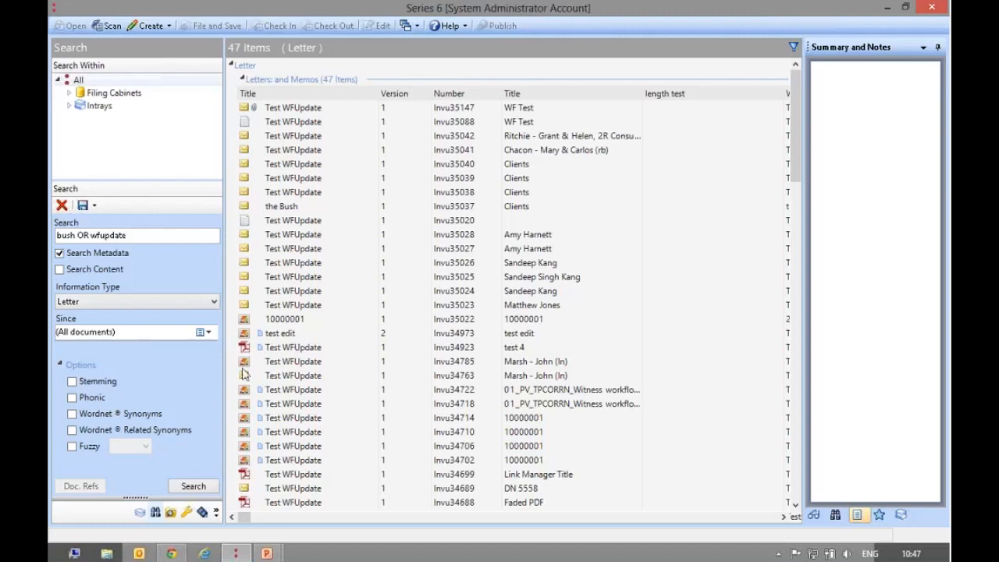
- Select letter Invu34785 in the search results and examine its preview and metadata
click(366, 360)
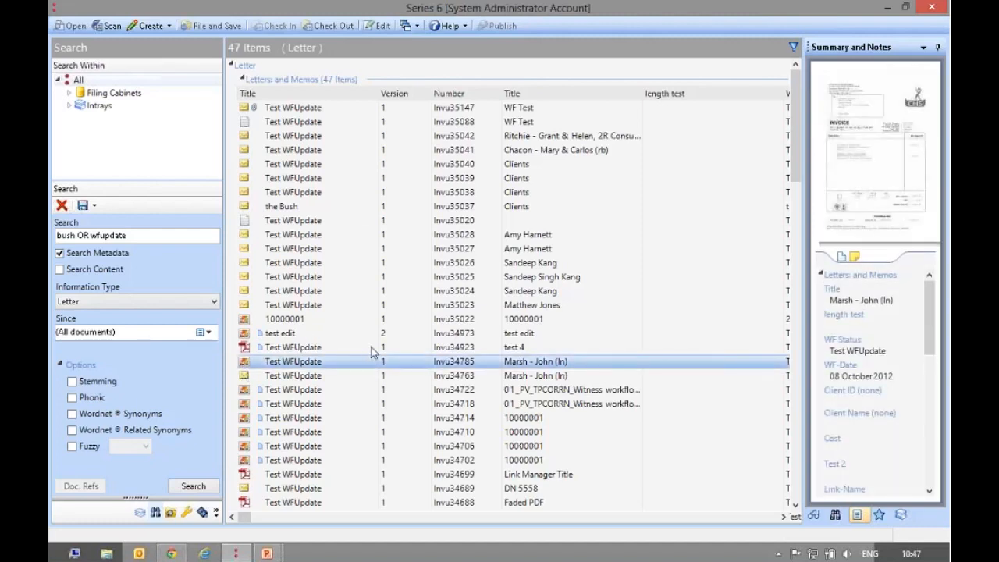
click(372, 349)
click(376, 361)
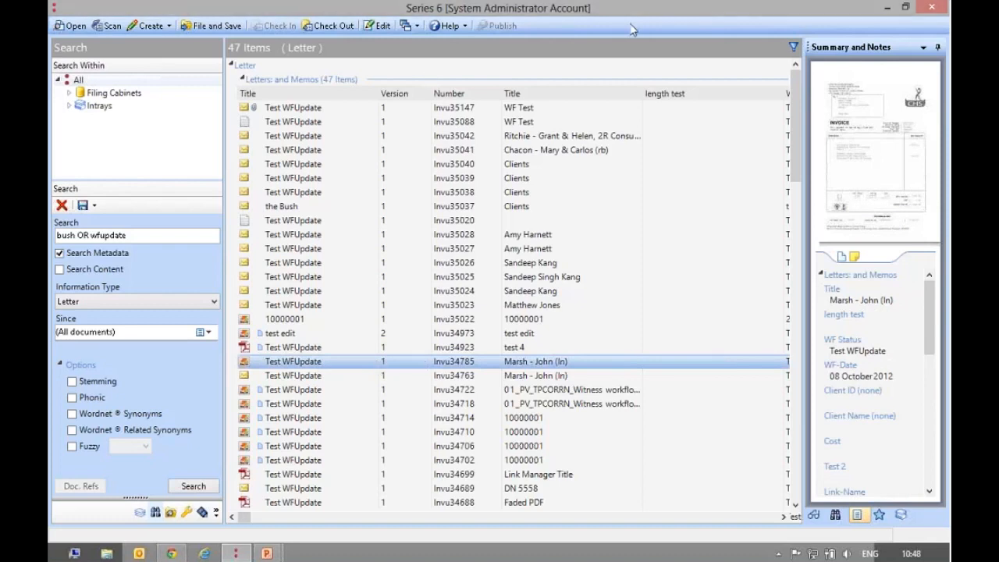
click(885, 228)
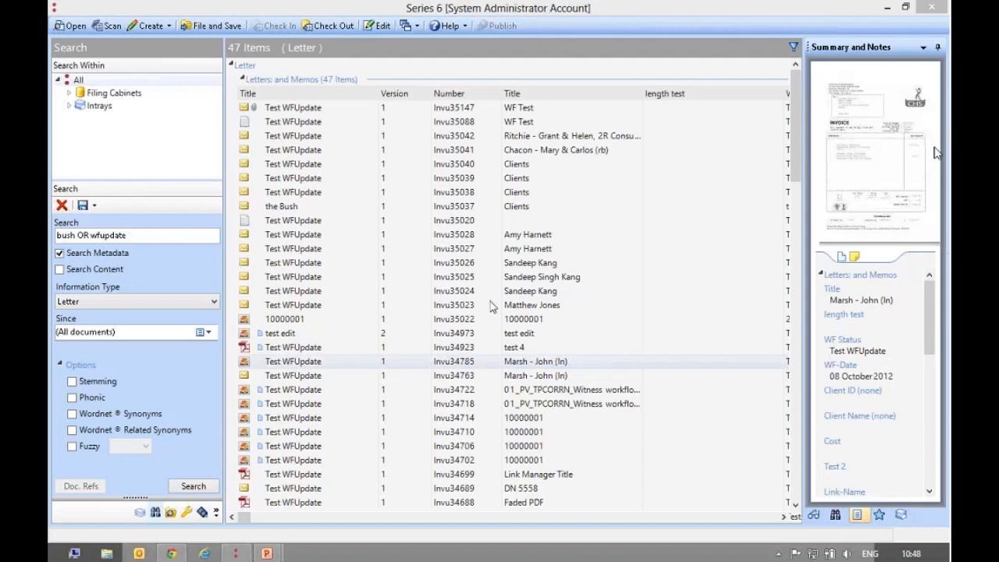
double_click(424, 366)
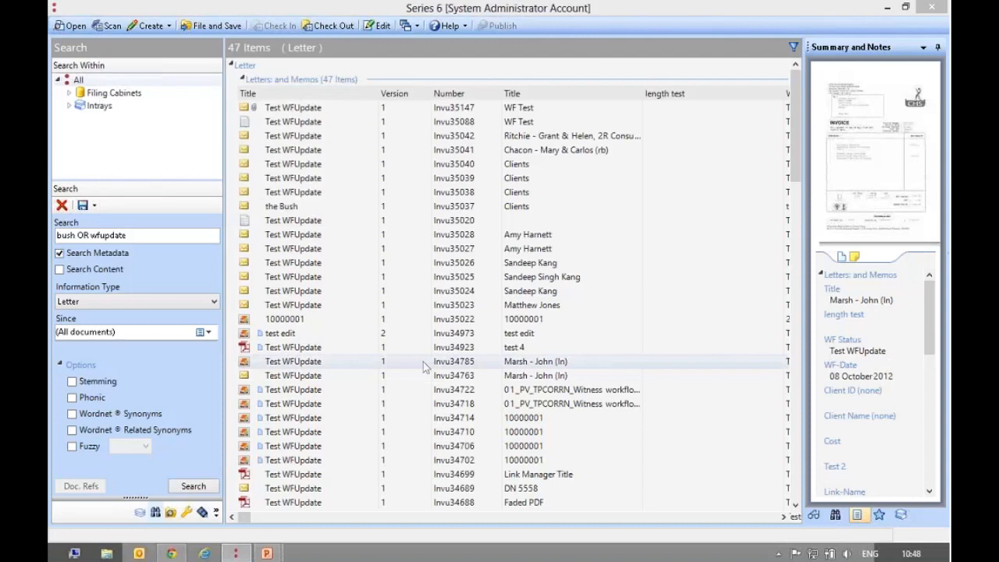
click(50, 6)
click(82, 107)
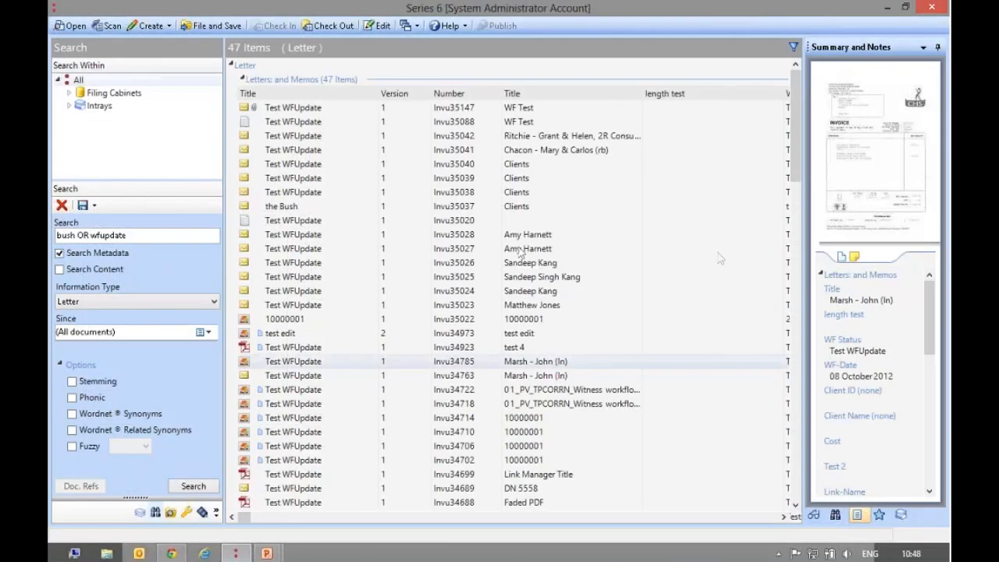
- Return to the Test 2 folder and look through its Letters and Memos list
click(170, 515)
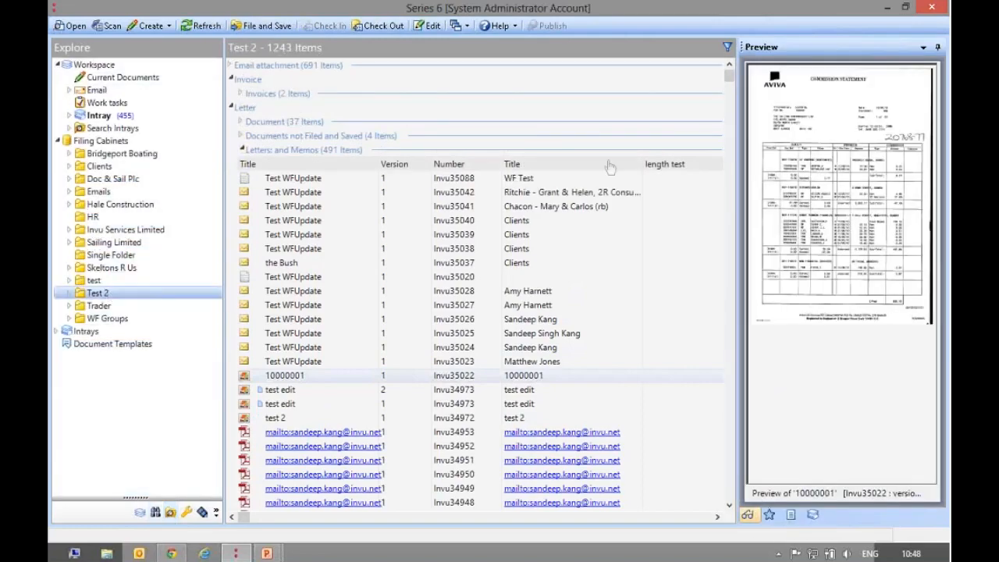
scroll(734, 145, down, 2)
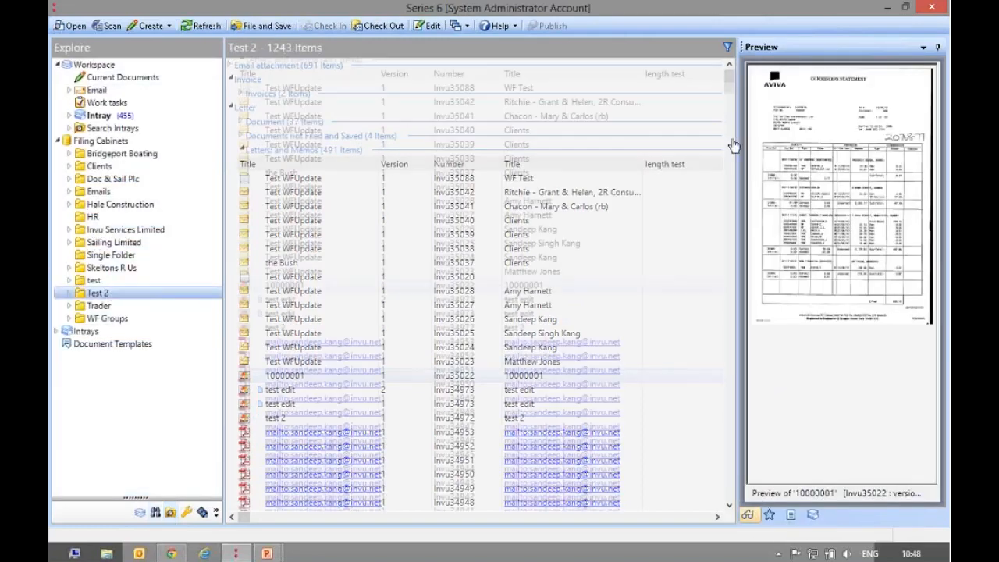
scroll(734, 145, down, 13)
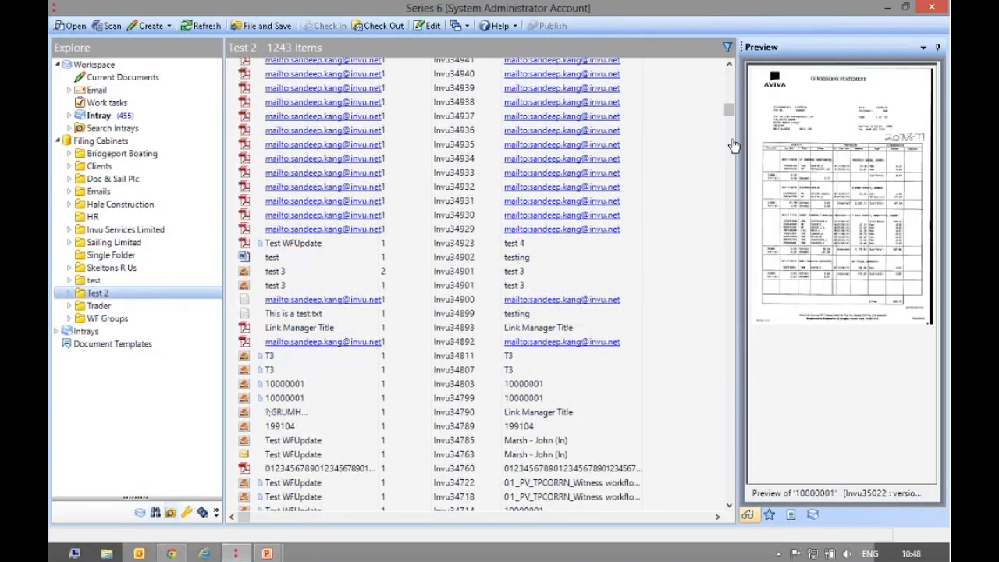
scroll(734, 146, down, 6)
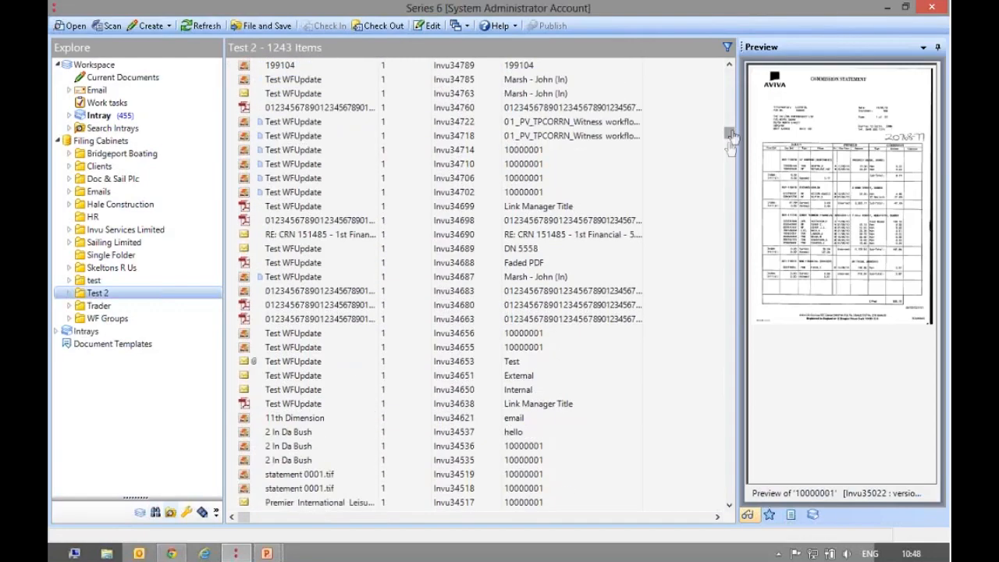
scroll(733, 166, down, 20)
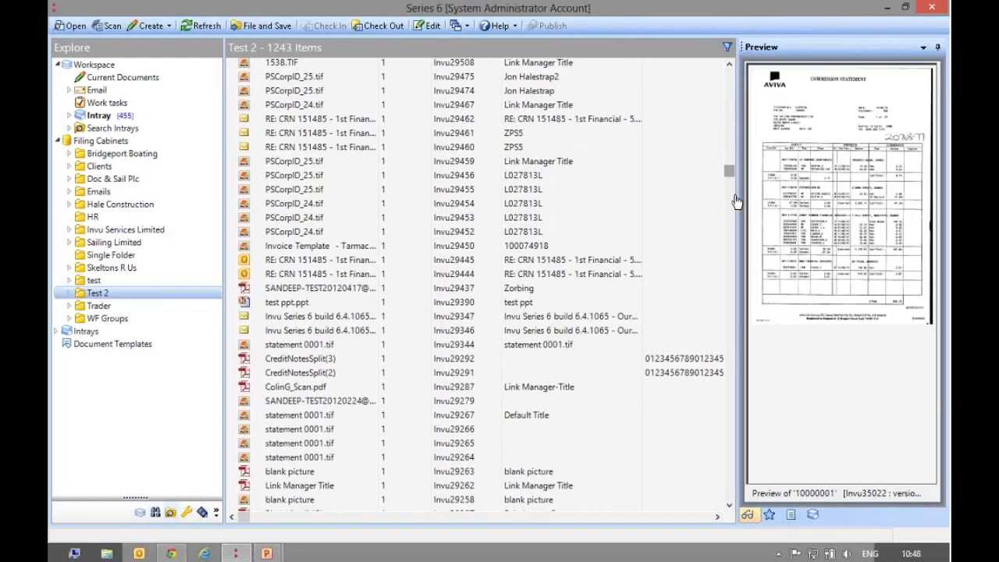
scroll(736, 203, down, 20)
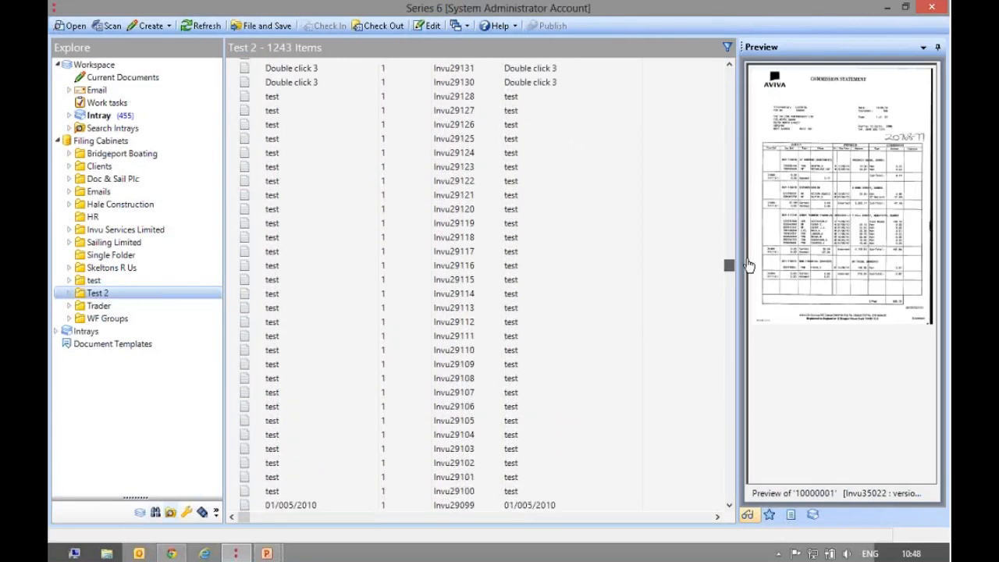
drag(746, 259, 745, 113)
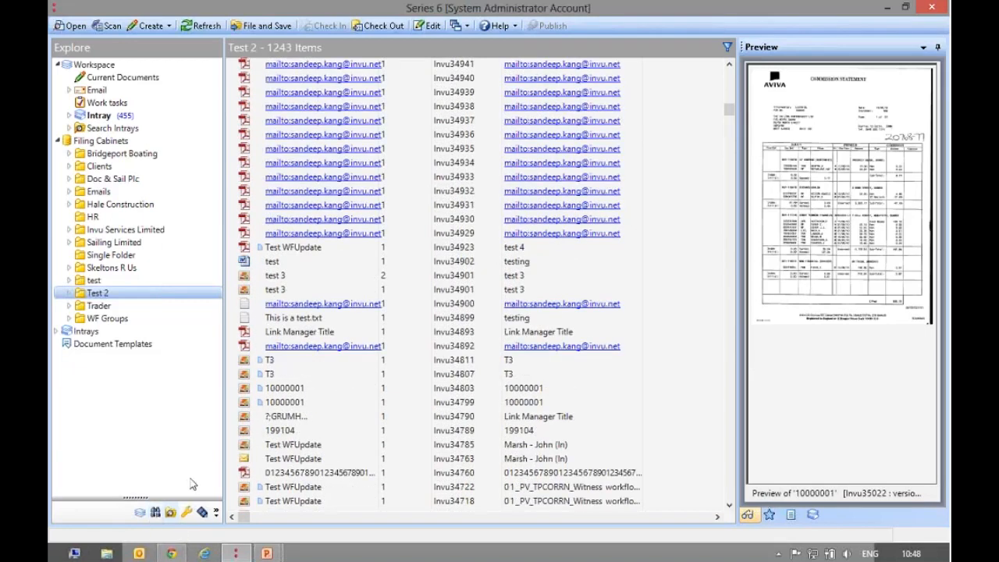
- Return to document search, switch from Search Metadata to Search Content, and search the letters for "prism"
click(156, 514)
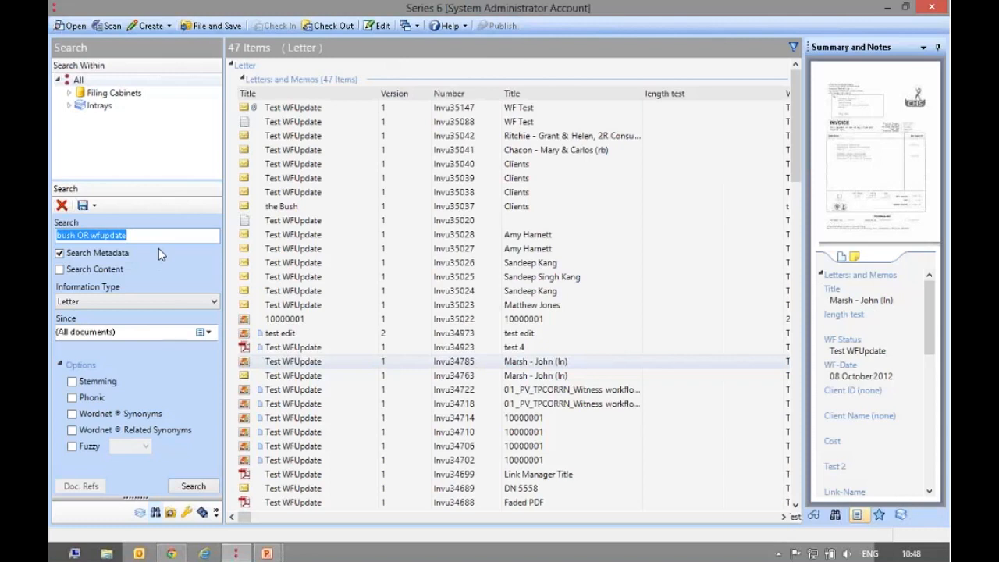
click(160, 254)
click(121, 273)
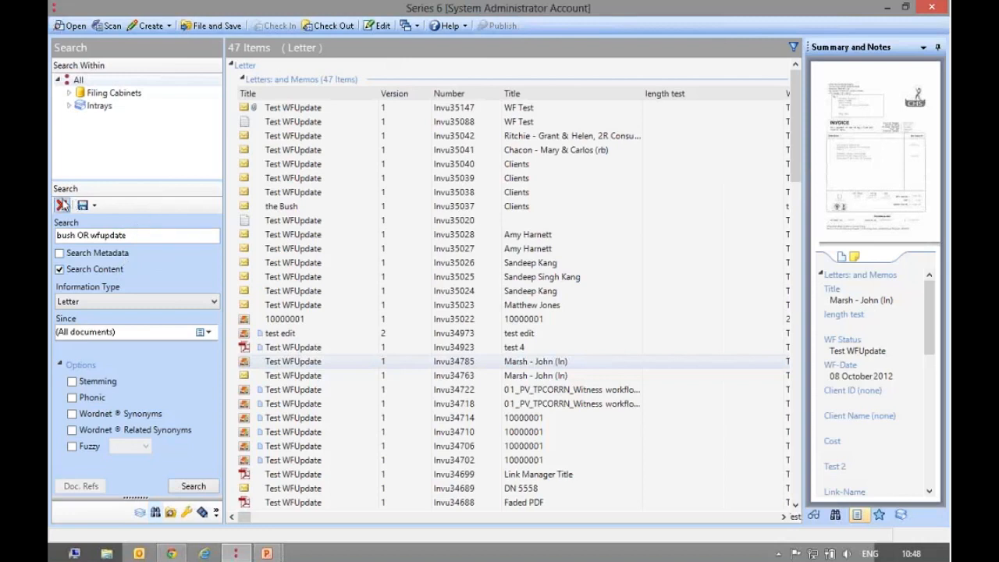
click(62, 204)
click(84, 234)
text(p)
key(Return)
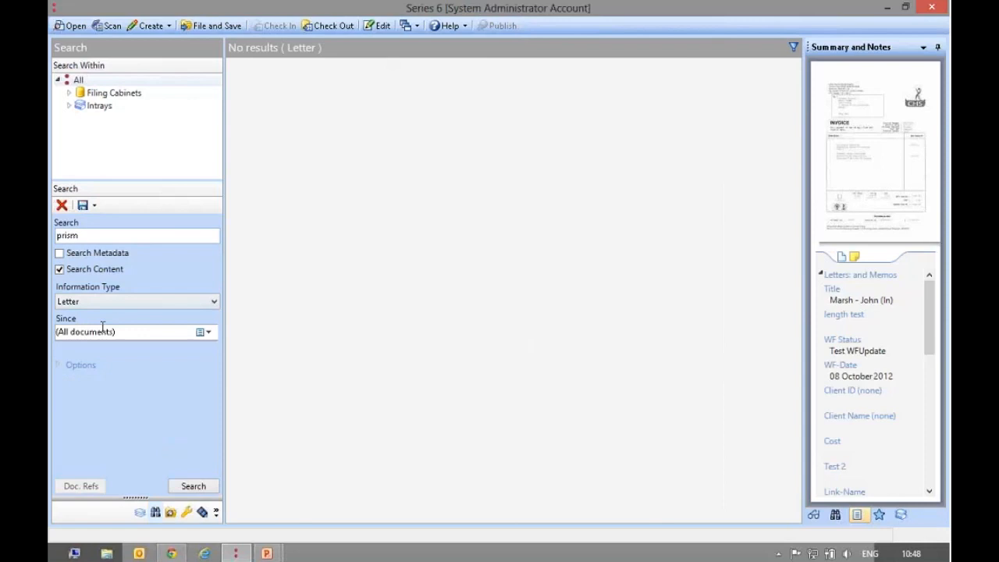
- Clear the Information Type filter and rerun the content search for "prism"
click(106, 302)
click(104, 316)
click(188, 486)
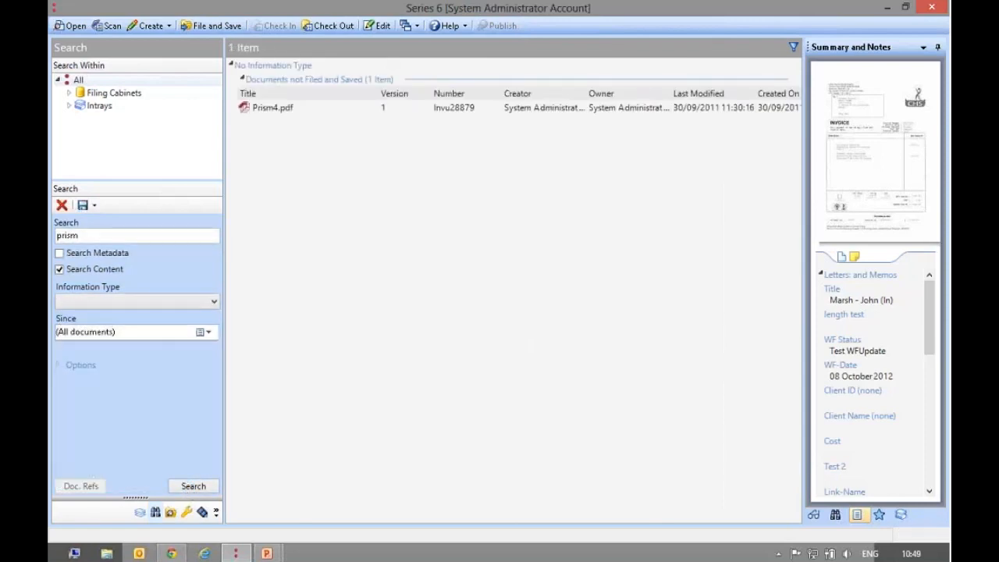
- Open Prism4.pdf in the document viewer, check the extent of its page list, and close it
click(287, 109)
right_click(288, 109)
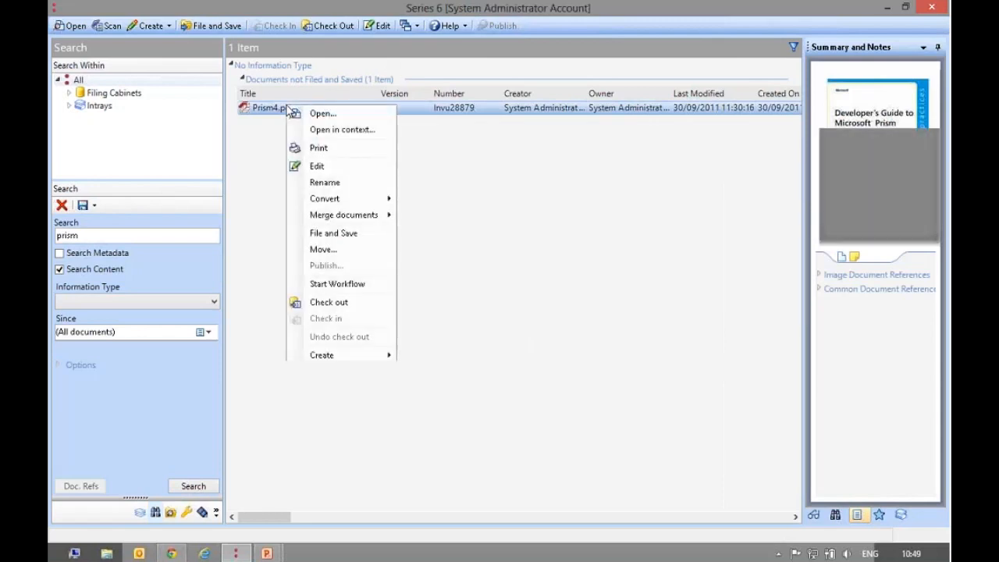
click(296, 113)
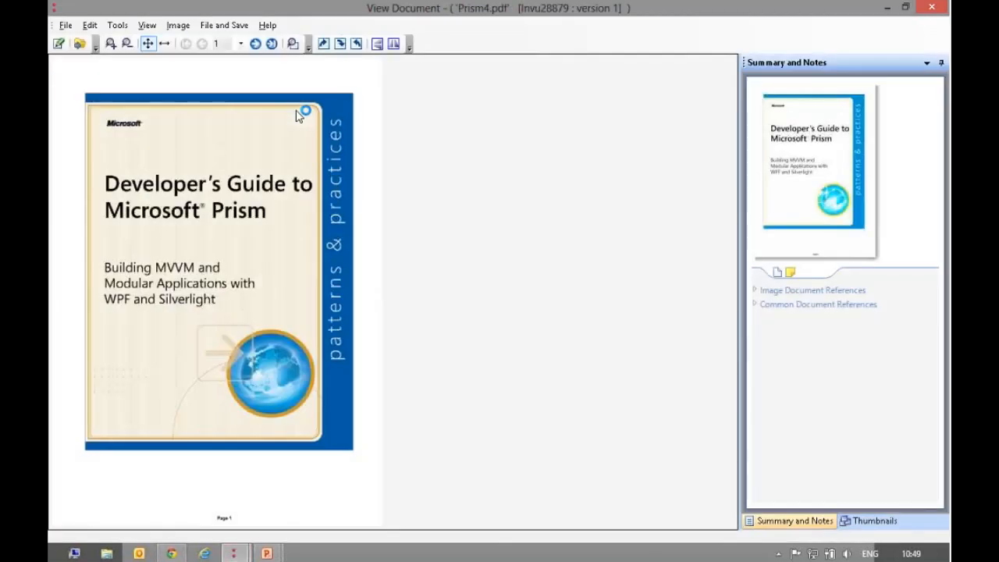
click(241, 43)
drag(242, 74, 255, 359)
click(290, 288)
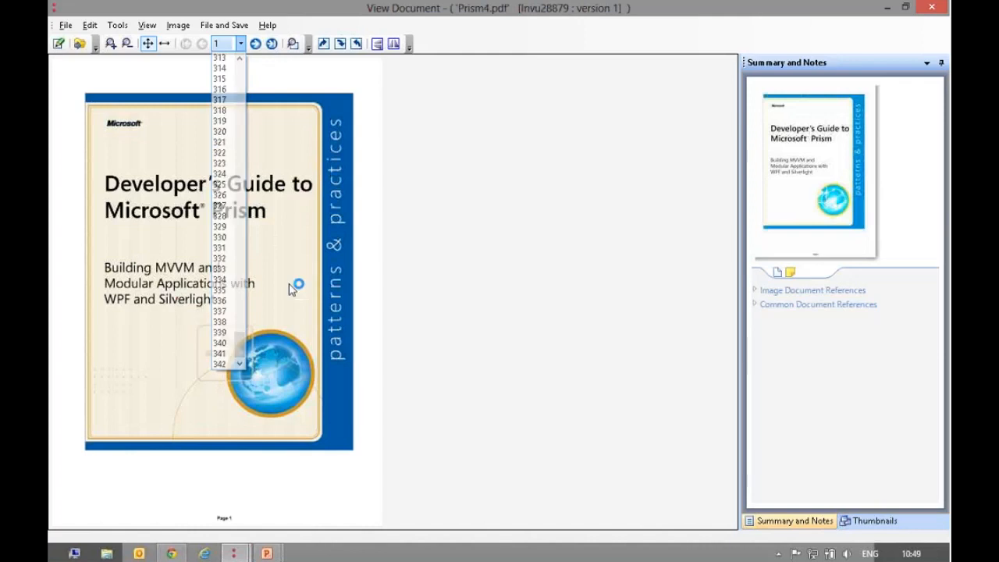
double_click(52, 8)
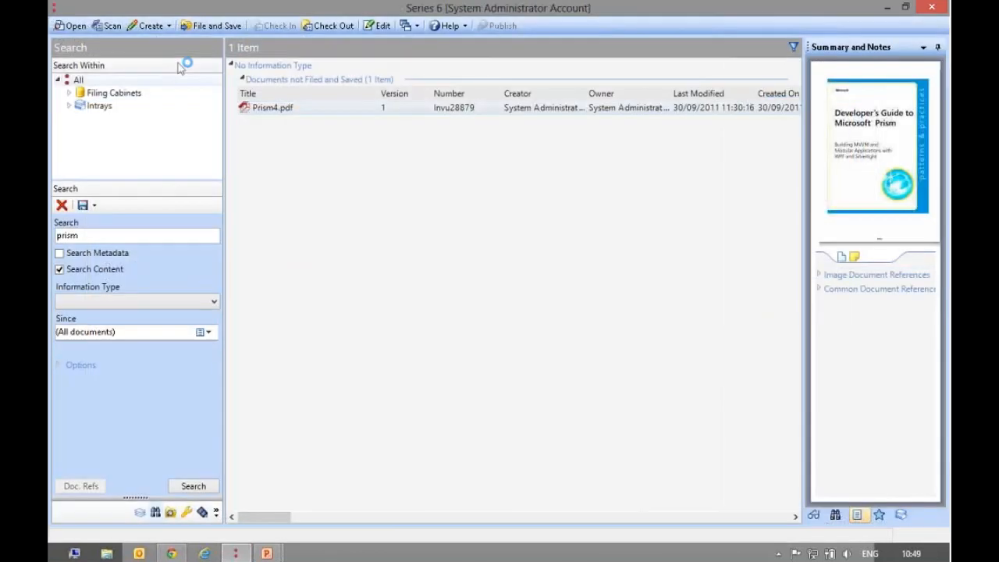
- Open Prism4.pdf in context to show the highlighted search hits and display its context tree
click(308, 106)
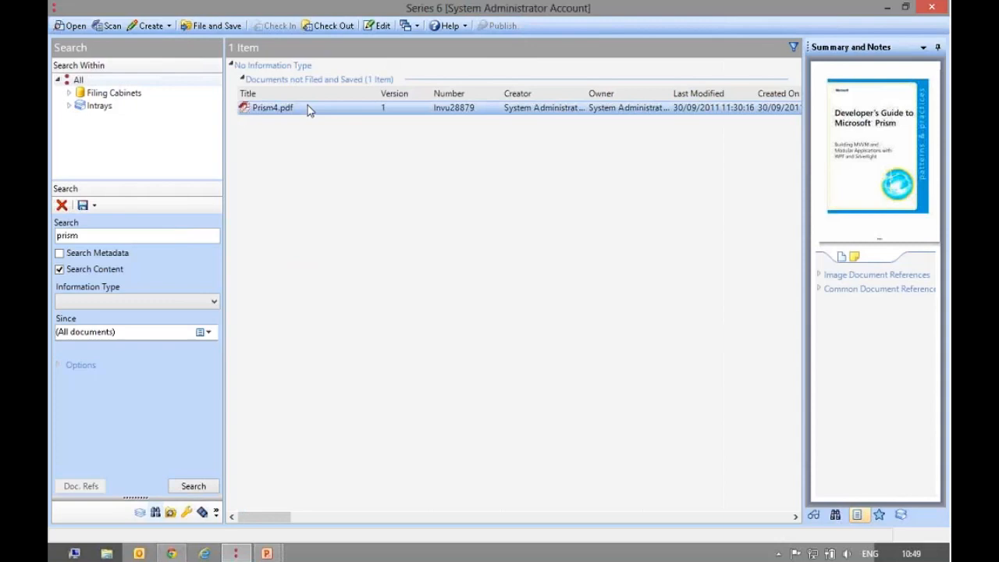
right_click(308, 110)
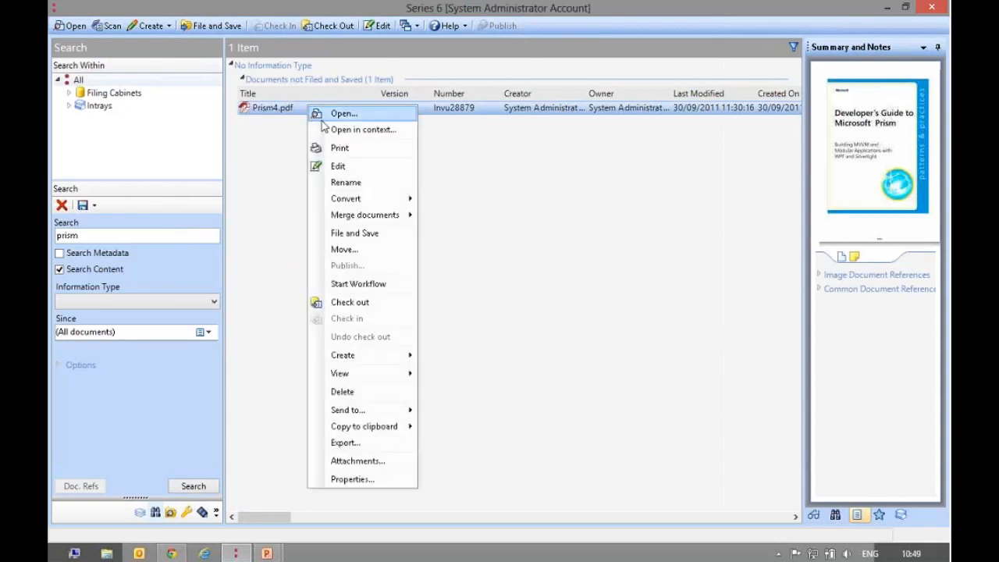
click(348, 133)
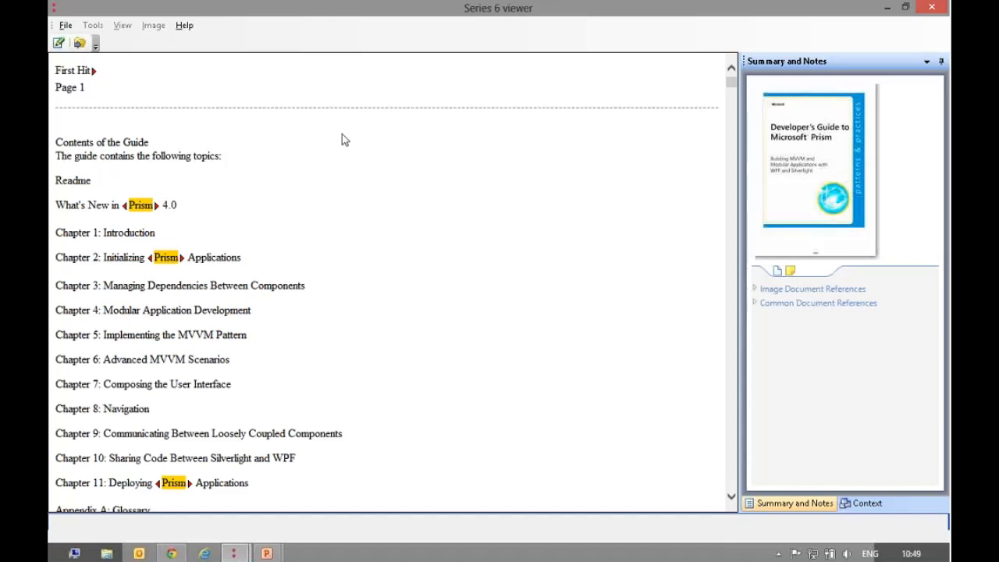
click(845, 506)
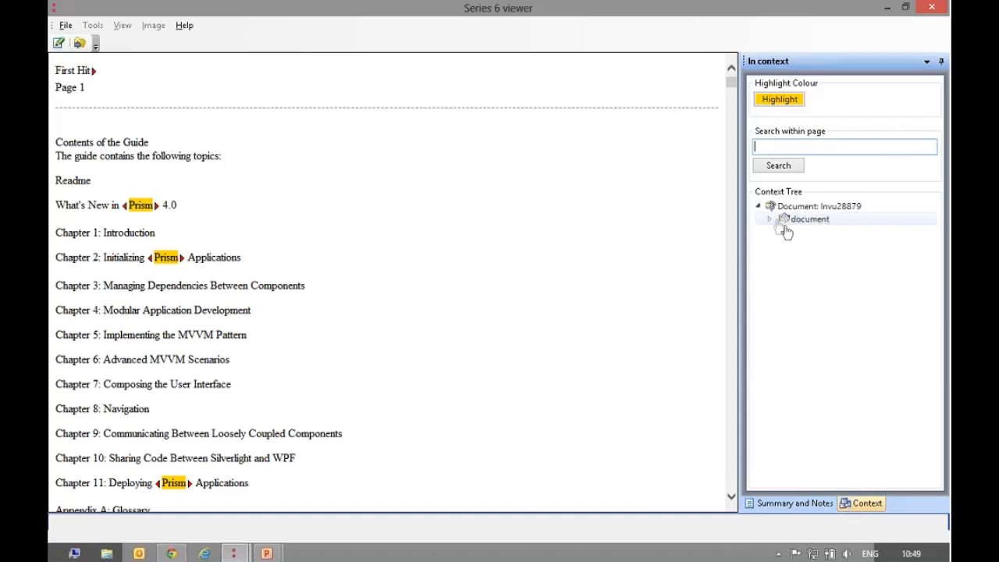
- Expand the document entry in the context tree, go through the highlighted "prism" matches, and close the viewer
double_click(785, 220)
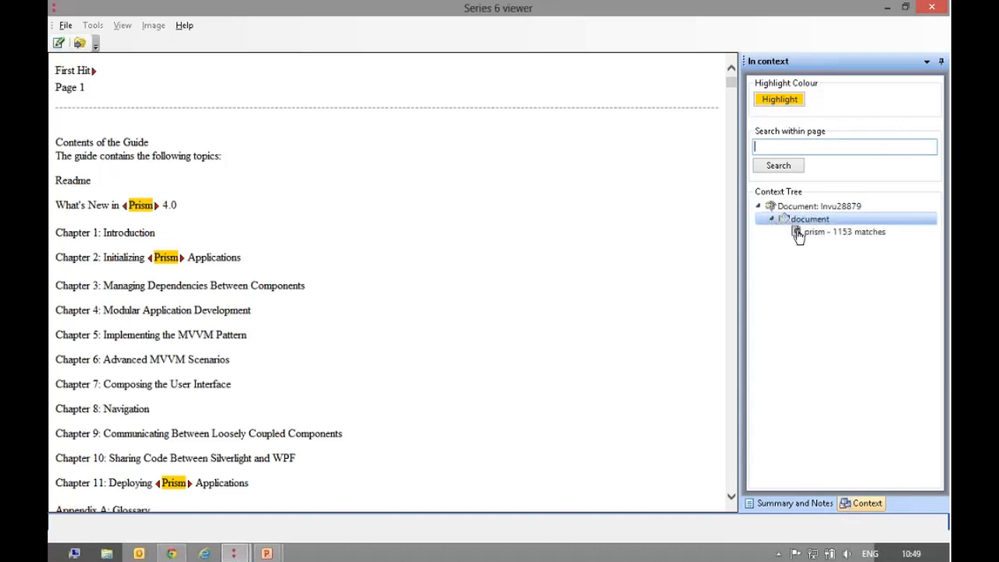
click(861, 232)
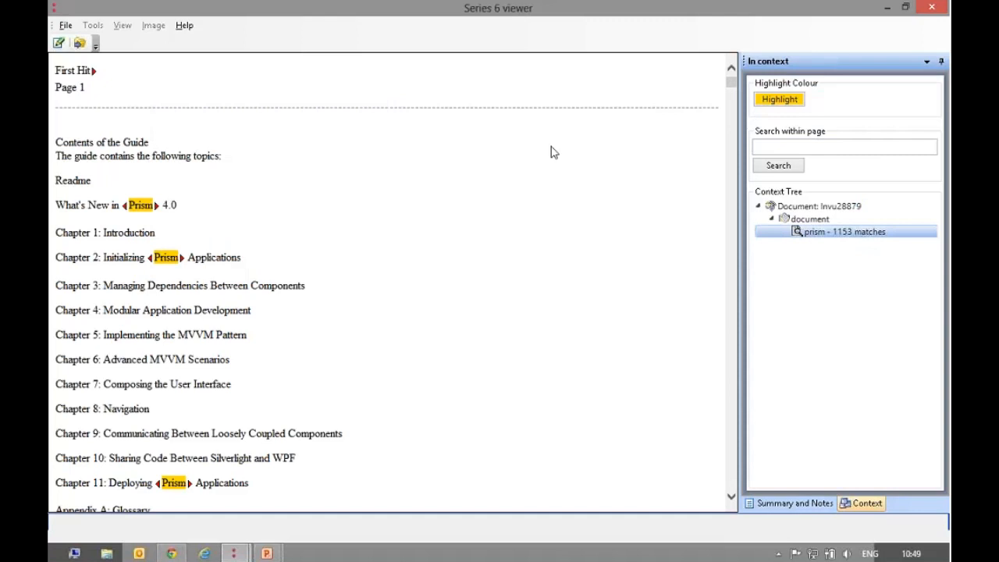
drag(731, 83, 735, 106)
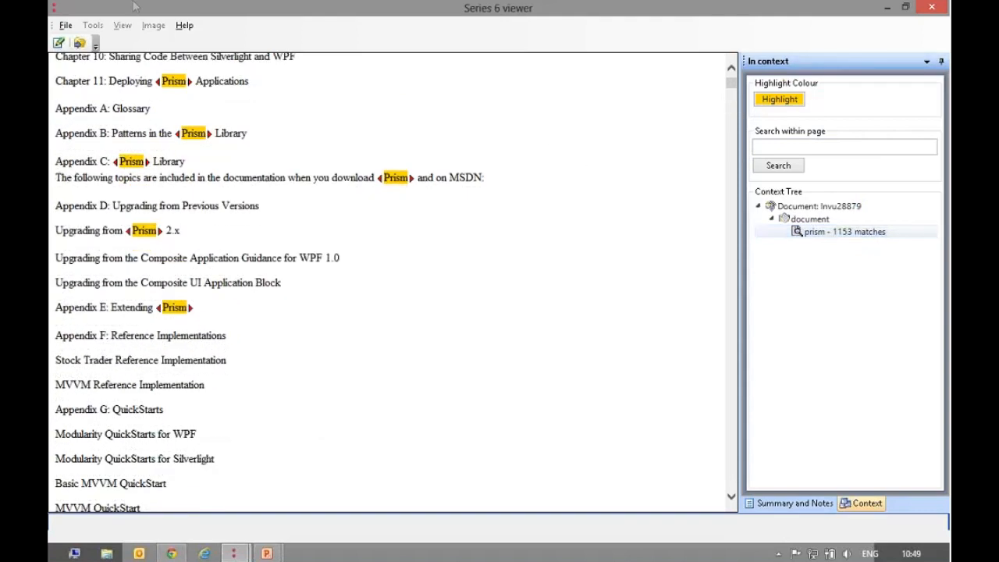
double_click(51, 6)
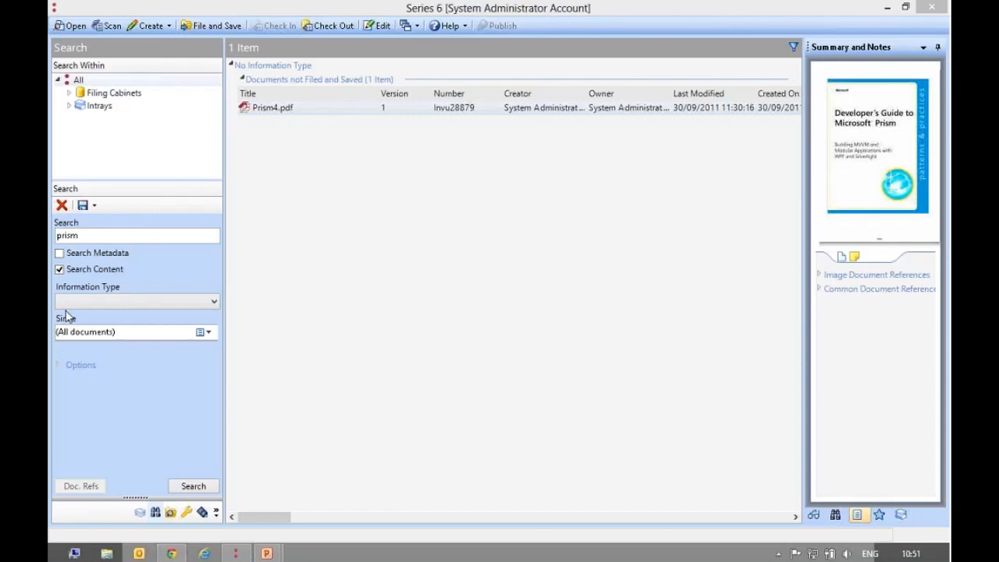
- Switch from Search Content to Search Metadata and search all documents for "august and test"
click(70, 270)
click(79, 258)
double_click(67, 235)
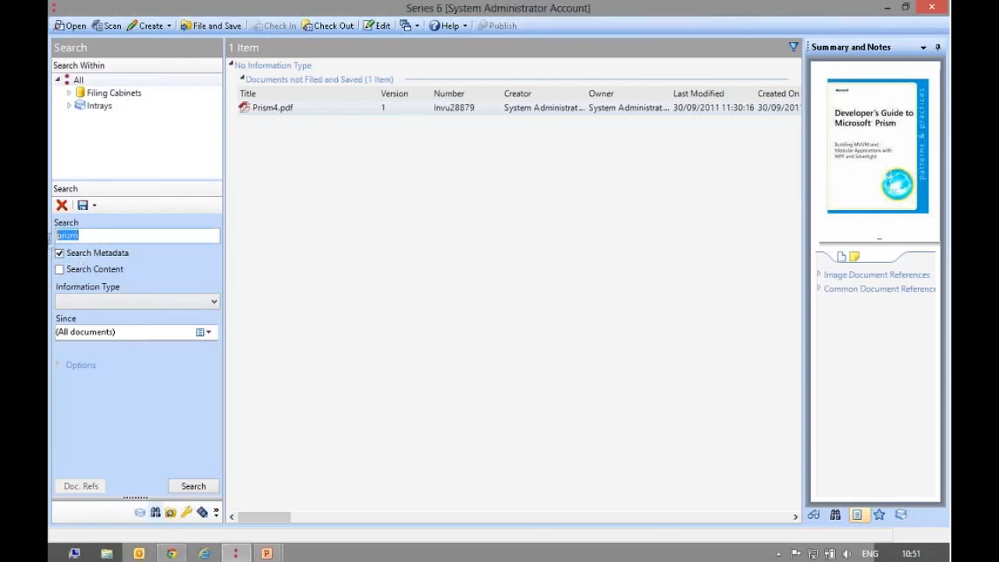
text(august and test)
key(Return)
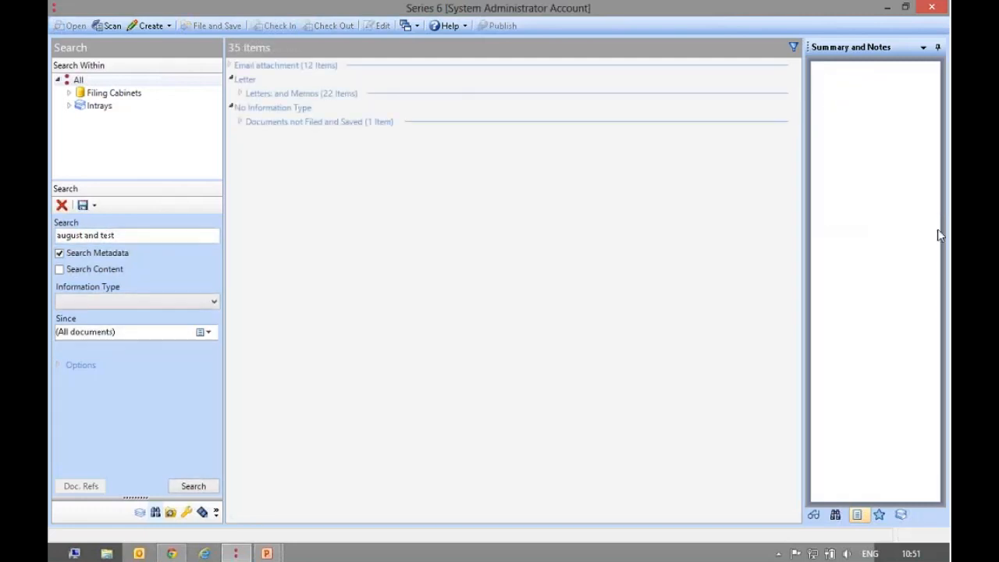
- Expand the Letters and Memos results and preview one of the Begin PDF documents with its metadata
click(401, 95)
click(579, 178)
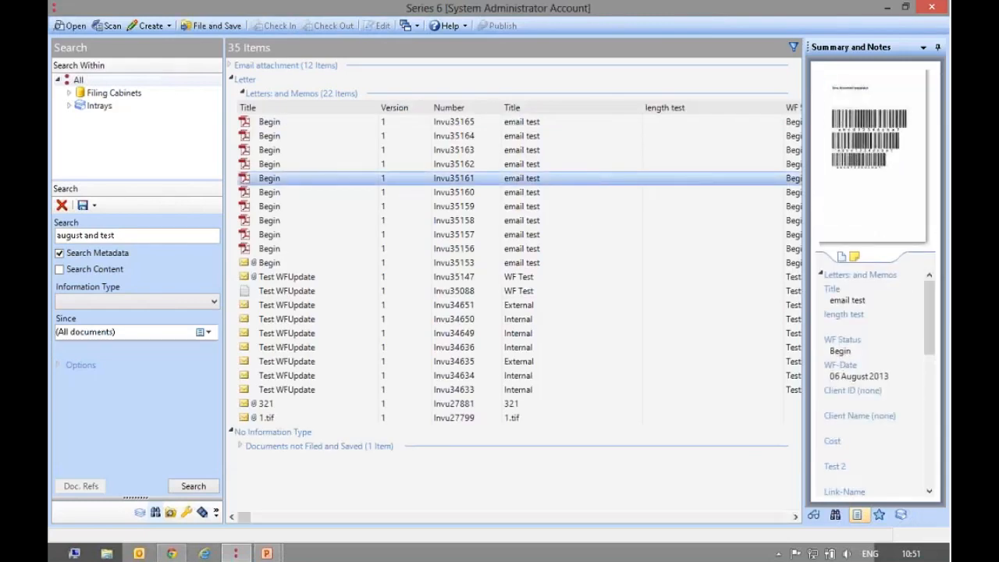
click(947, 251)
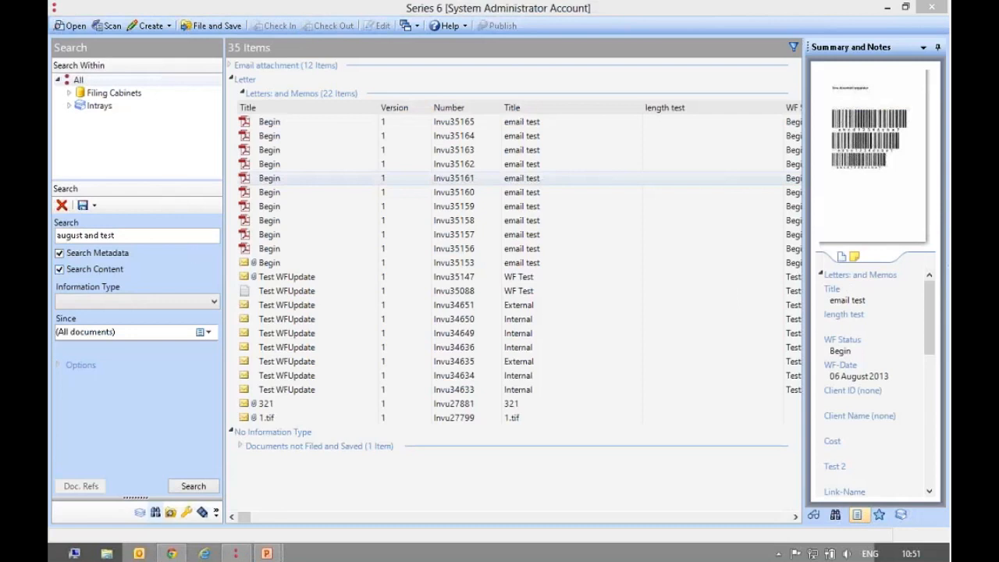
- Include content alongside metadata, rerun the "august and test" search, and expand the Letters and Memos results
click(100, 270)
click(189, 485)
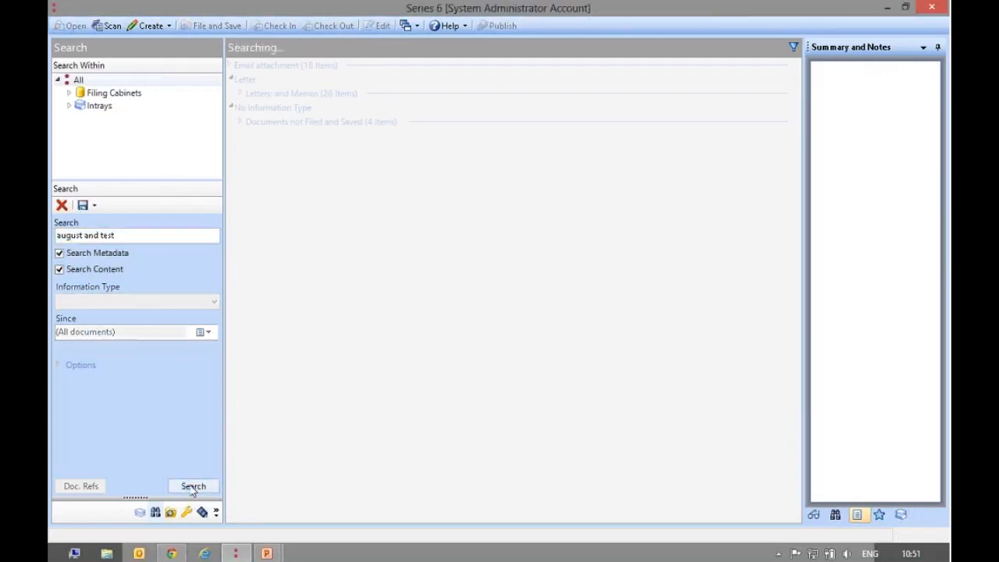
click(371, 94)
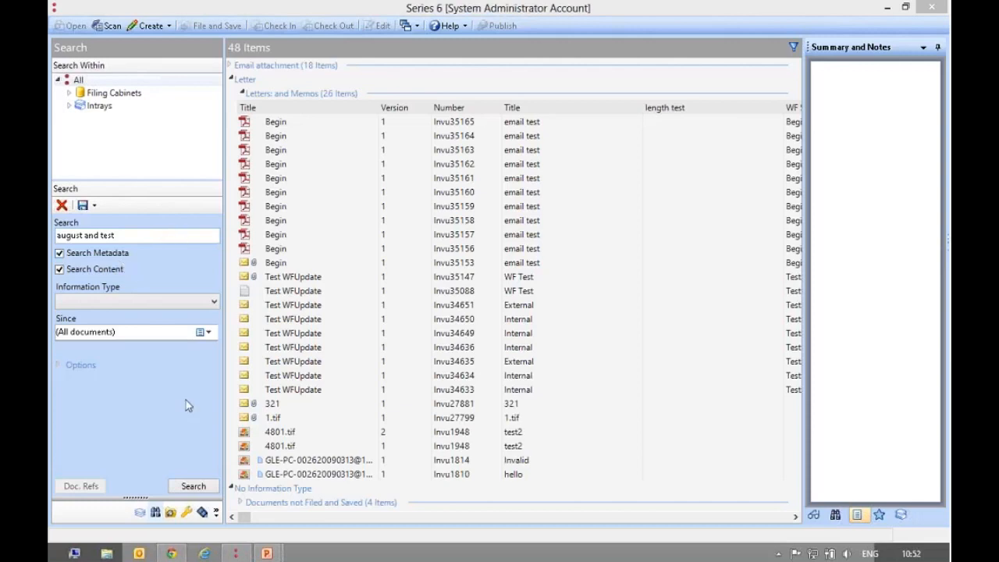
- Clear the text search, switch to document reference searching, and show the Mail Document References fields
click(63, 205)
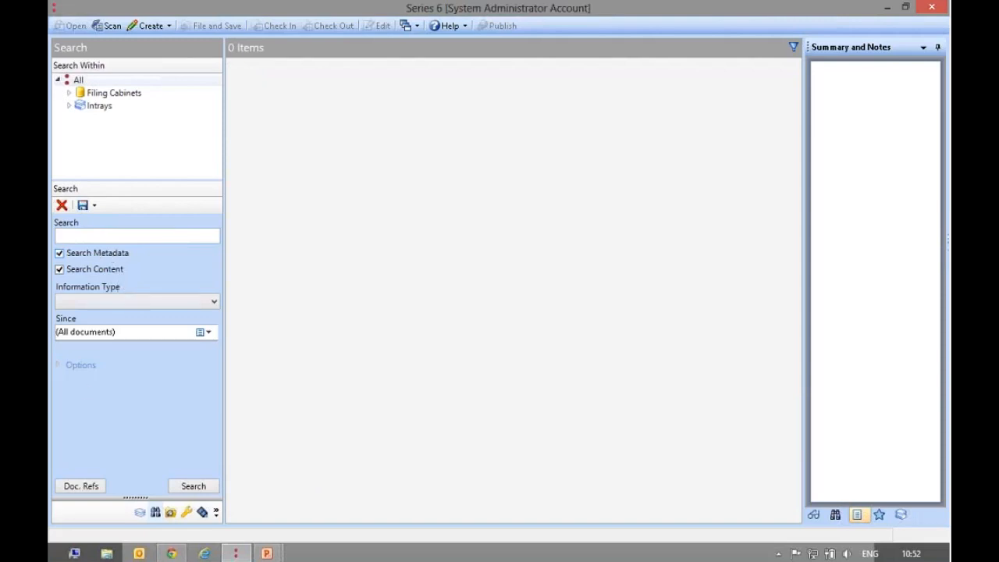
click(81, 486)
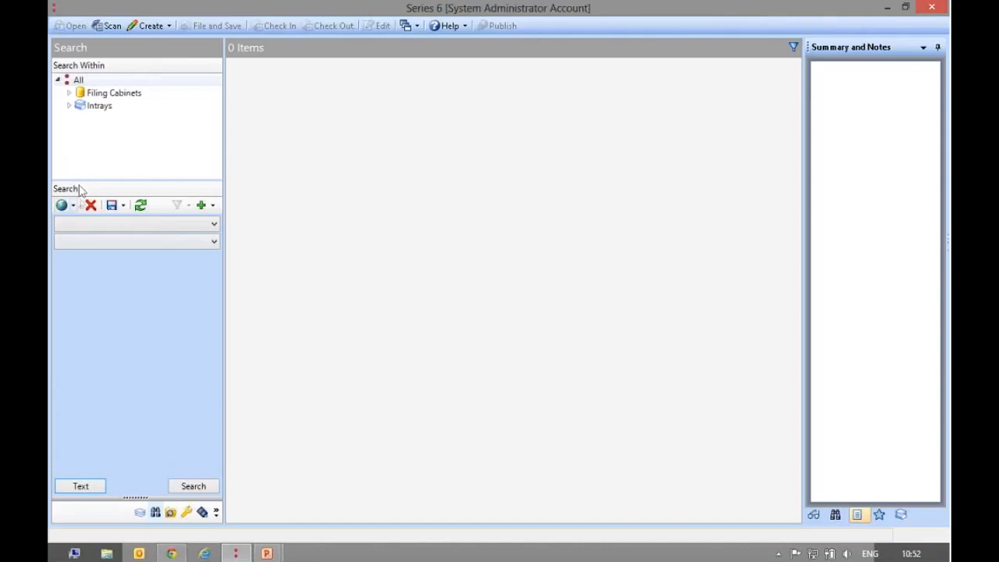
click(66, 205)
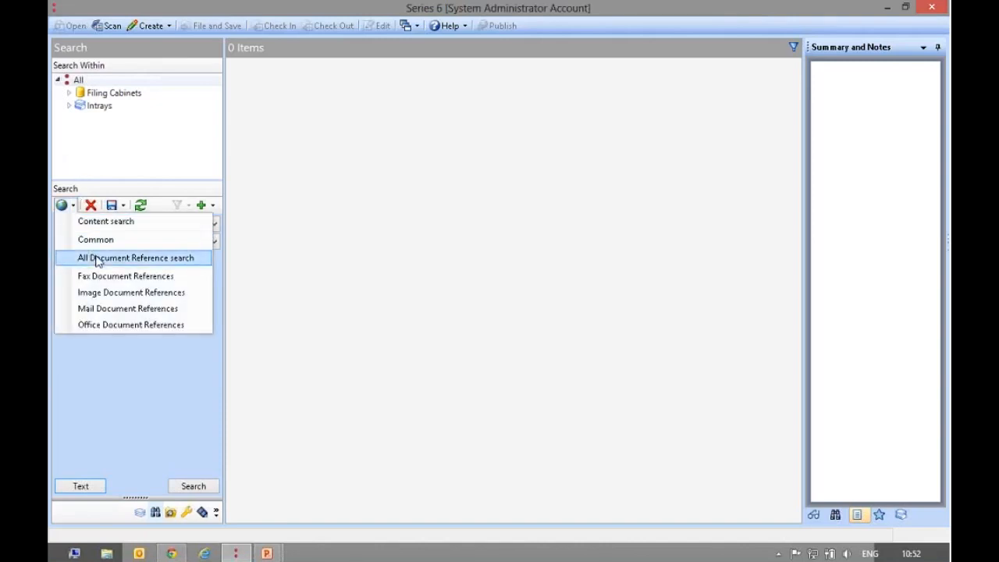
click(110, 309)
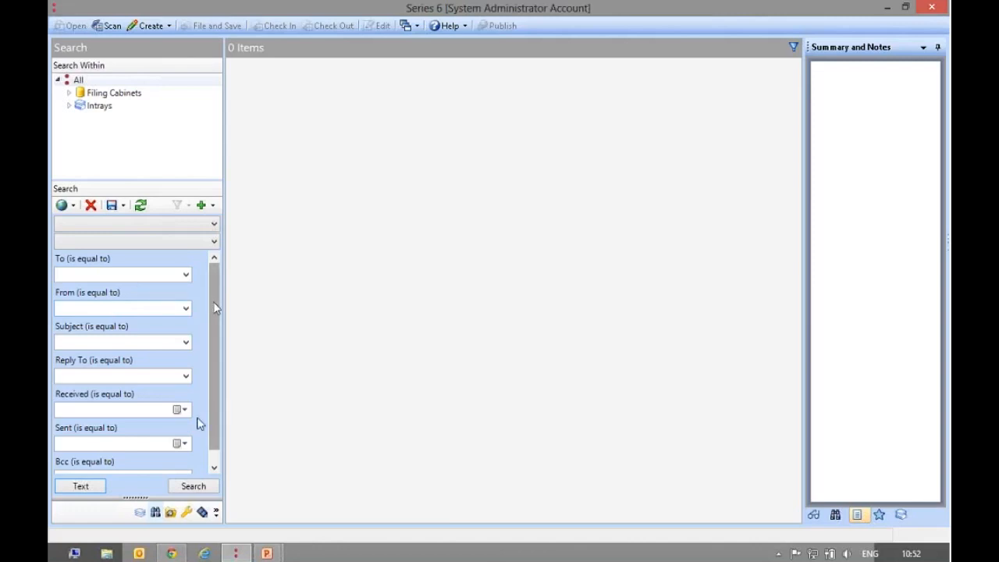
- Set the Received date criterion to 12 November 2012
click(183, 416)
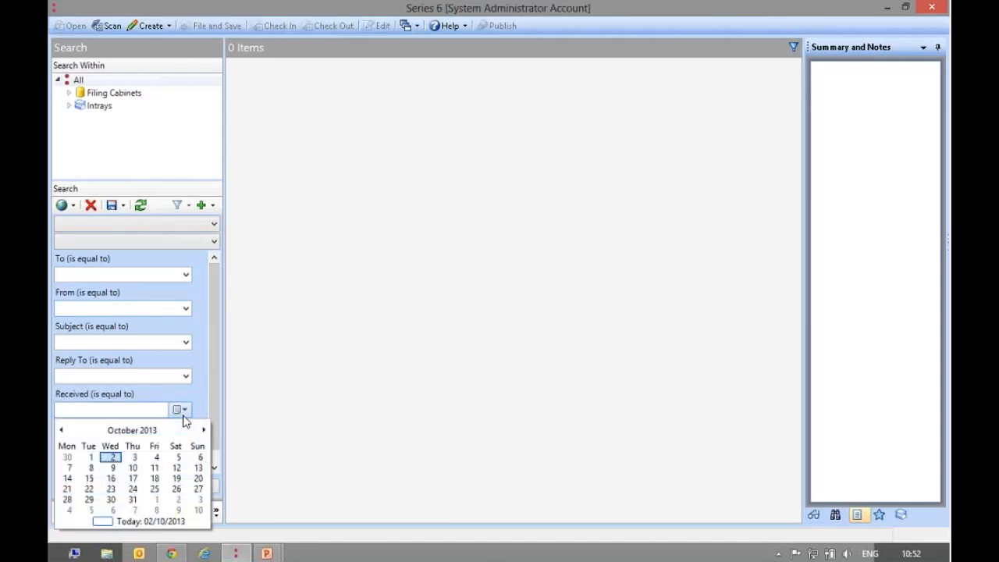
click(152, 432)
click(149, 434)
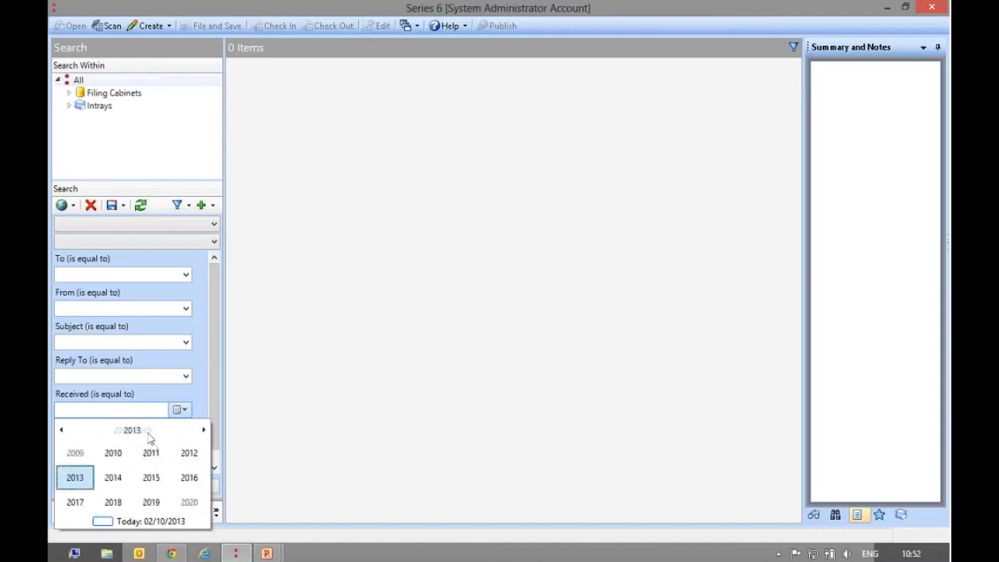
click(188, 454)
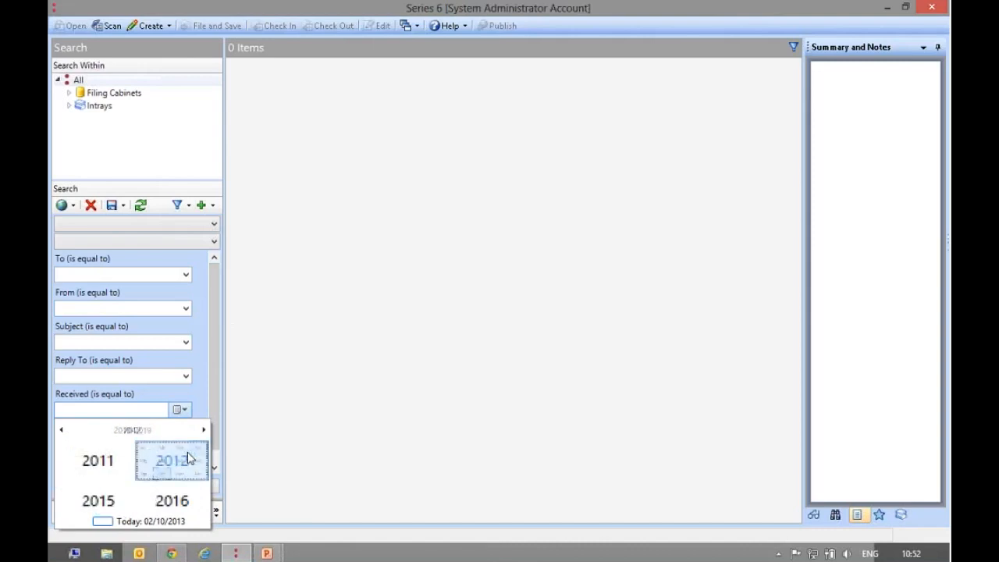
click(149, 501)
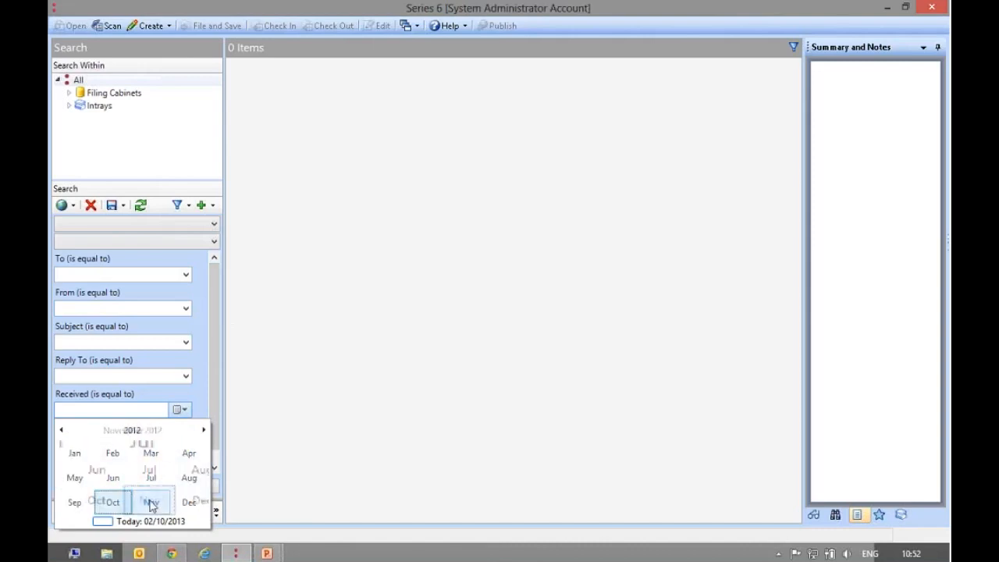
click(67, 478)
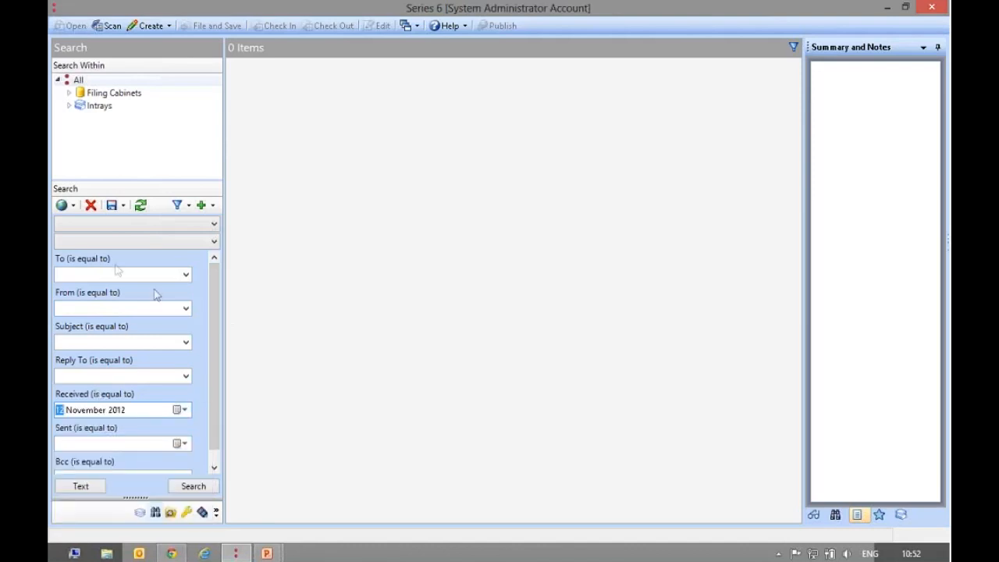
- Add the Contents field to the mail reference search, enter "email manager", and run the search
click(62, 205)
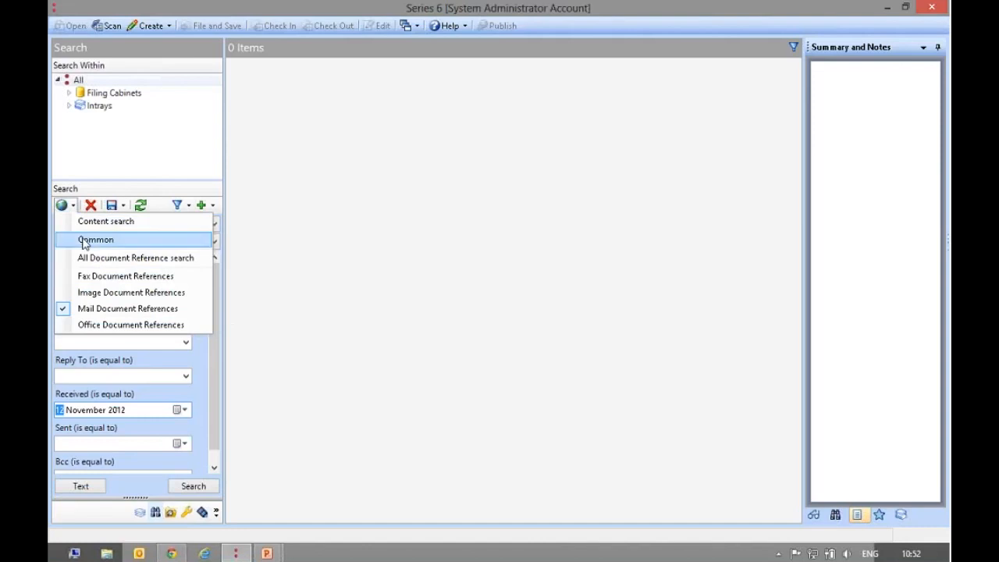
click(86, 239)
click(163, 272)
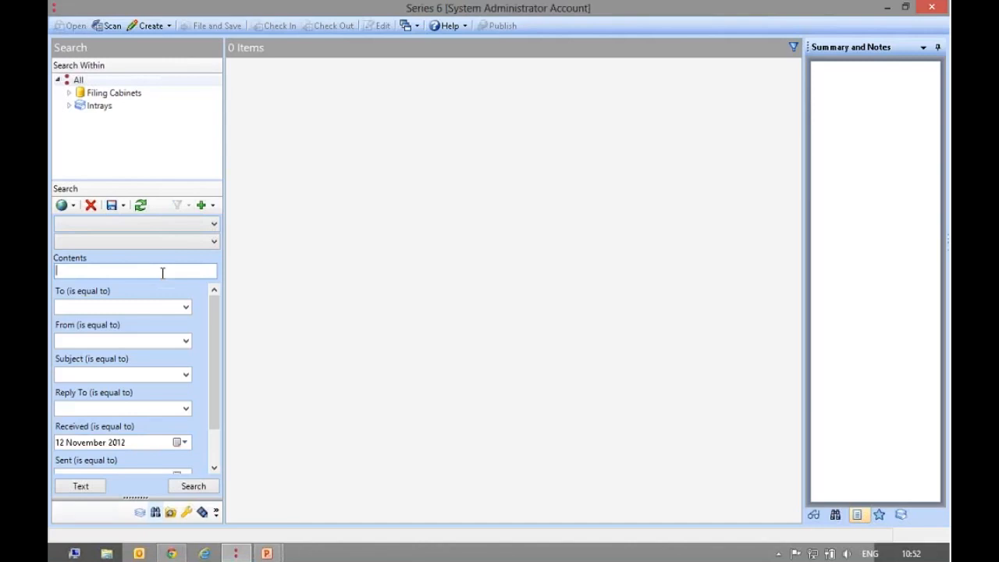
text(email manager)
drag(123, 273, 49, 259)
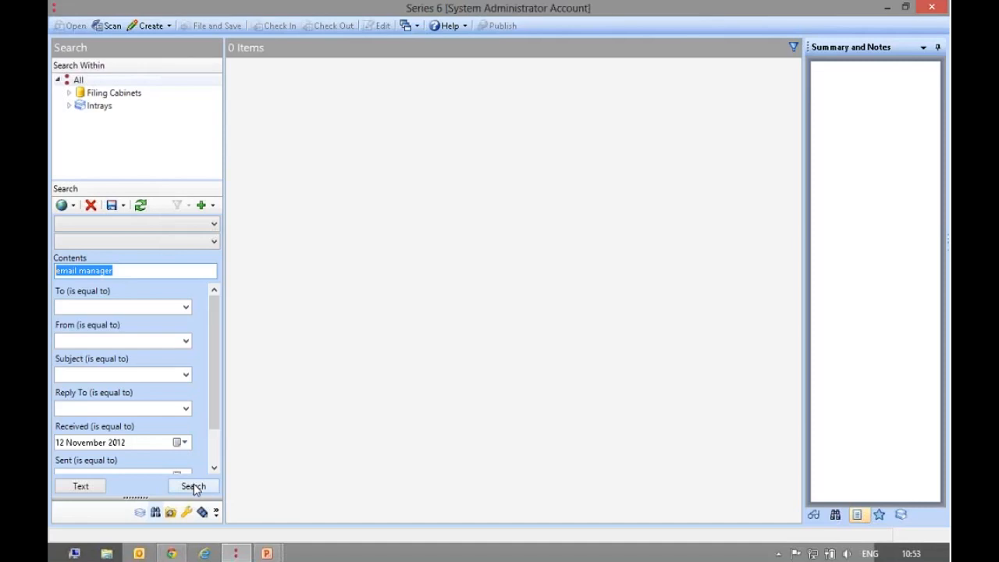
click(193, 486)
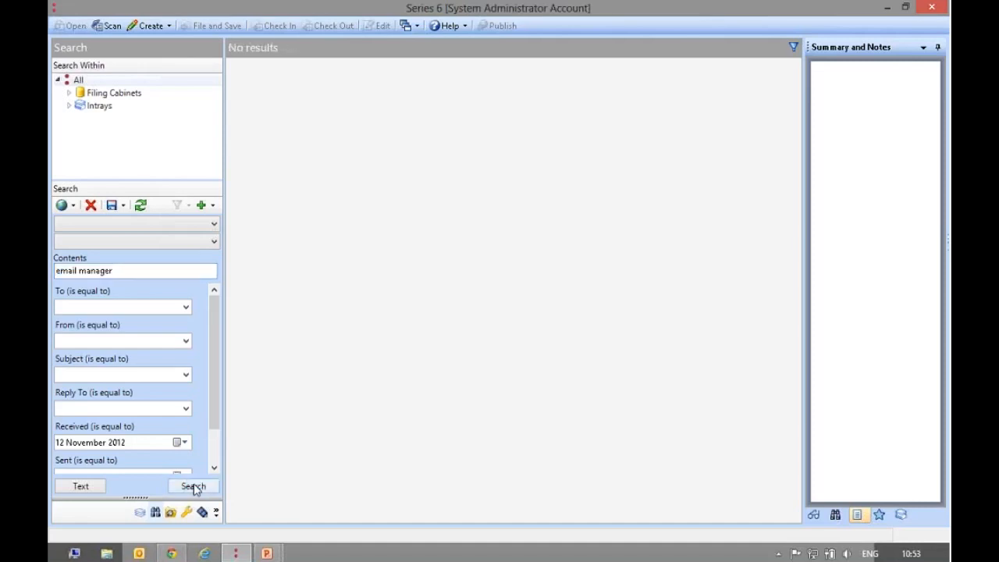
click(213, 393)
scroll(223, 319, up, 2)
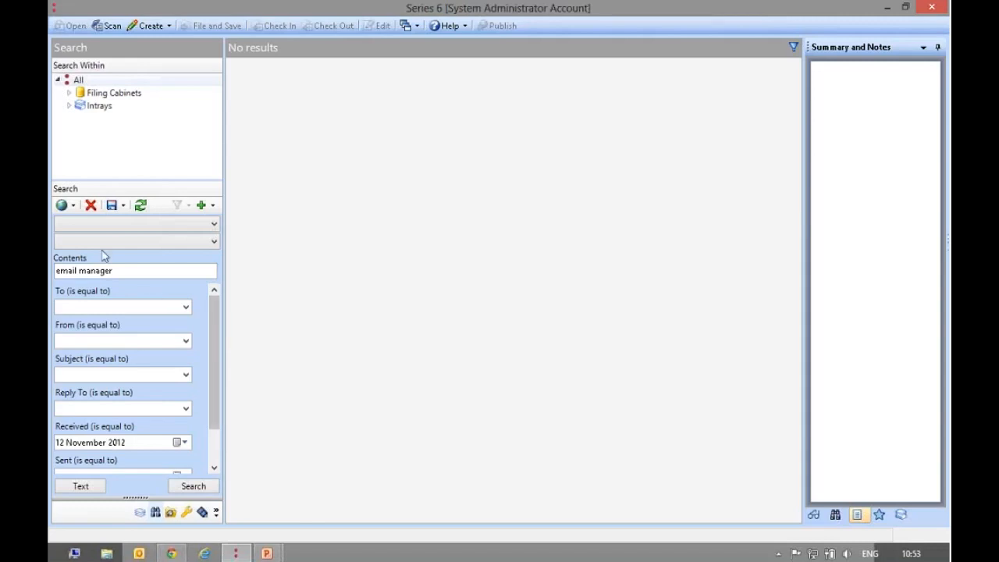
- Clear the search criteria in both search modes and show the Mail Document References fields again
click(93, 209)
click(75, 206)
click(75, 206)
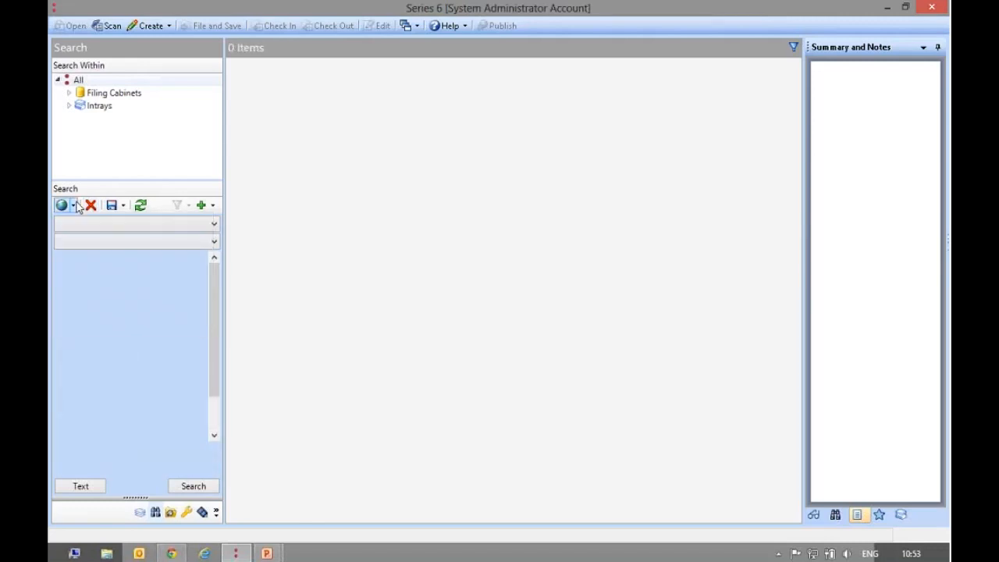
click(83, 486)
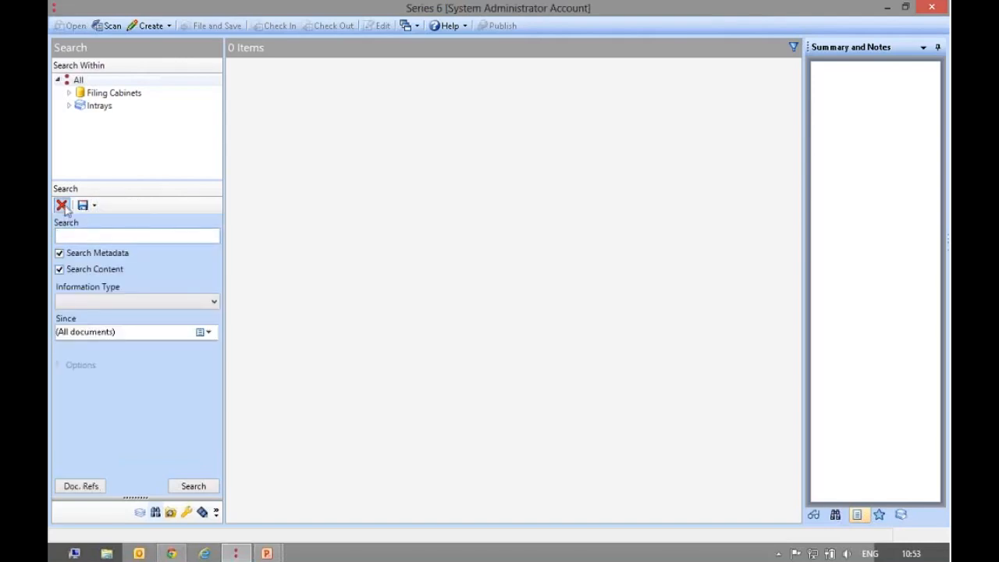
click(96, 487)
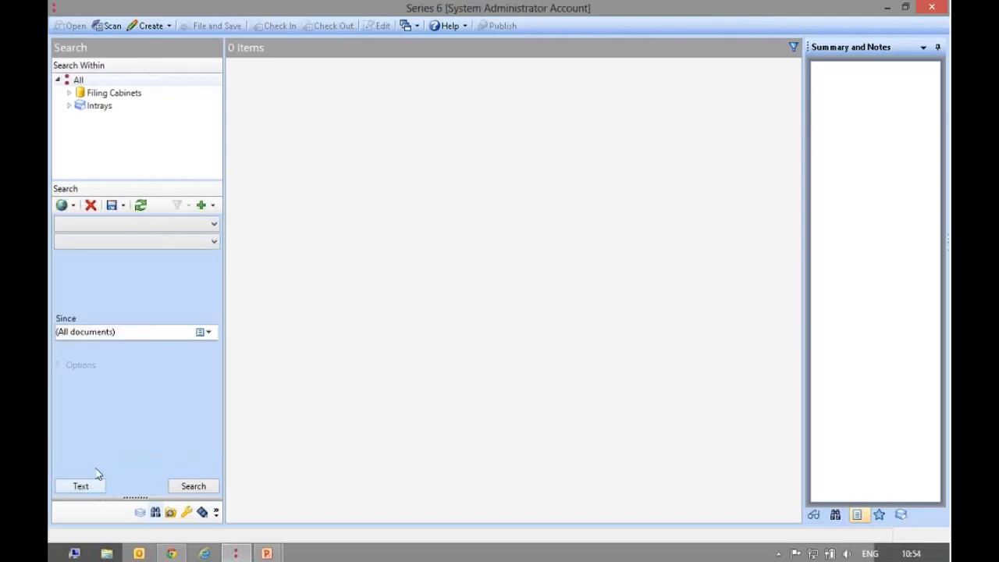
click(75, 206)
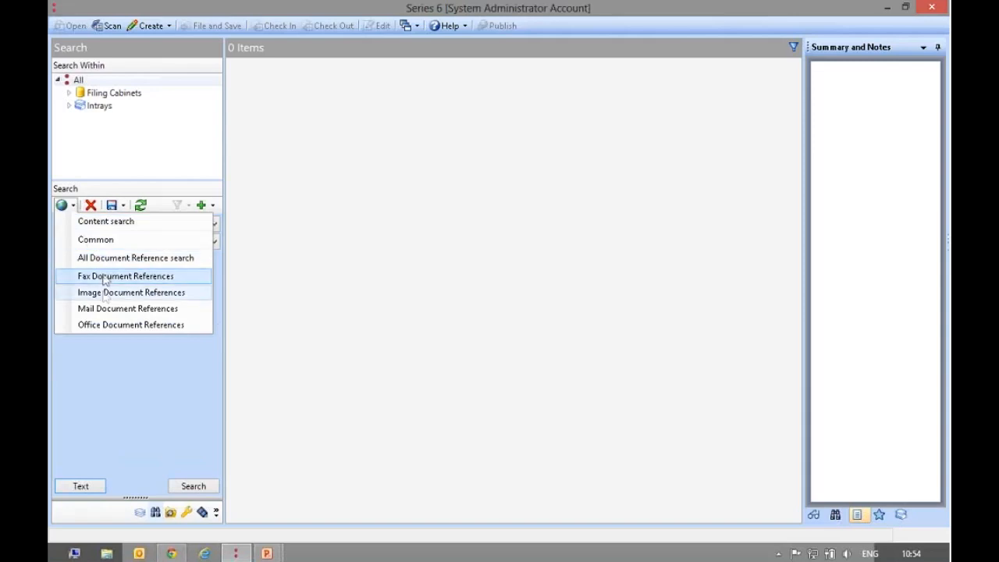
click(121, 308)
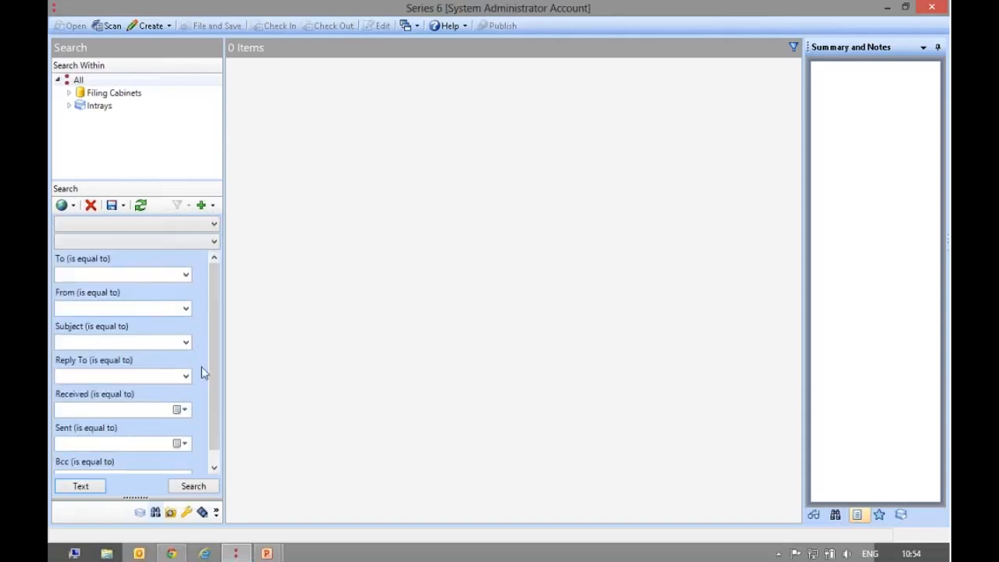
- Set the Received date criterion to 13 November 2012
click(186, 410)
click(151, 430)
click(123, 430)
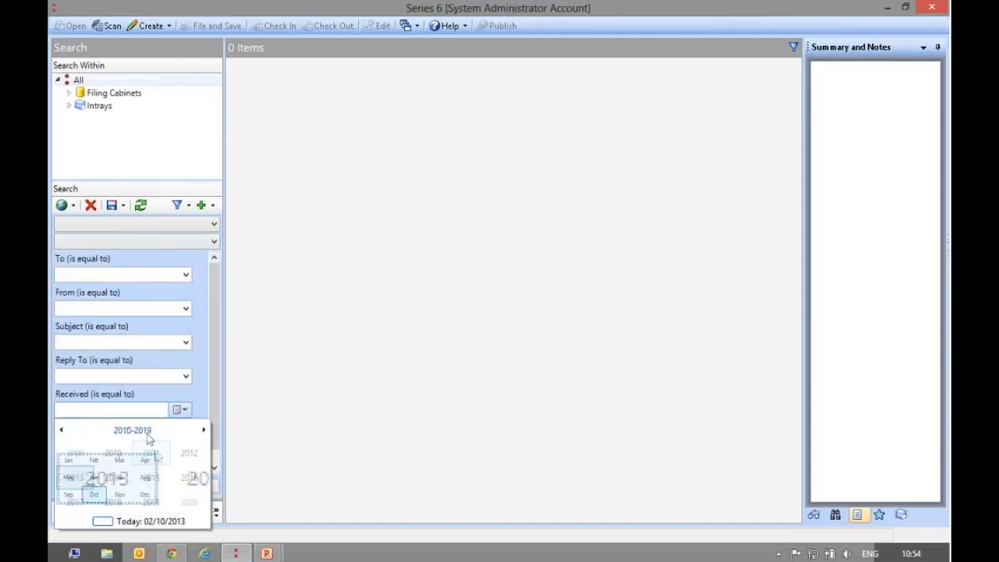
click(193, 454)
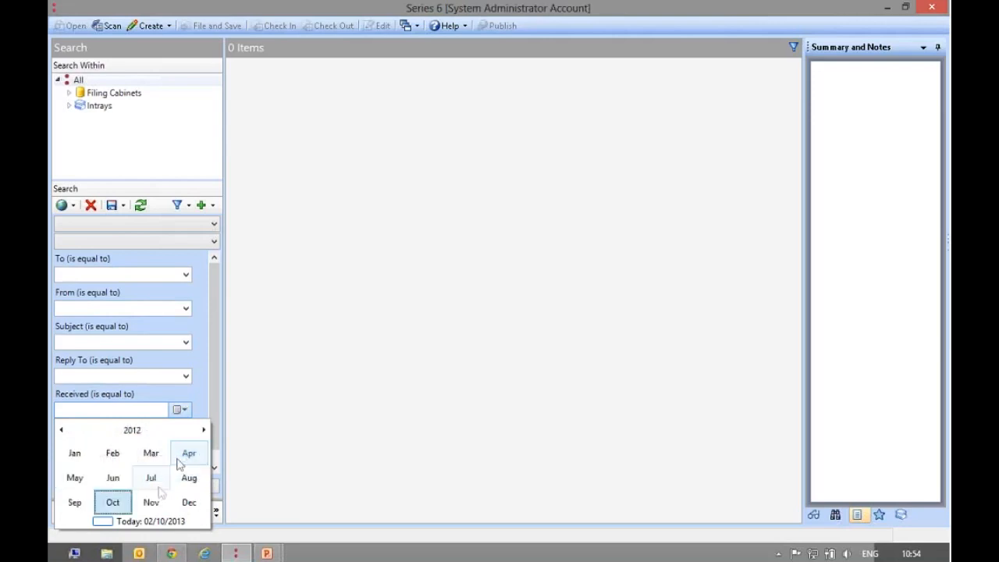
click(151, 503)
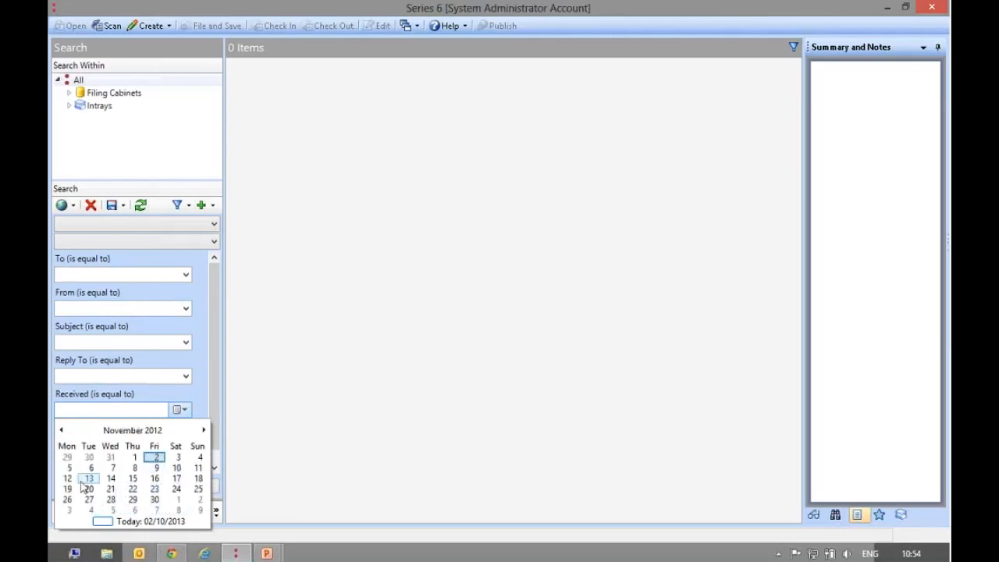
click(86, 478)
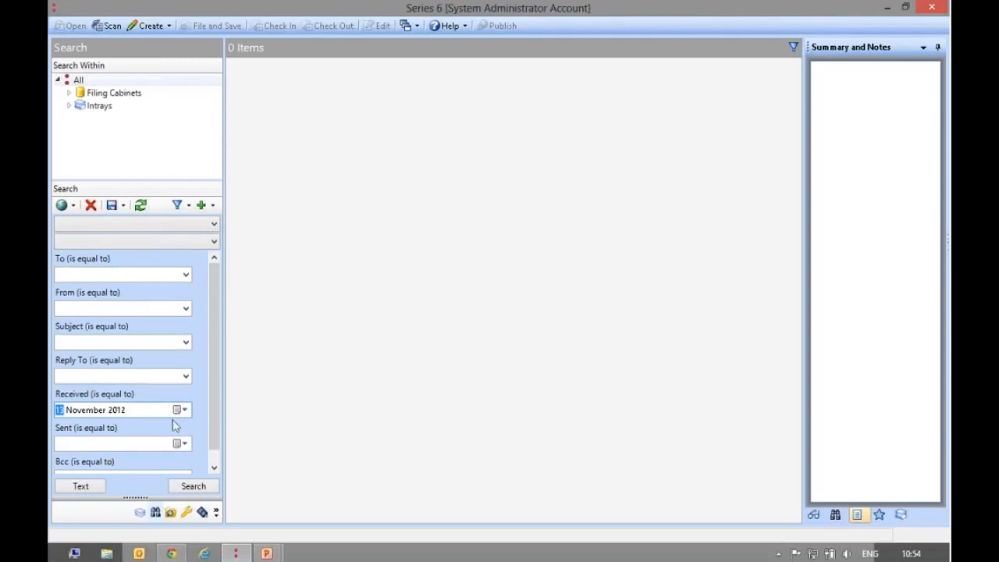
- Add the Contents field to the mail document reference search, enter "email manager", and run the search
click(73, 206)
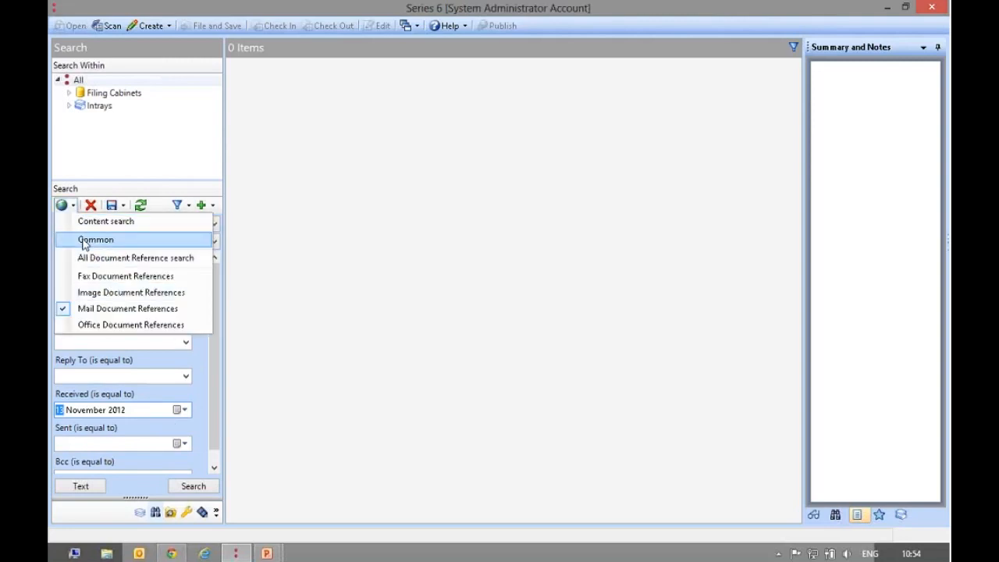
click(97, 222)
click(90, 269)
text(email)
text(manager)
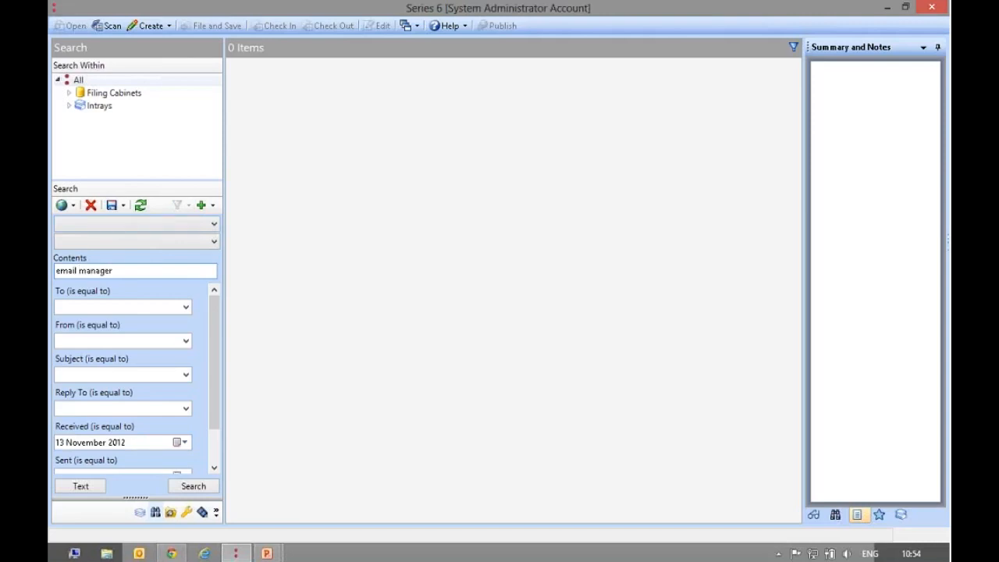
click(195, 488)
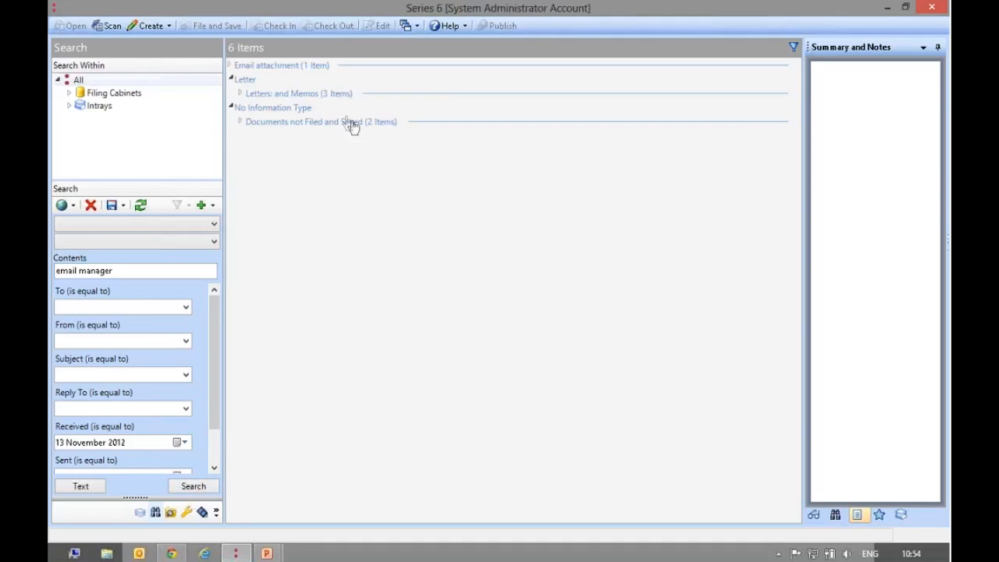
- Expand the Letters and Memos results, open the "Begin" email in context to examine its highlighted hits, and close the viewer
click(335, 94)
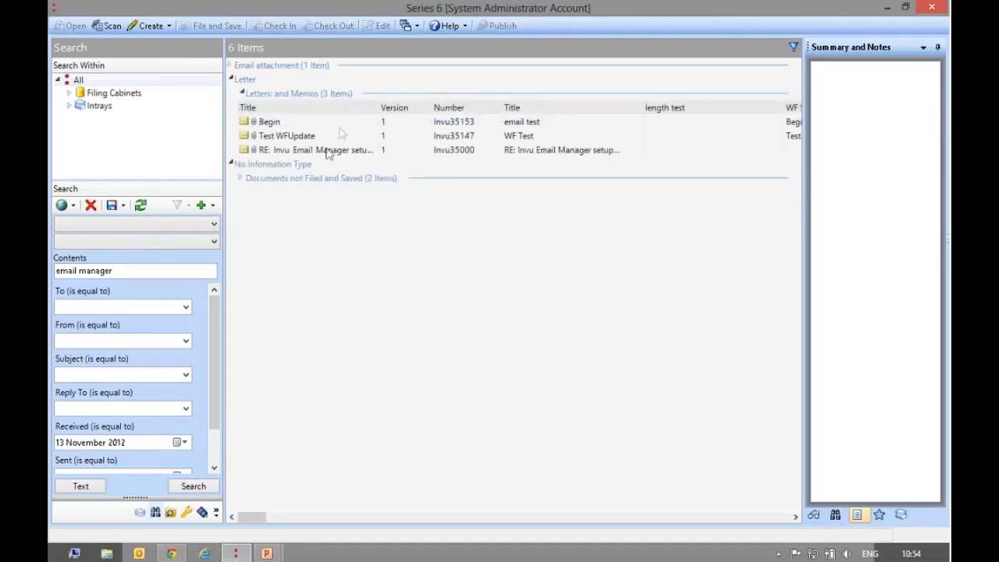
click(340, 126)
right_click(341, 124)
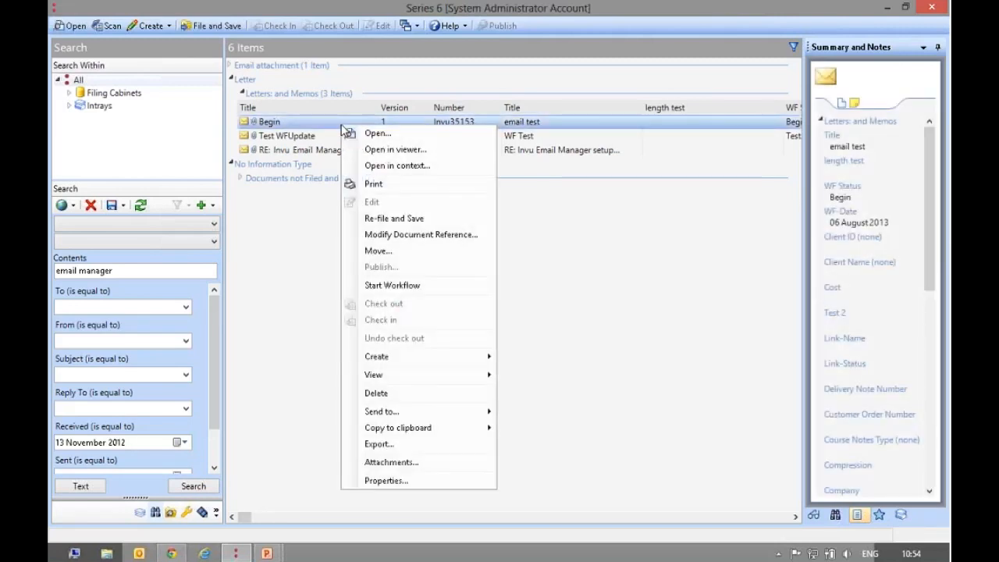
click(420, 165)
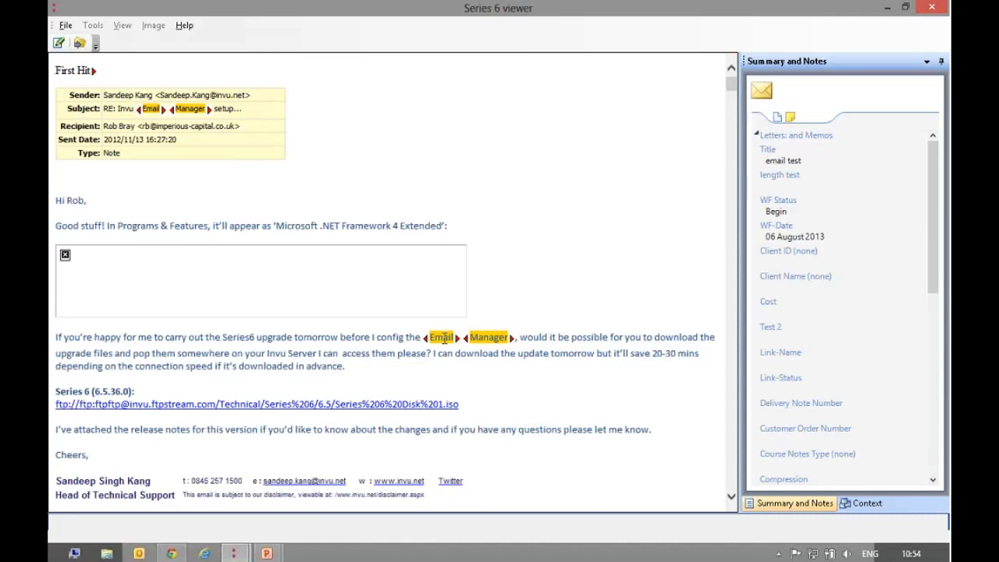
drag(430, 339, 509, 340)
click(502, 359)
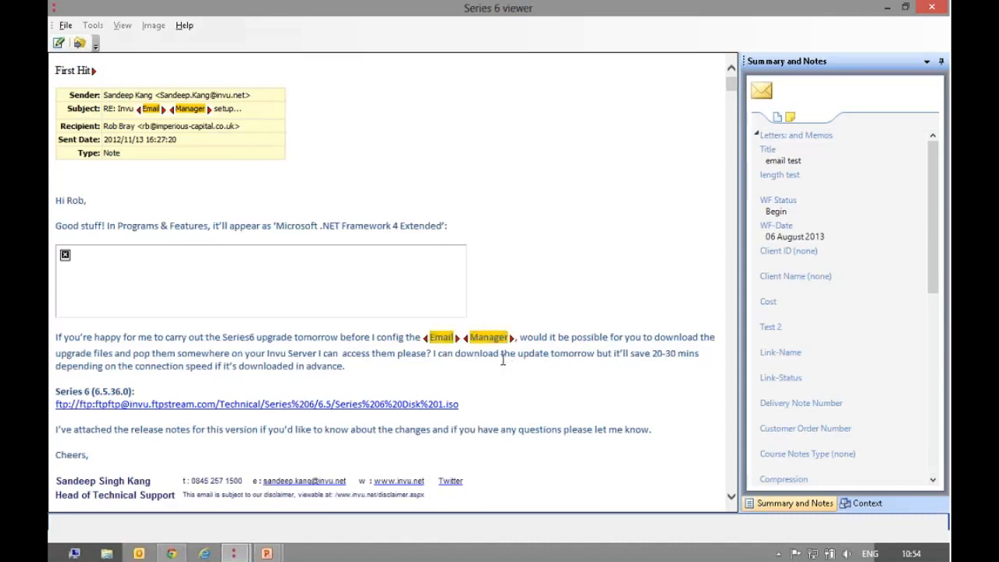
double_click(48, 7)
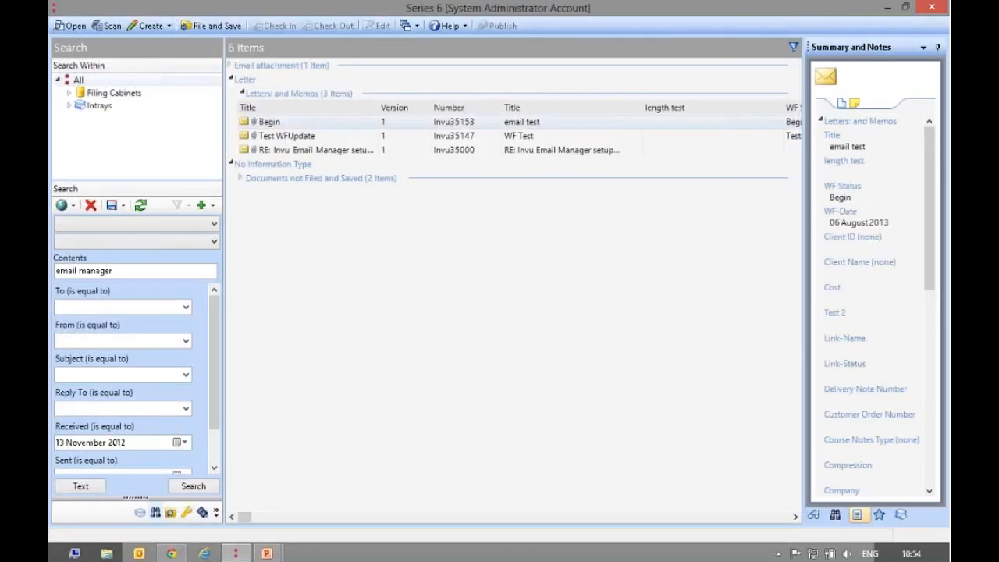
- Change the Received criterion to Between and set its start date to 1 November 2012
click(139, 441)
drag(209, 406, 214, 437)
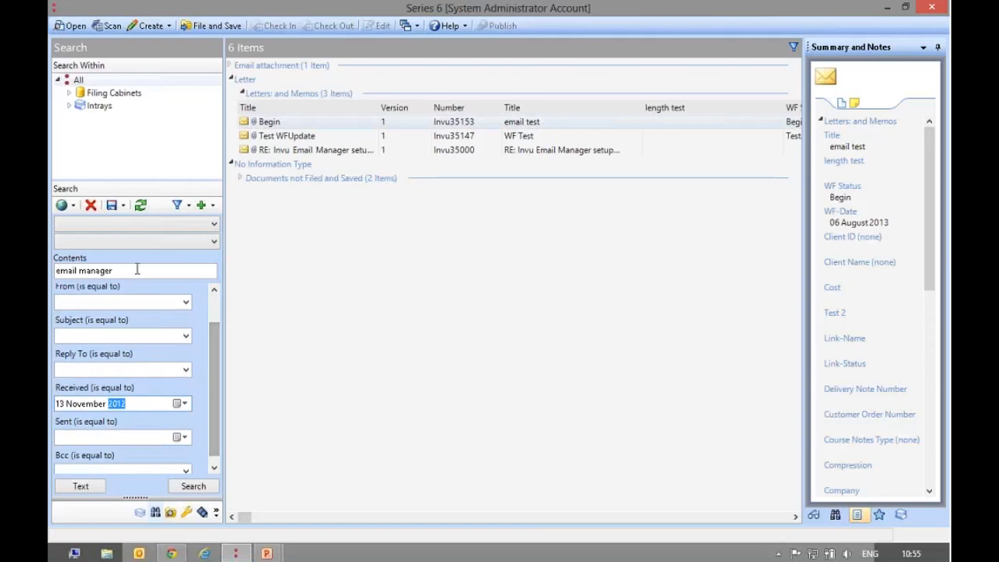
click(190, 206)
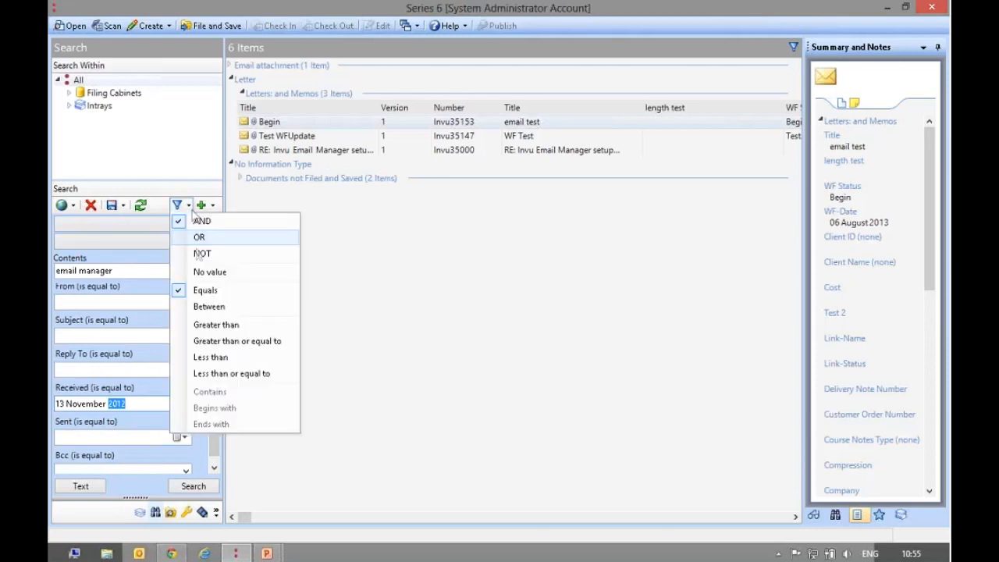
click(211, 307)
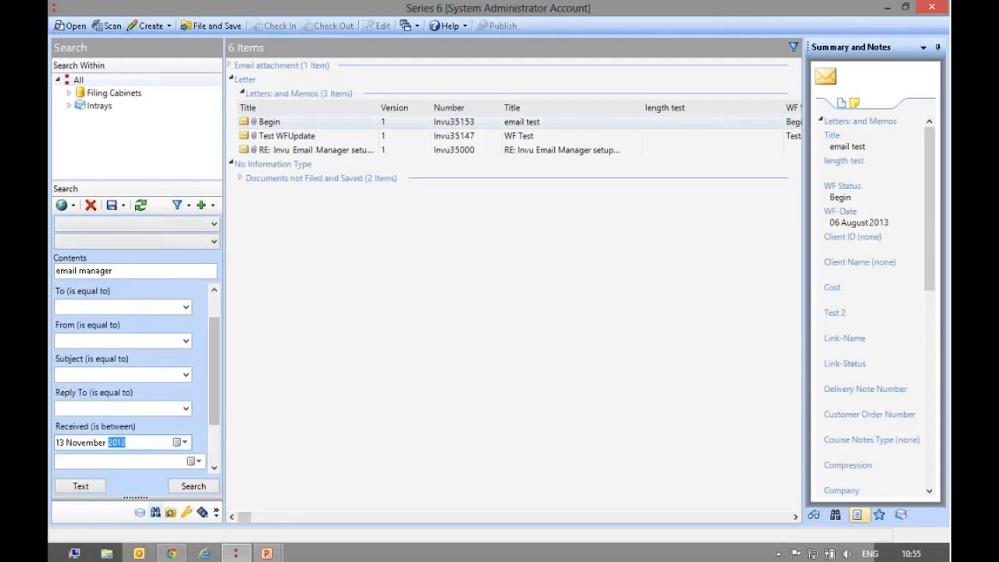
click(181, 442)
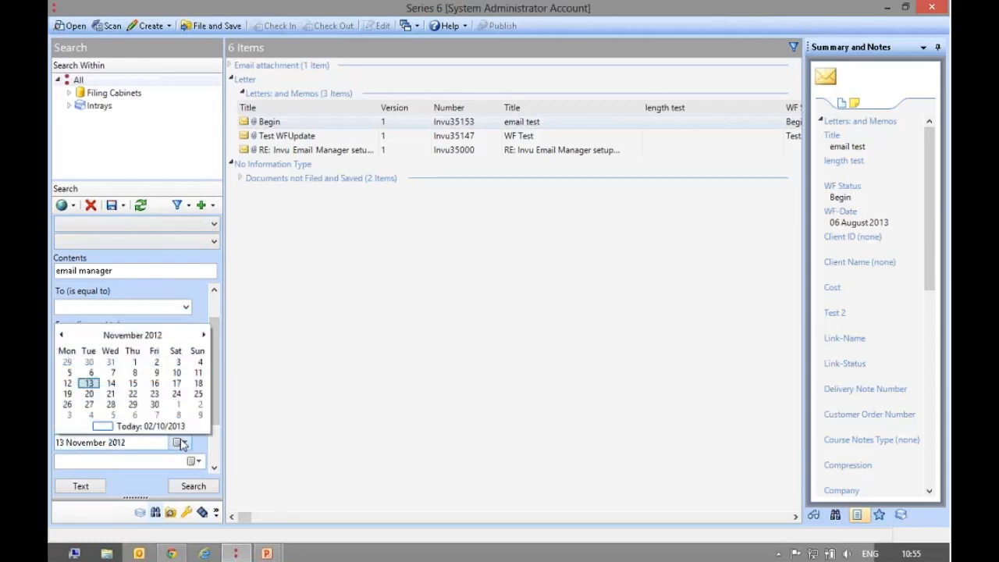
click(145, 336)
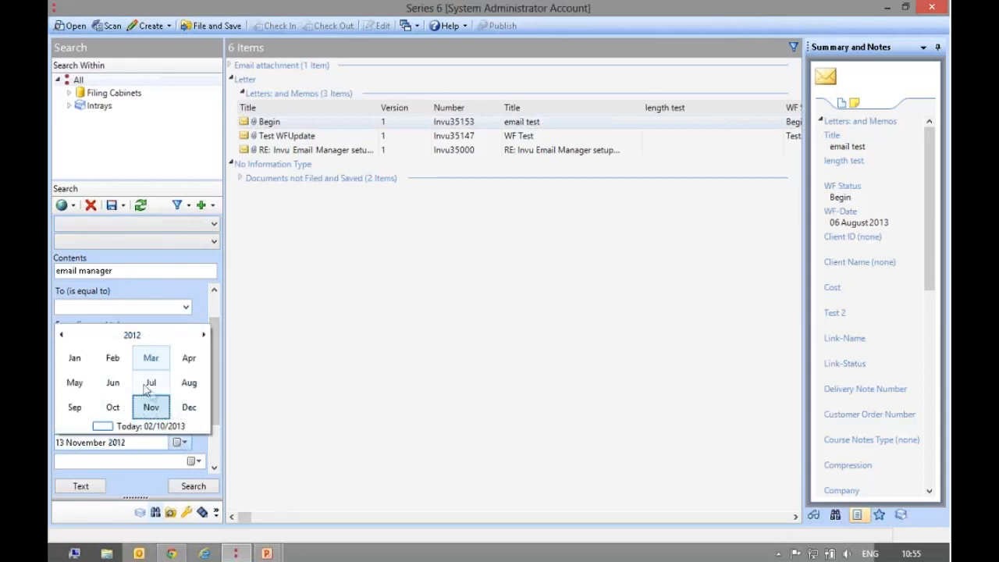
click(132, 336)
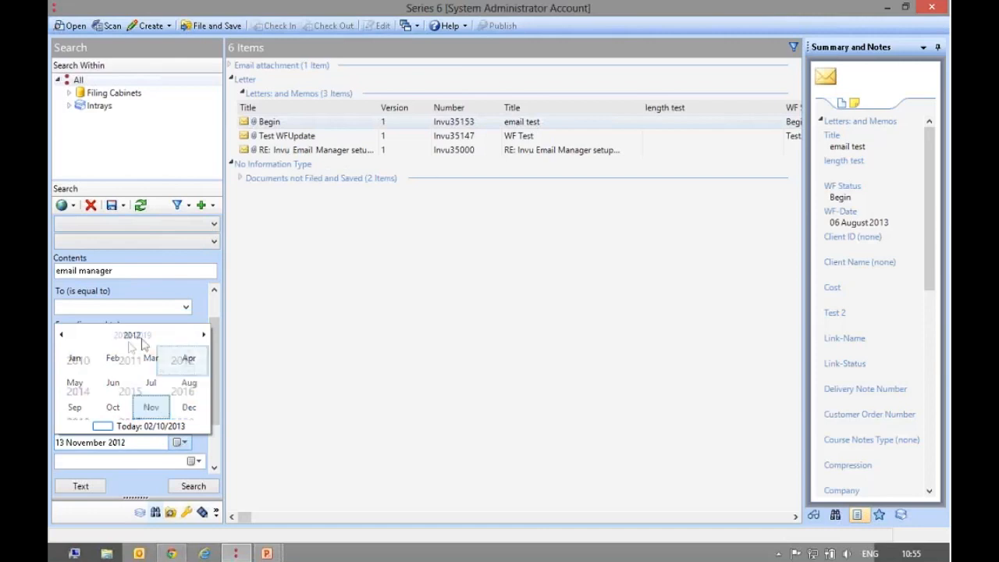
click(188, 358)
click(153, 409)
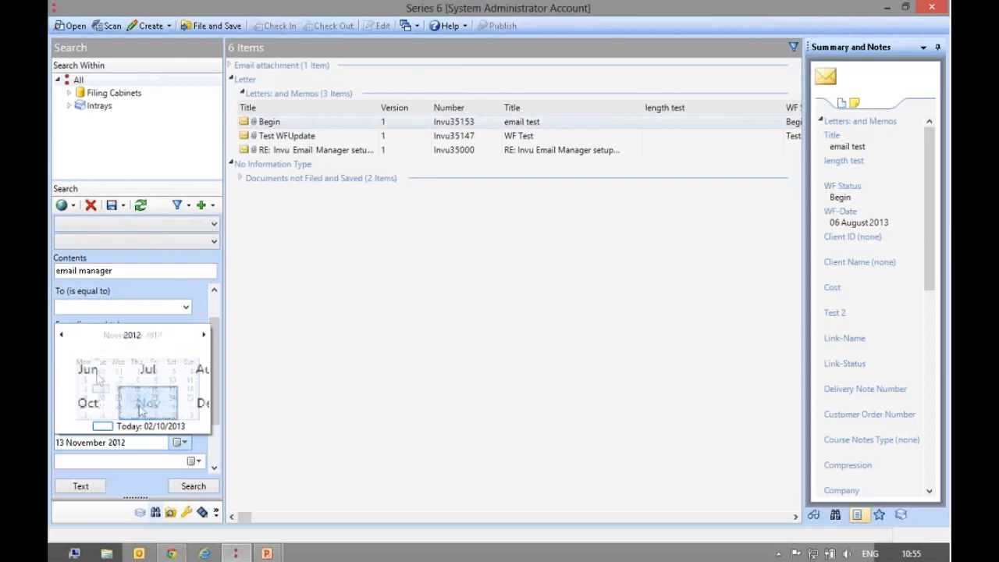
click(133, 364)
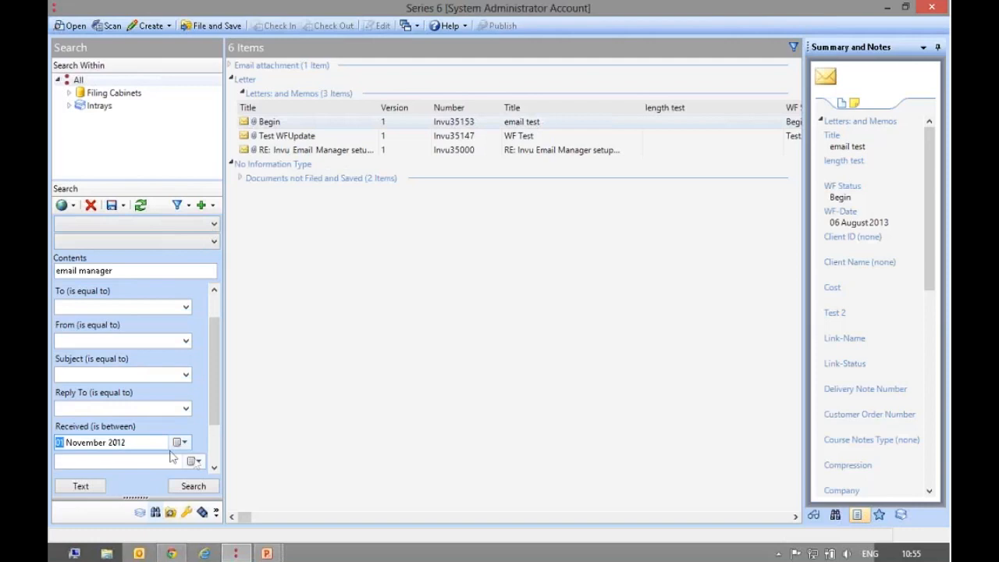
- Set the end date of the Received range to 30 November 2013 and run the search
click(195, 460)
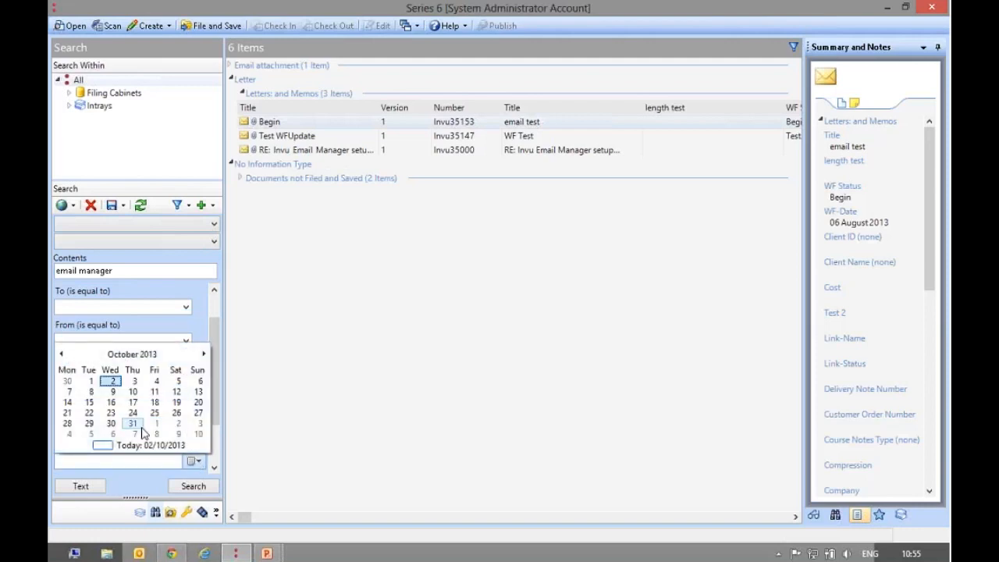
click(152, 355)
click(153, 426)
click(167, 423)
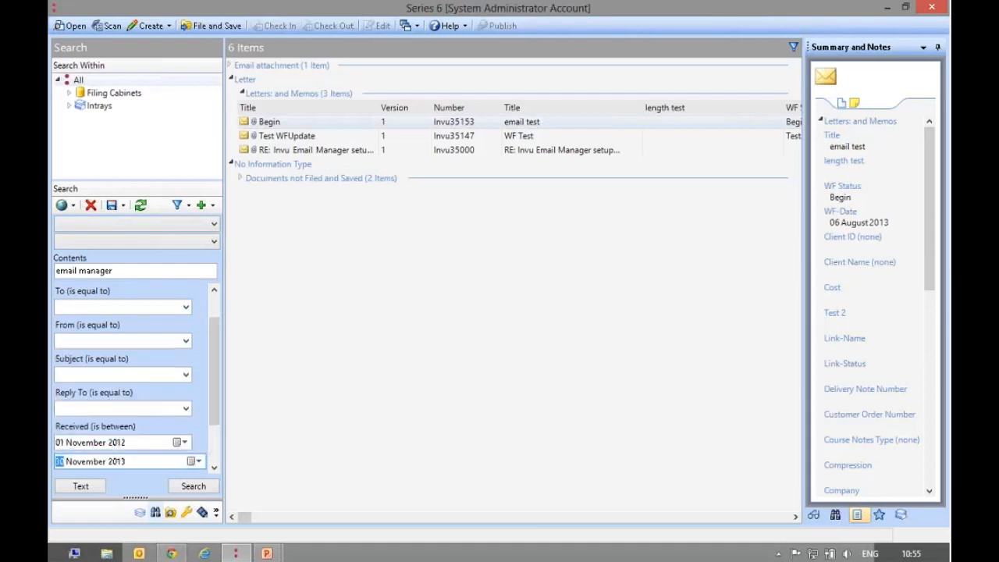
click(193, 486)
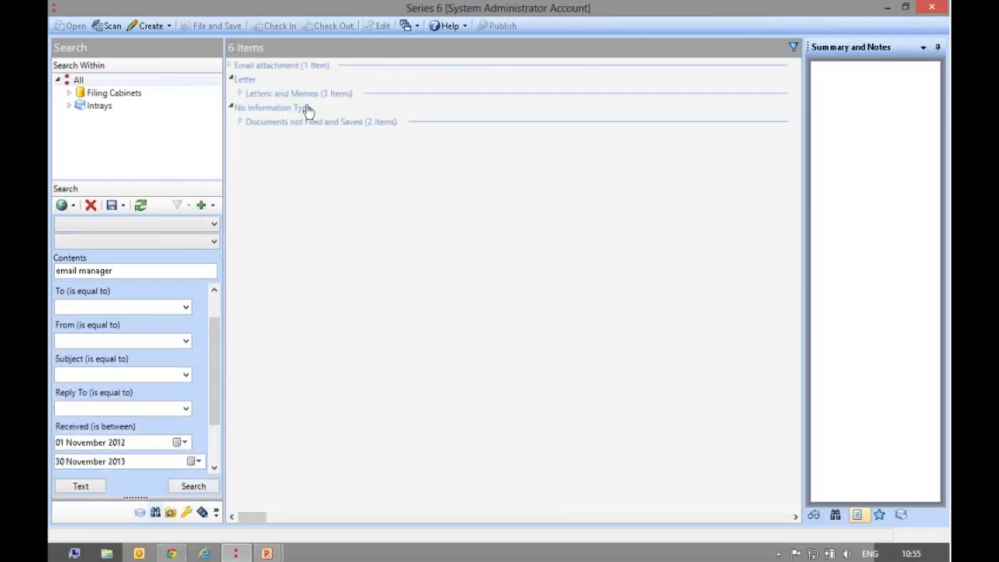
- Set the end date of the Received range to 2 October 2013 and rerun the search
click(192, 461)
click(204, 354)
click(205, 355)
click(205, 354)
click(204, 354)
click(205, 354)
click(61, 354)
click(61, 355)
click(61, 354)
click(61, 354)
click(61, 354)
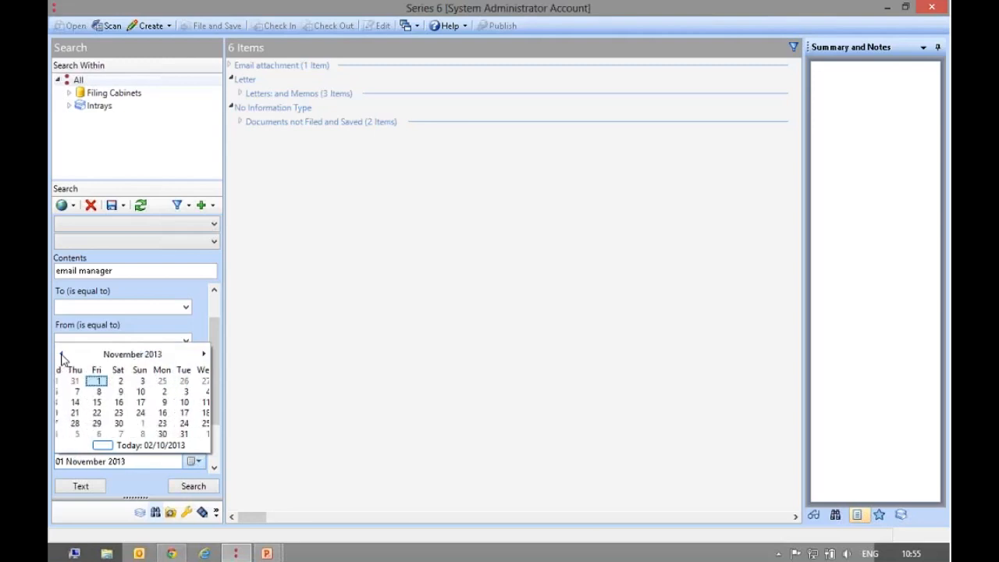
click(61, 354)
click(153, 382)
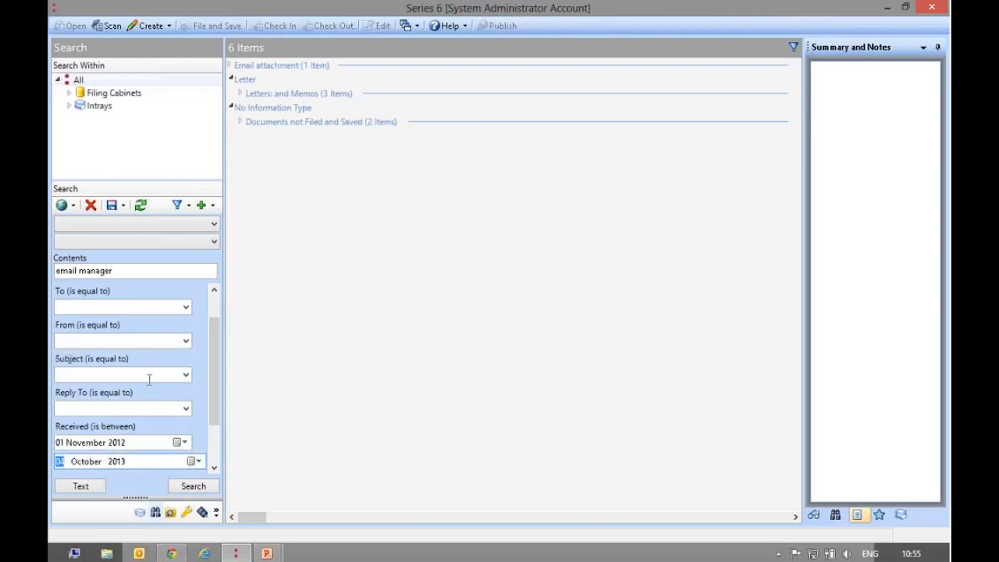
click(197, 462)
click(68, 393)
text(2)
click(189, 484)
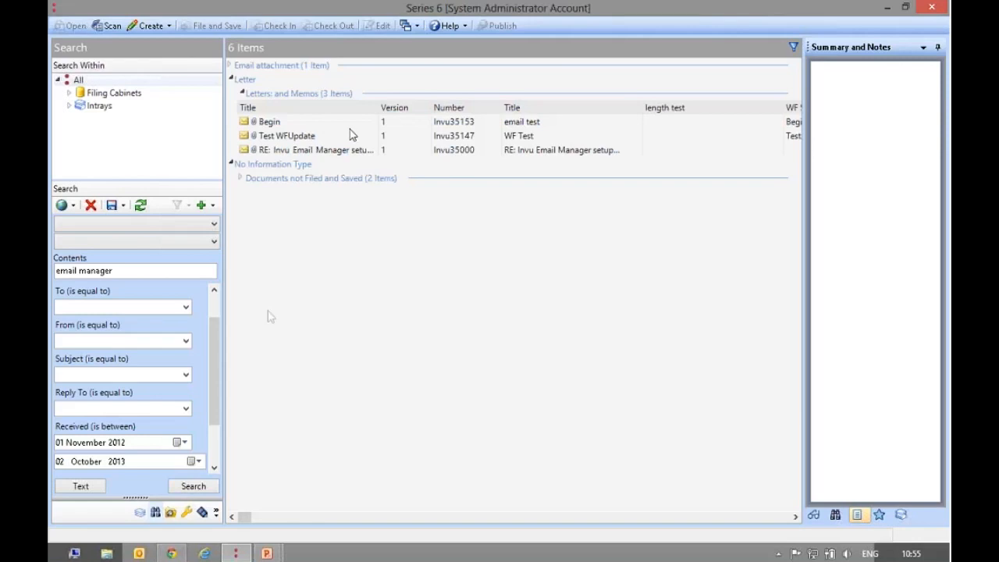
click(184, 442)
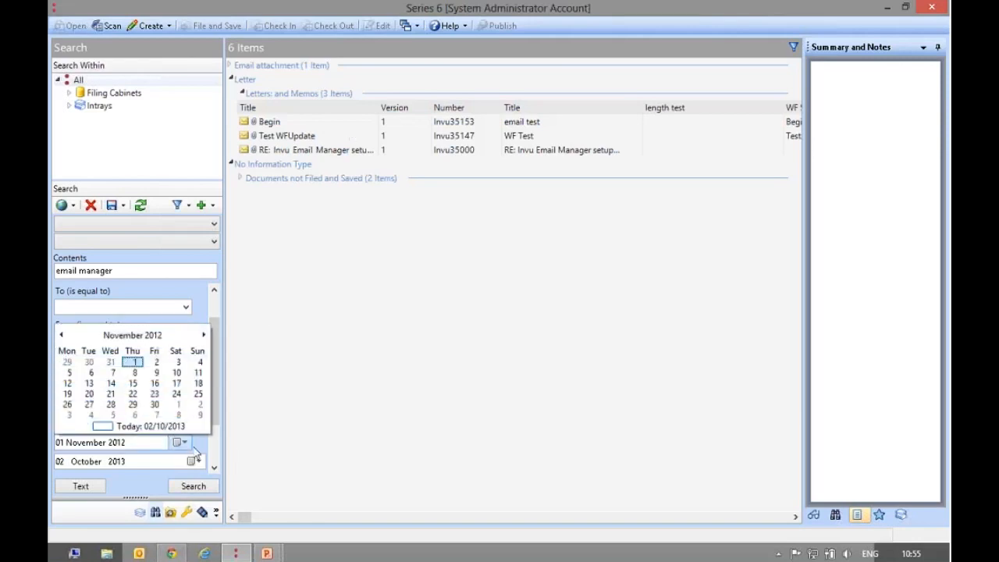
click(199, 451)
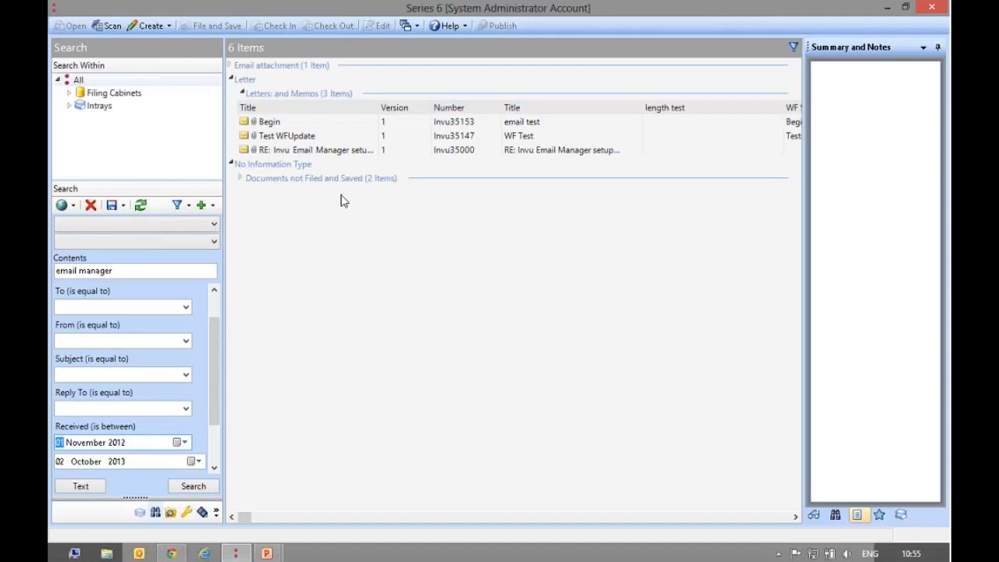
- Clear the mail search criteria and show the Common document fields
click(90, 205)
click(72, 206)
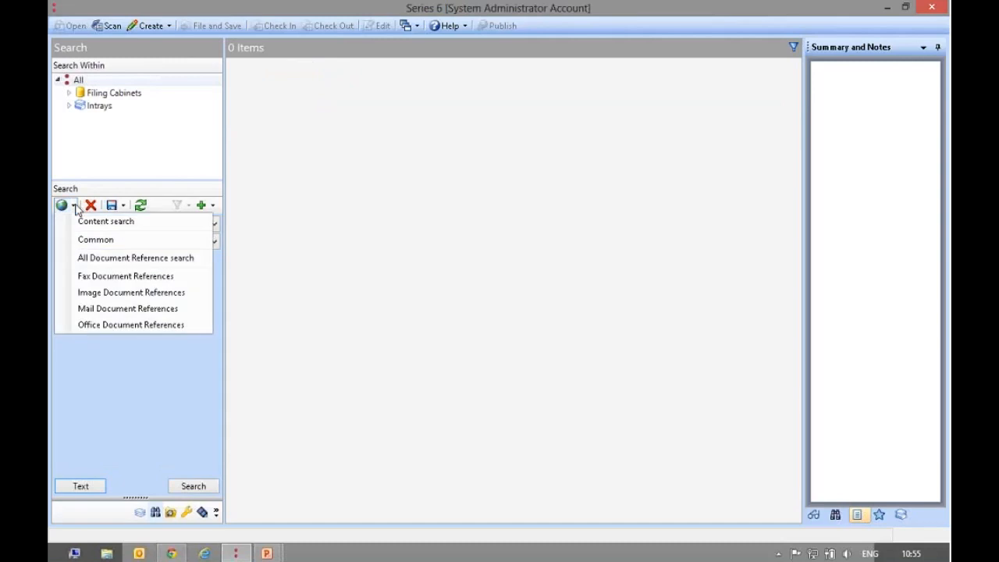
click(117, 245)
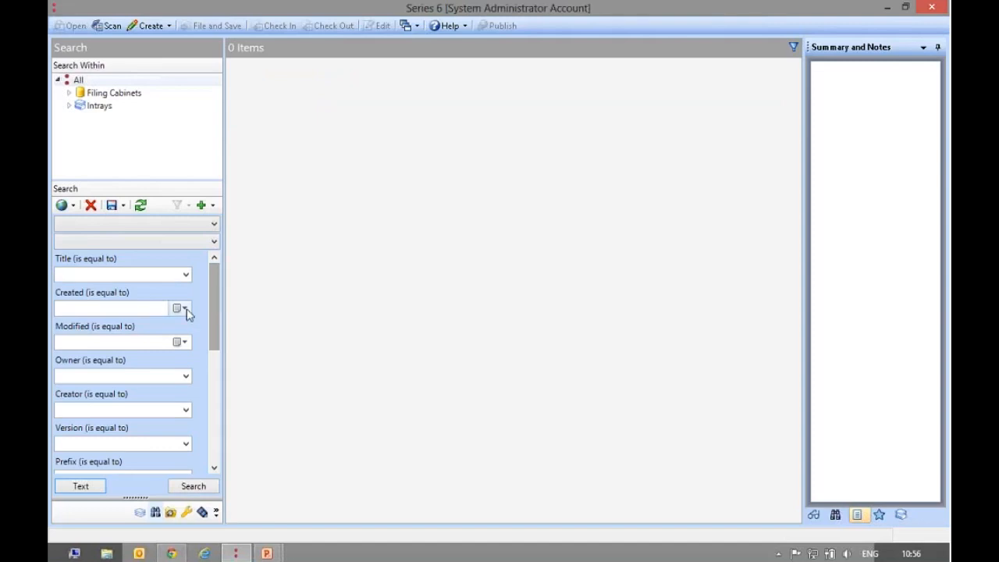
- Examine the Common search fields, including the choices for Modified, Creator and Number
click(186, 342)
click(186, 342)
drag(217, 347, 216, 388)
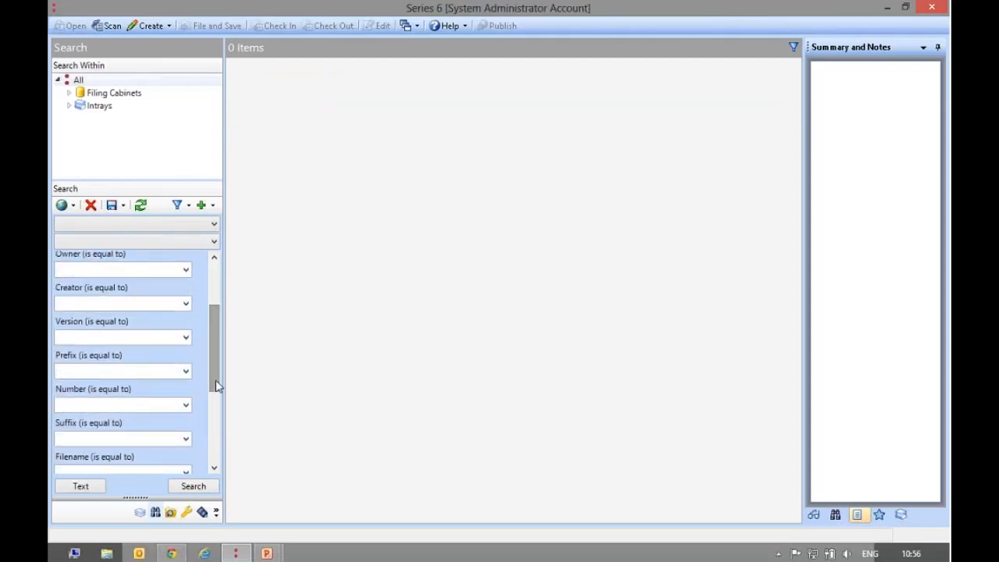
click(186, 304)
click(186, 303)
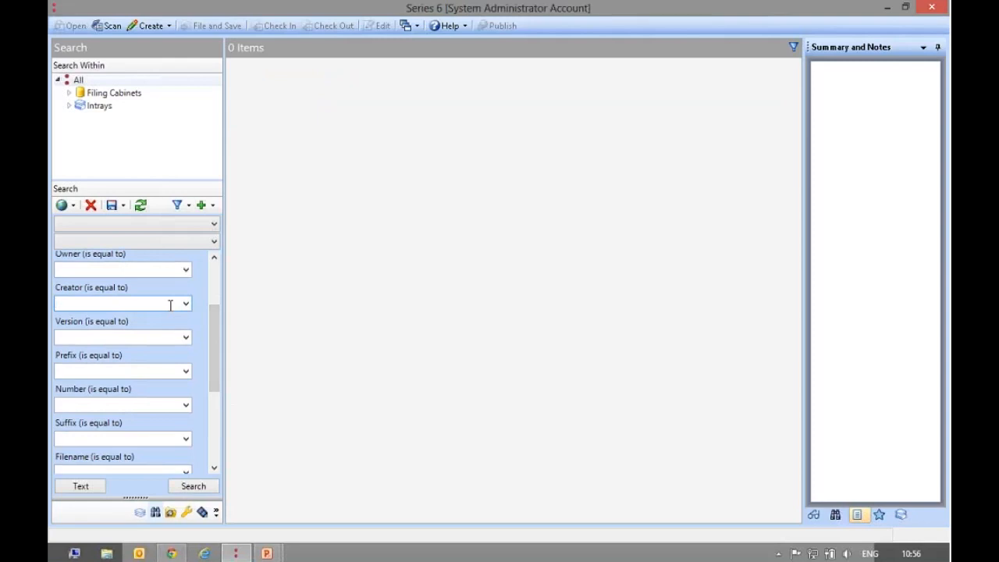
scroll(216, 340, down, 1)
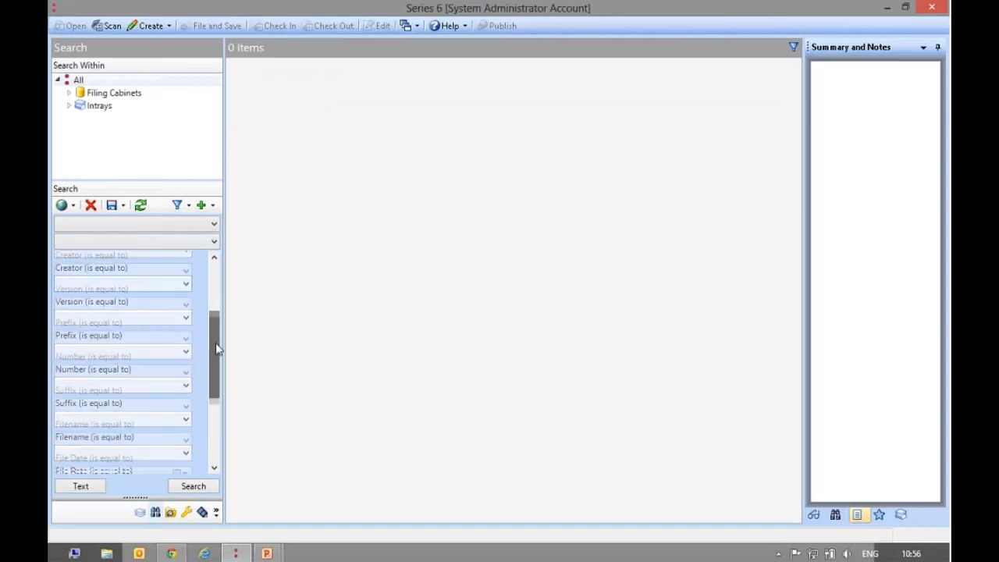
click(184, 372)
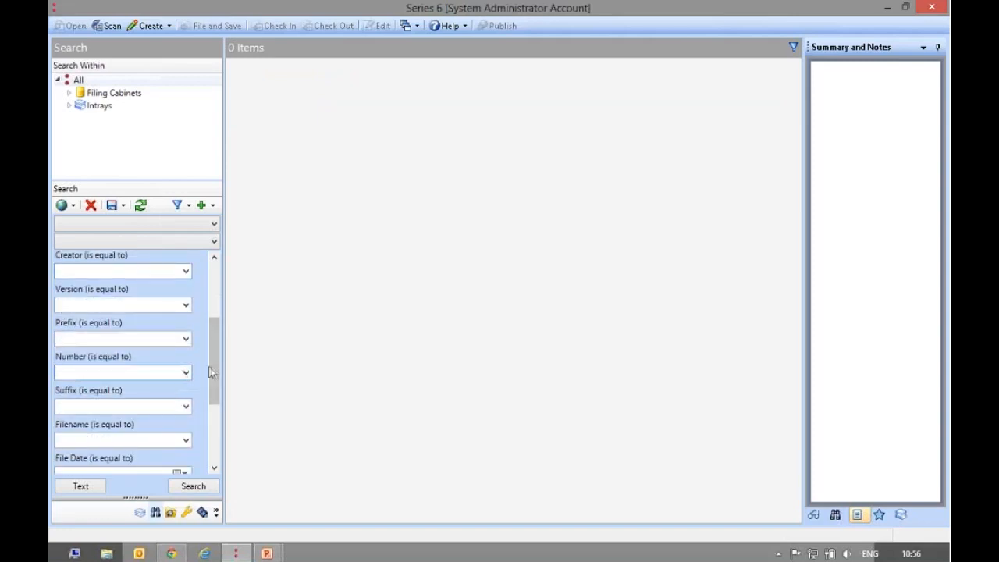
- Change the Filename criterion to Contains and enter "test" as its value
drag(212, 367, 210, 406)
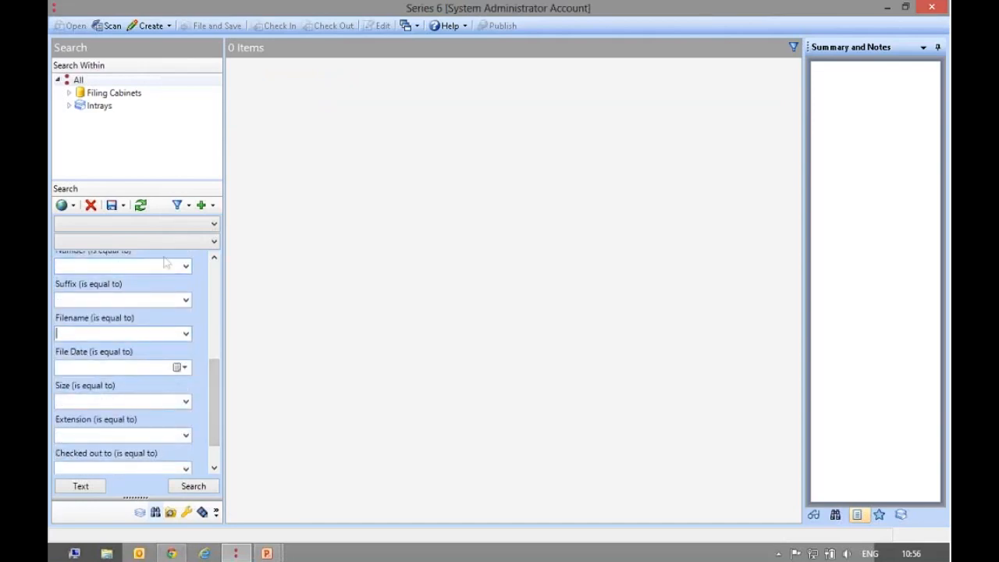
click(188, 205)
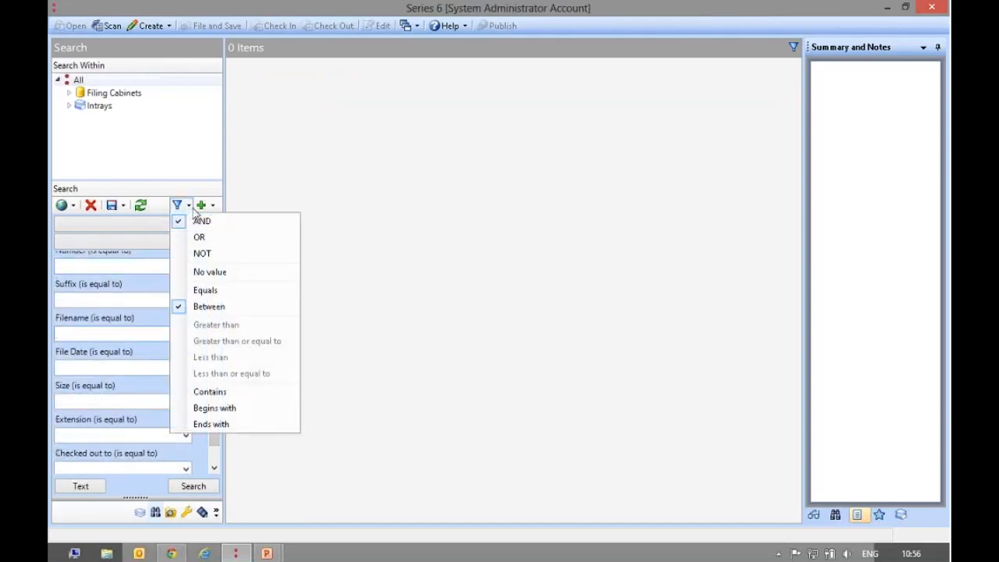
click(229, 391)
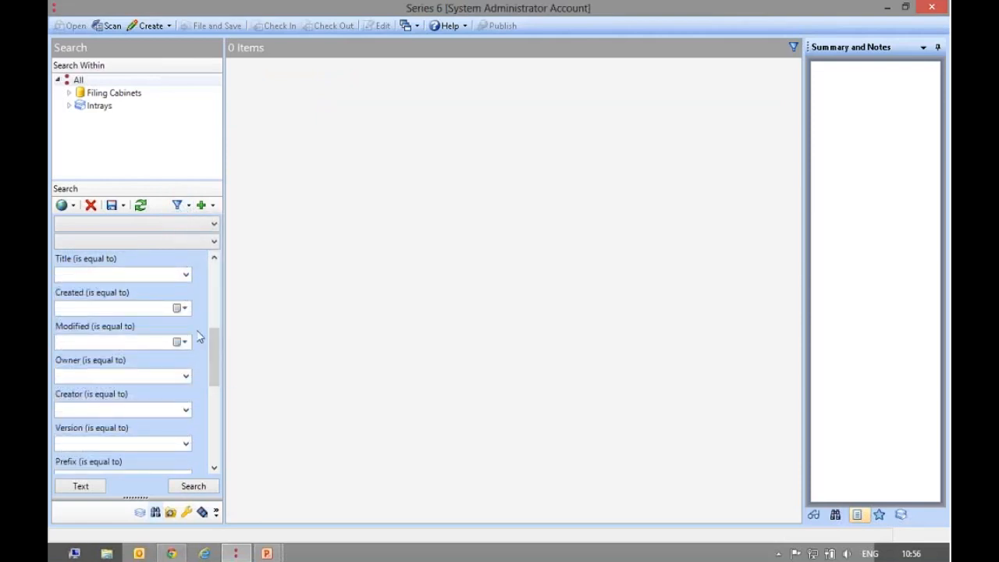
drag(213, 357, 216, 408)
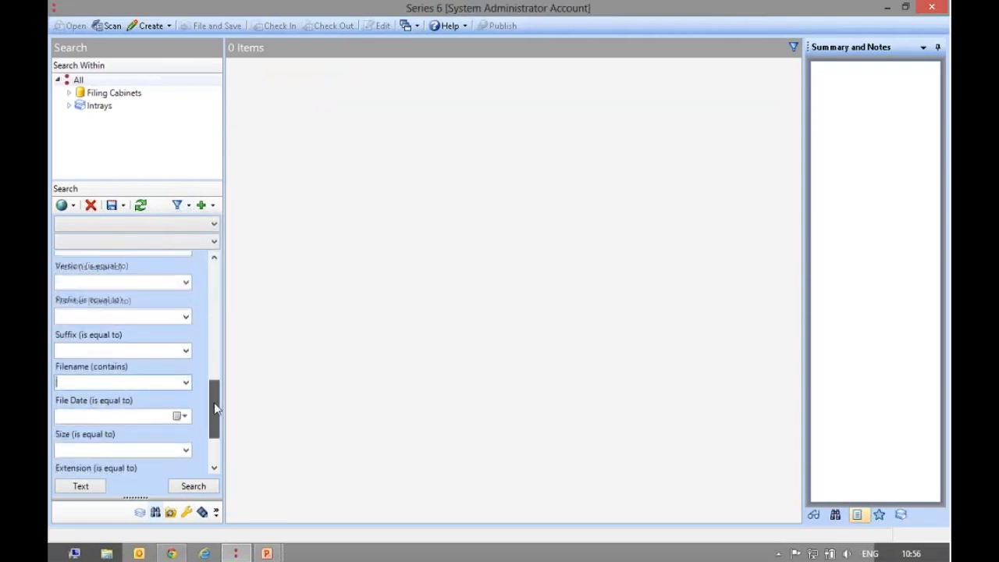
click(160, 381)
text(test)
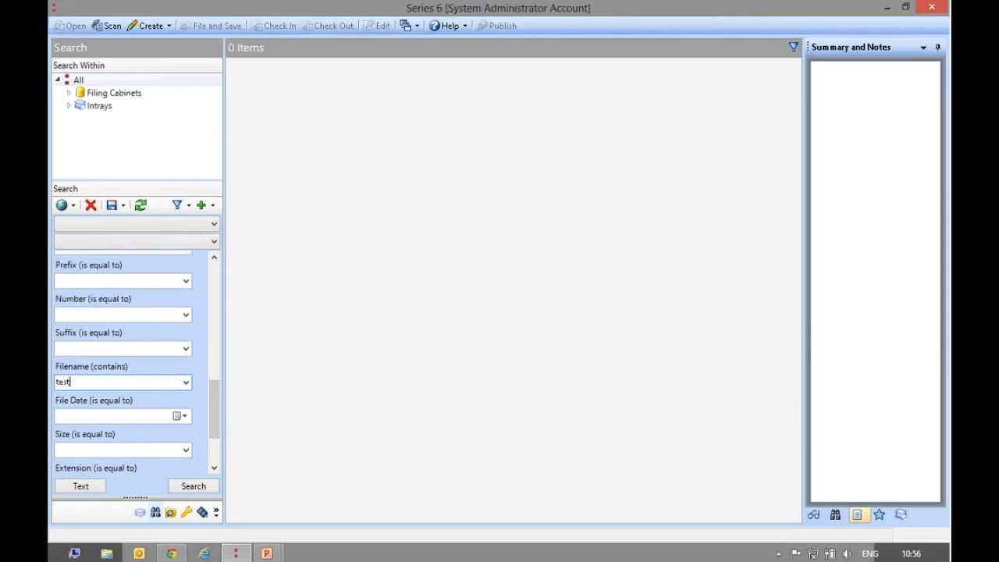
- Run the Filename search and expand the Letters: and Memos group in the results
click(197, 486)
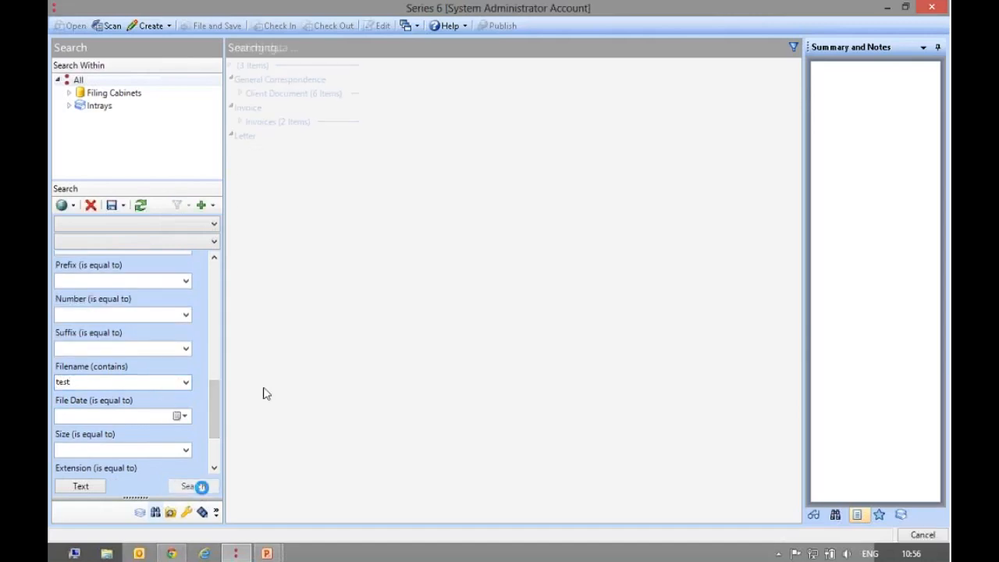
click(367, 192)
click(367, 178)
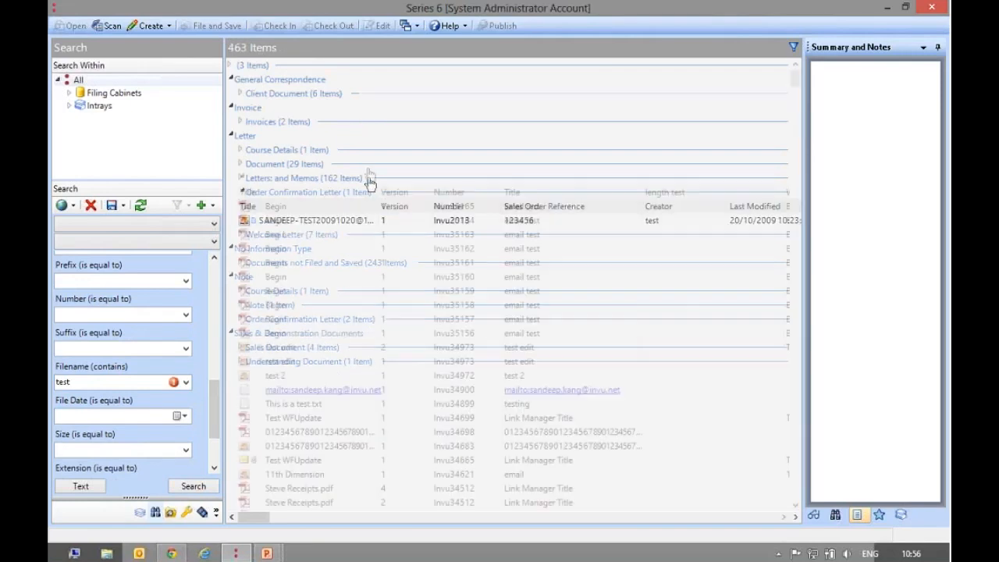
- Replace the Filename criterion's value with a person's first name and rerun the search
double_click(102, 382)
text(sandeep)
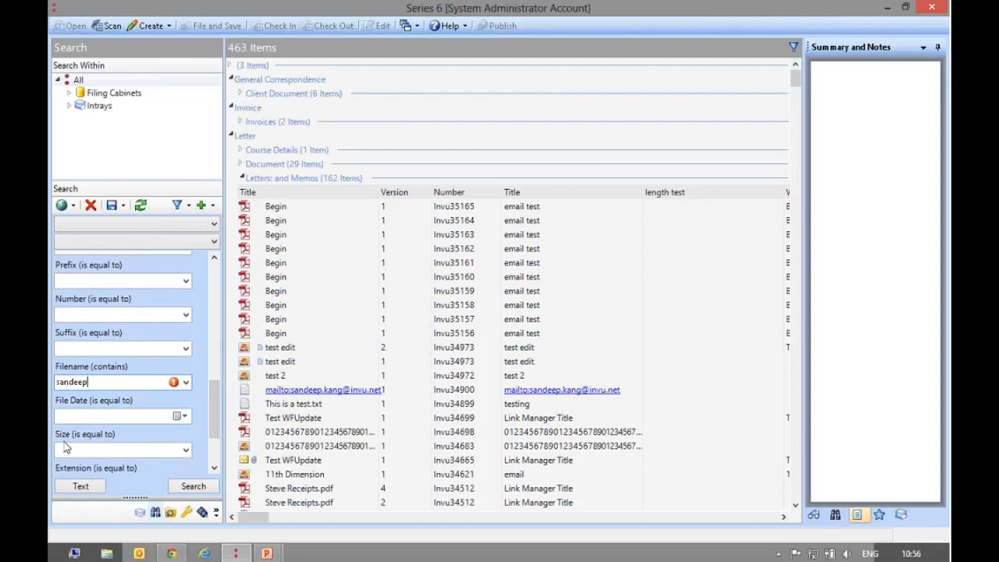
click(198, 486)
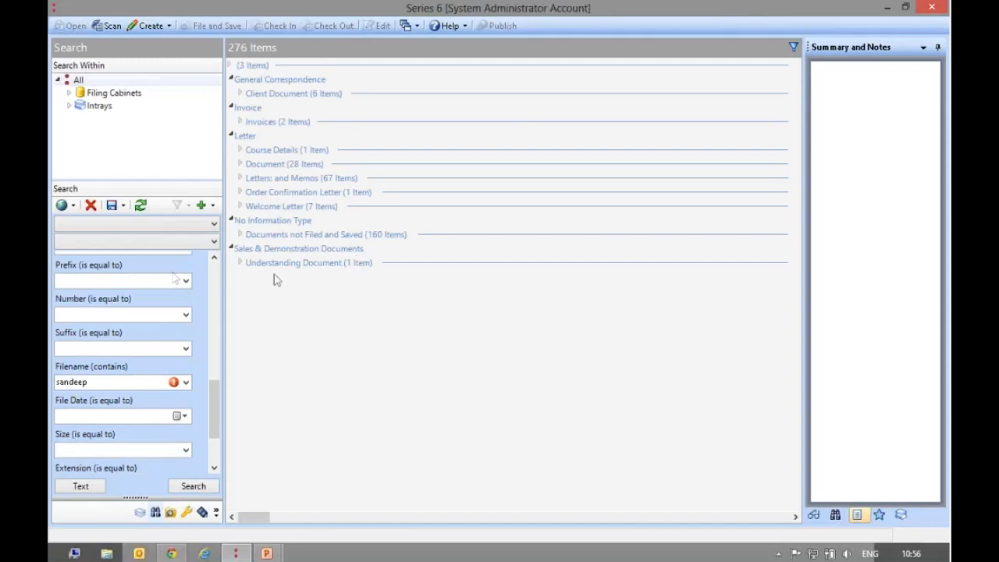
- Clear the Filename criterion, switch to the text search, and check the Information Type and Since filter choices
click(90, 204)
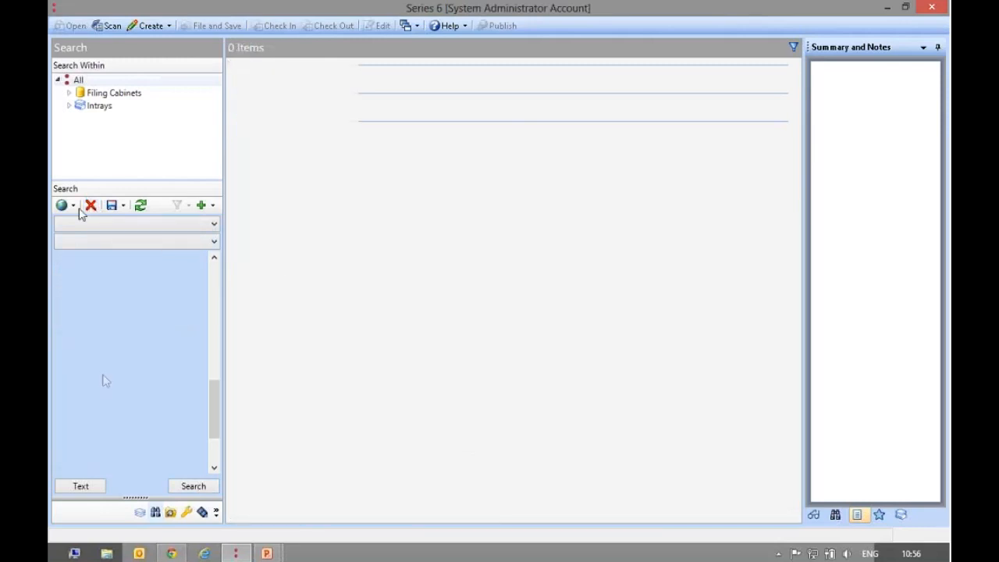
click(99, 489)
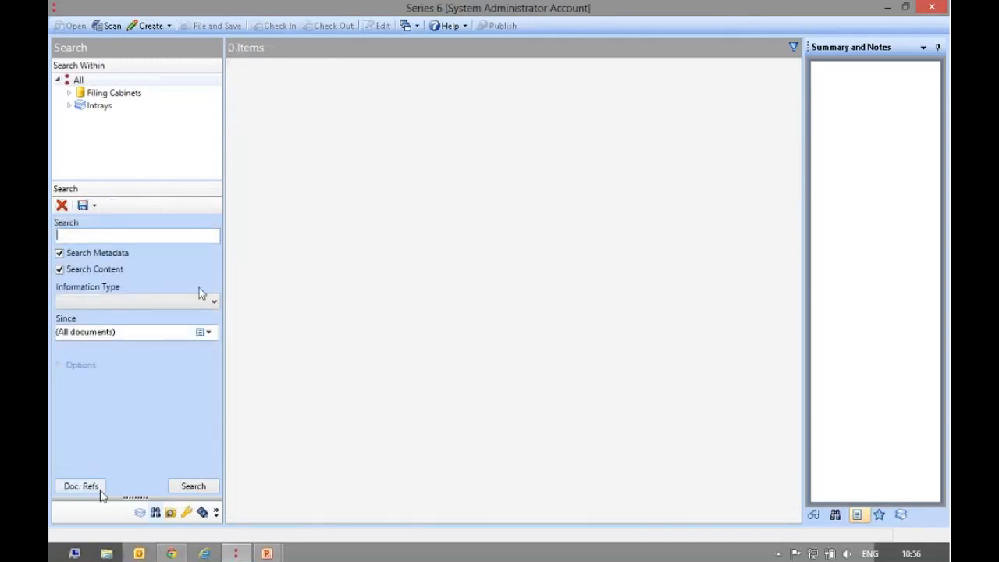
click(133, 304)
click(135, 305)
click(207, 334)
click(207, 334)
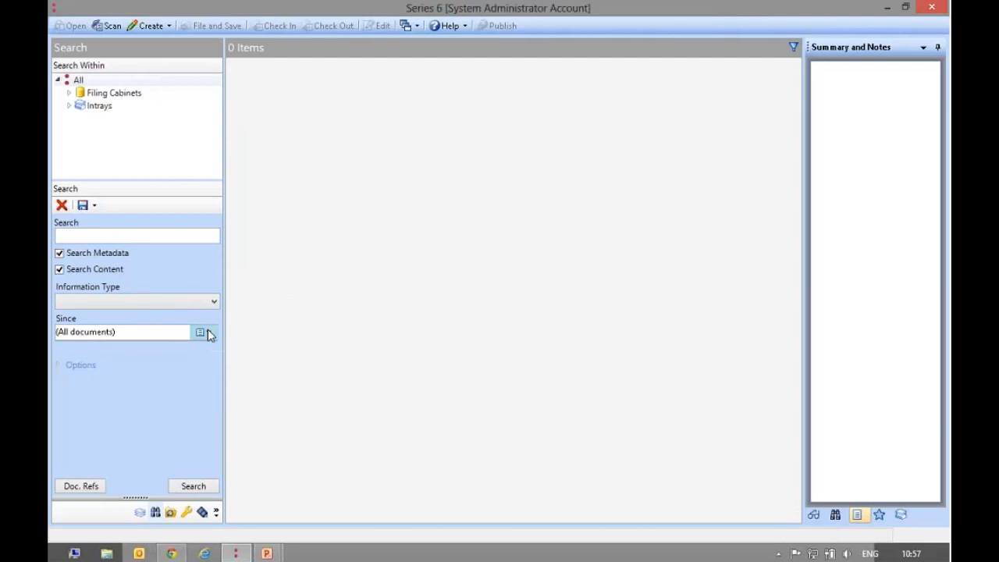
- Show the users and external members in Administration and open the System Administrator Account's member details
click(186, 511)
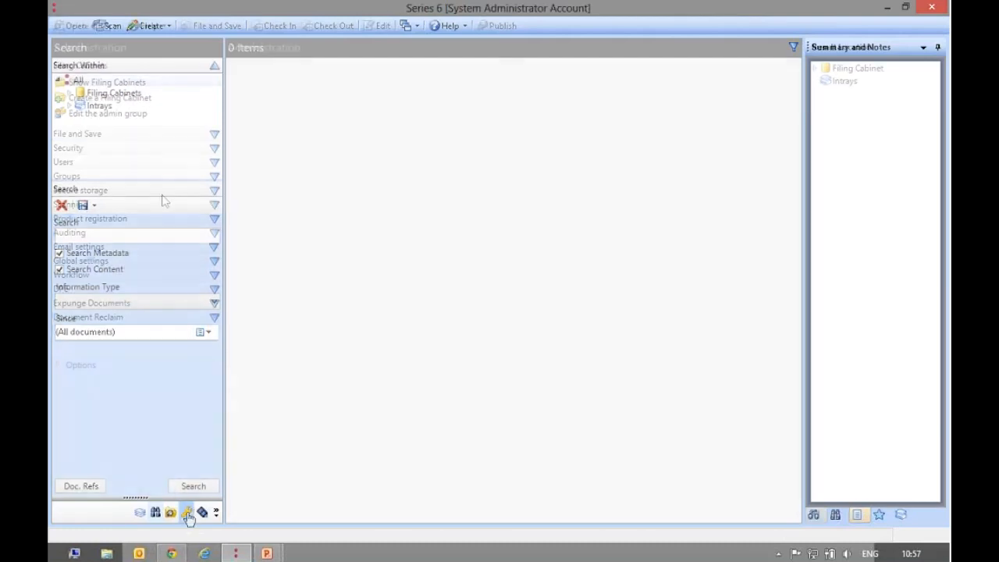
click(111, 161)
click(107, 179)
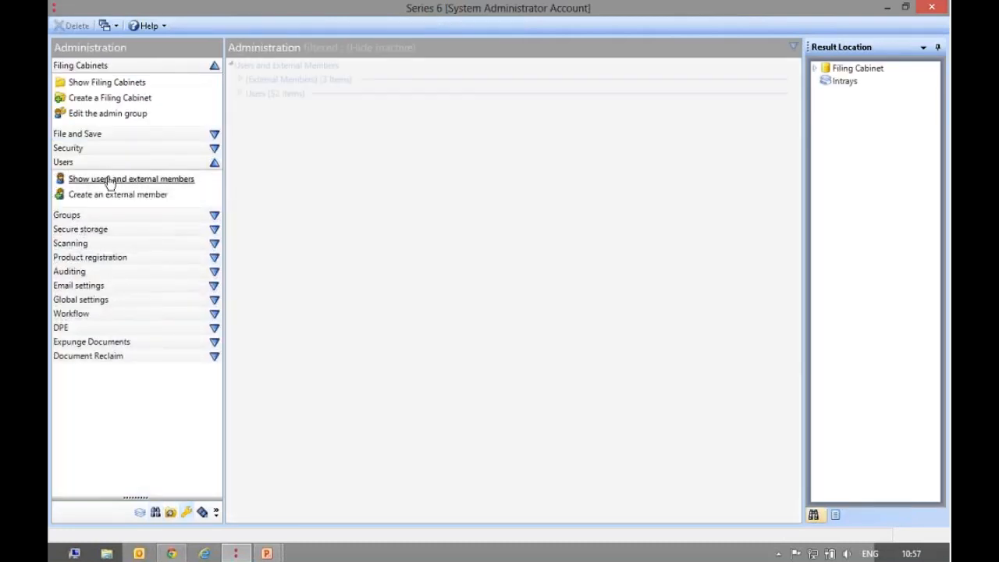
click(337, 95)
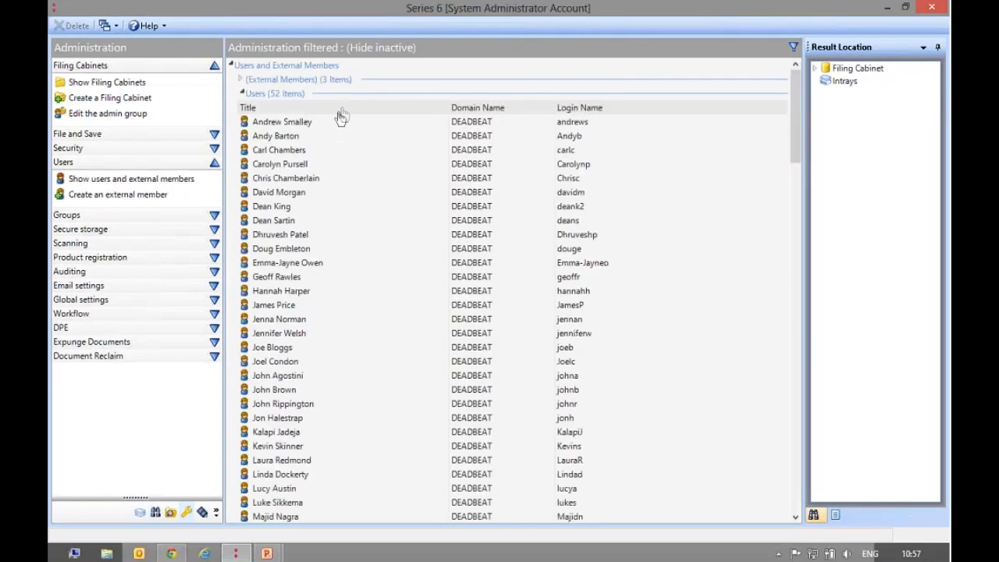
click(343, 110)
double_click(336, 205)
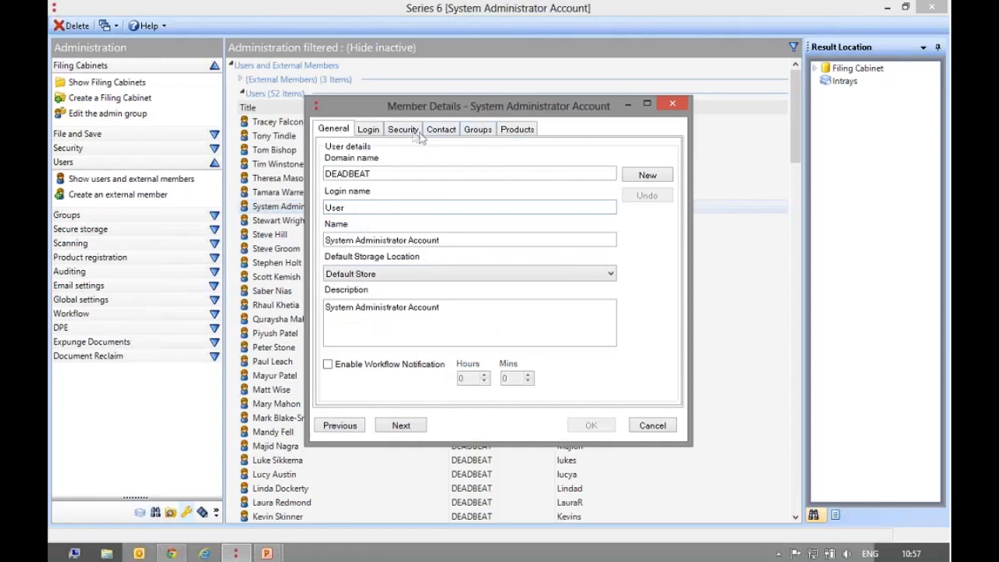
- Examine the account's Searching privileges, including the search filter, Information Type and Document Age options, and close the member details unchanged
click(414, 130)
click(665, 163)
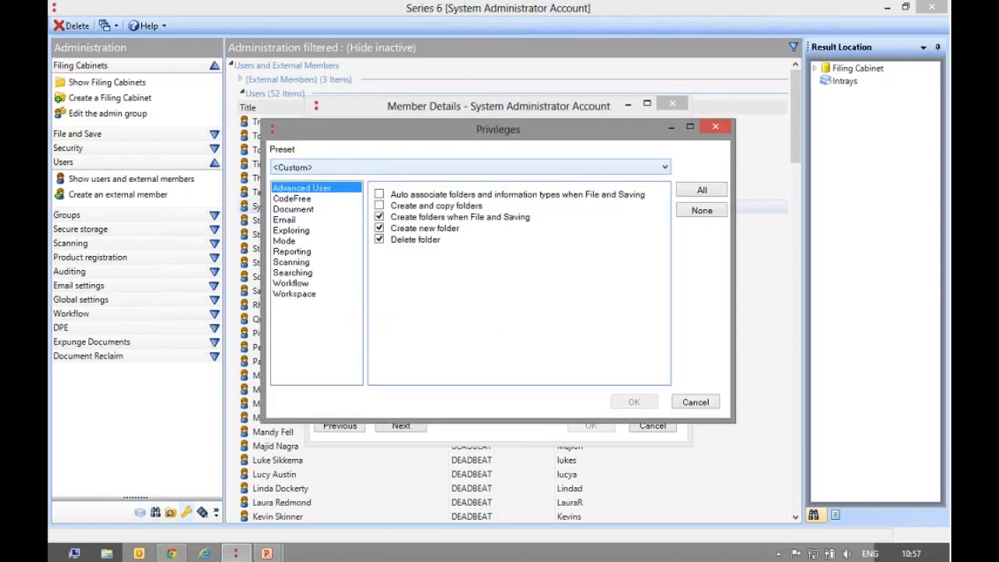
click(293, 272)
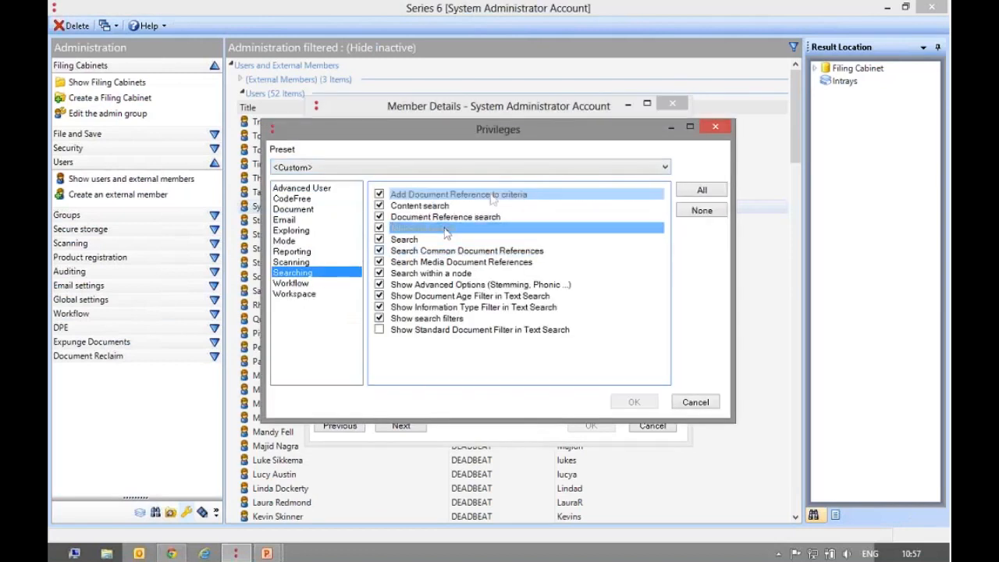
click(431, 318)
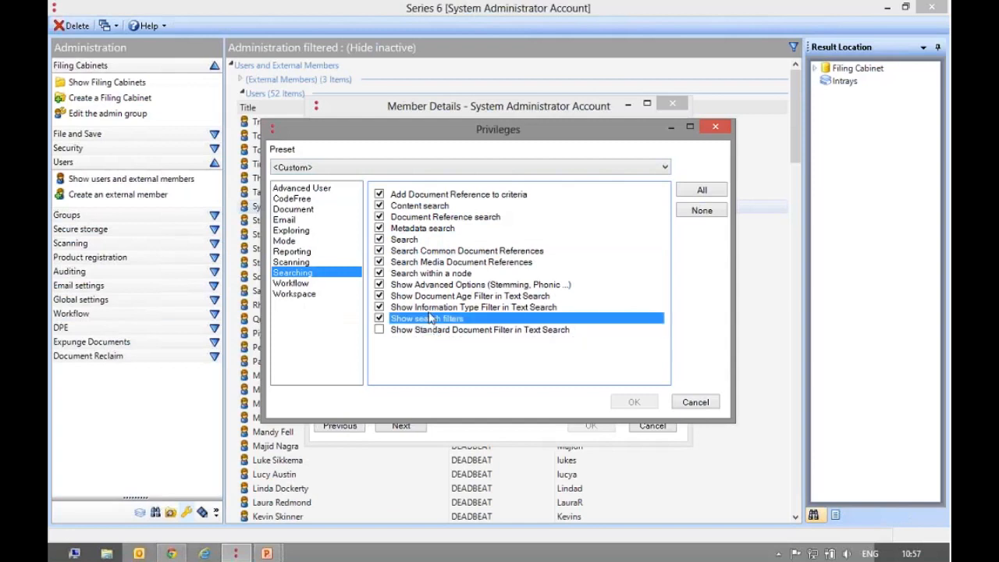
click(432, 311)
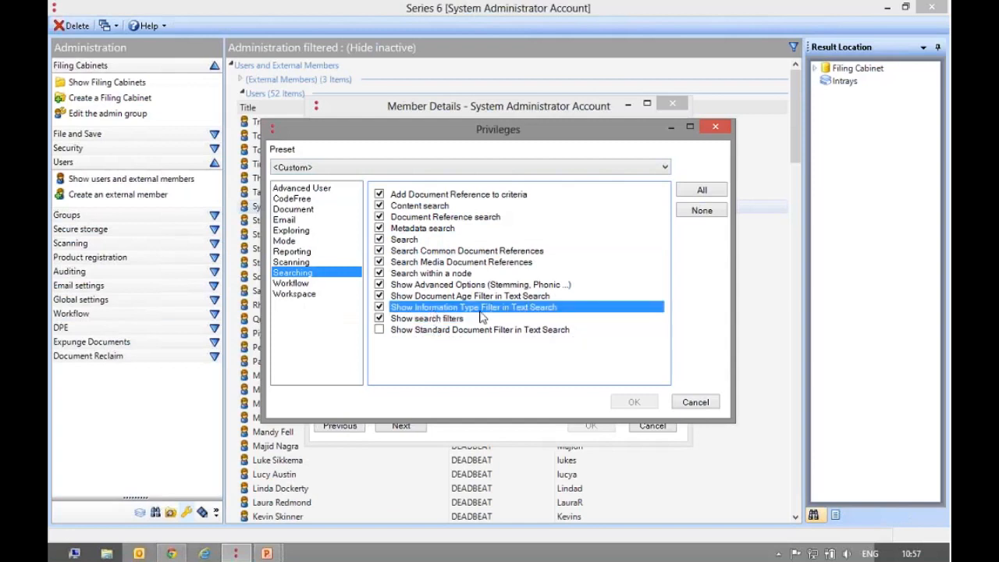
click(449, 297)
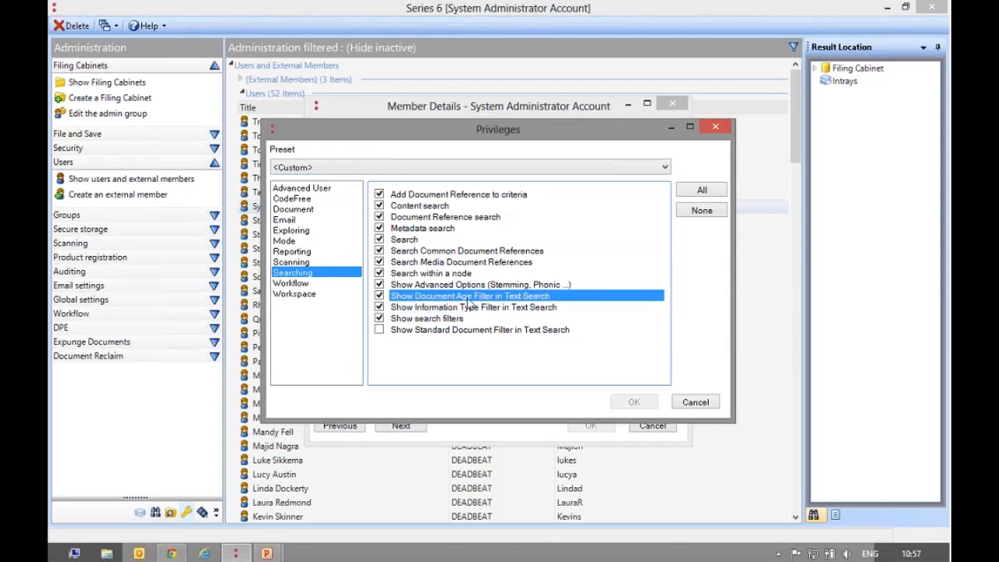
click(709, 405)
click(664, 423)
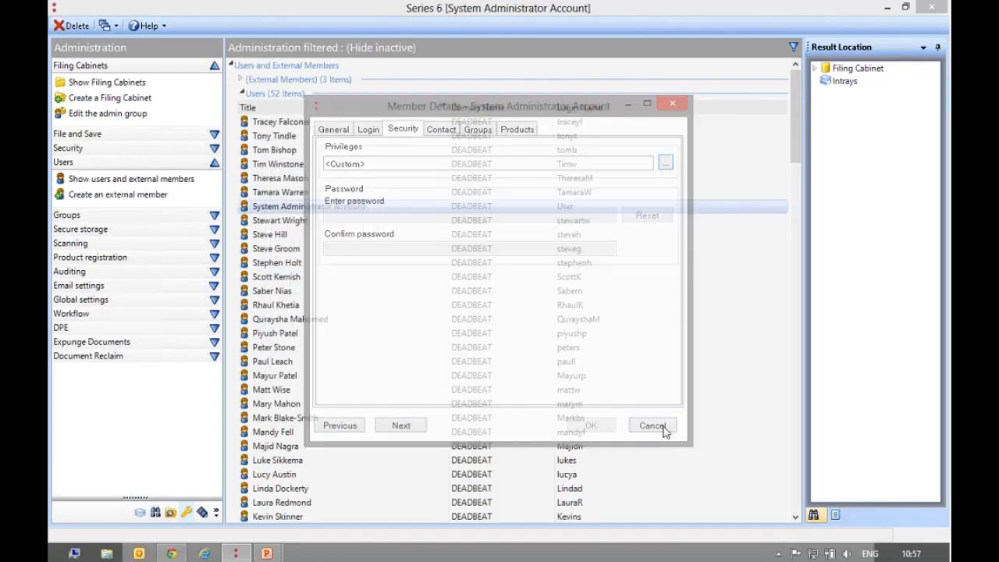
- Return to the text search and set Information Type to Invoice and Since to Last month
click(155, 512)
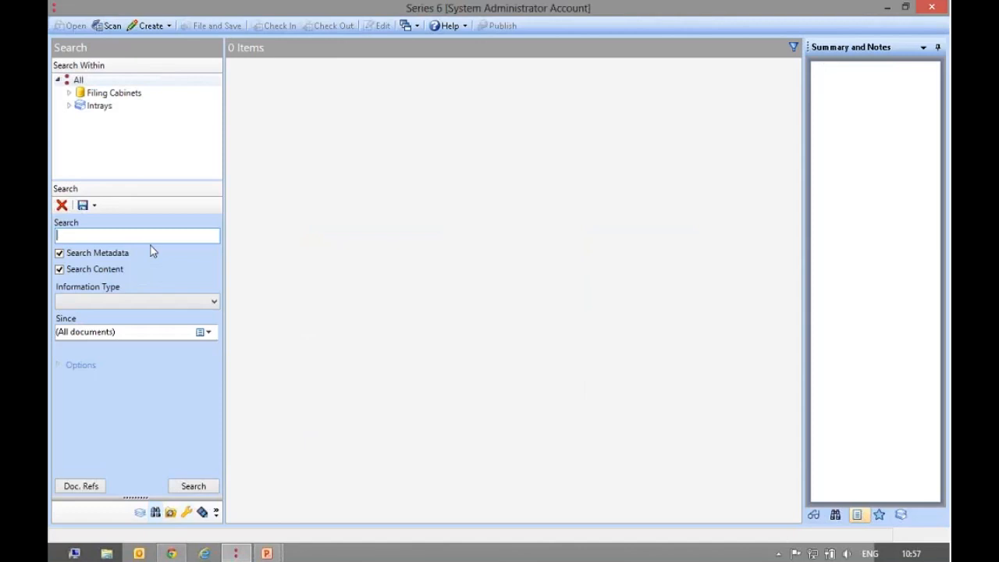
click(211, 302)
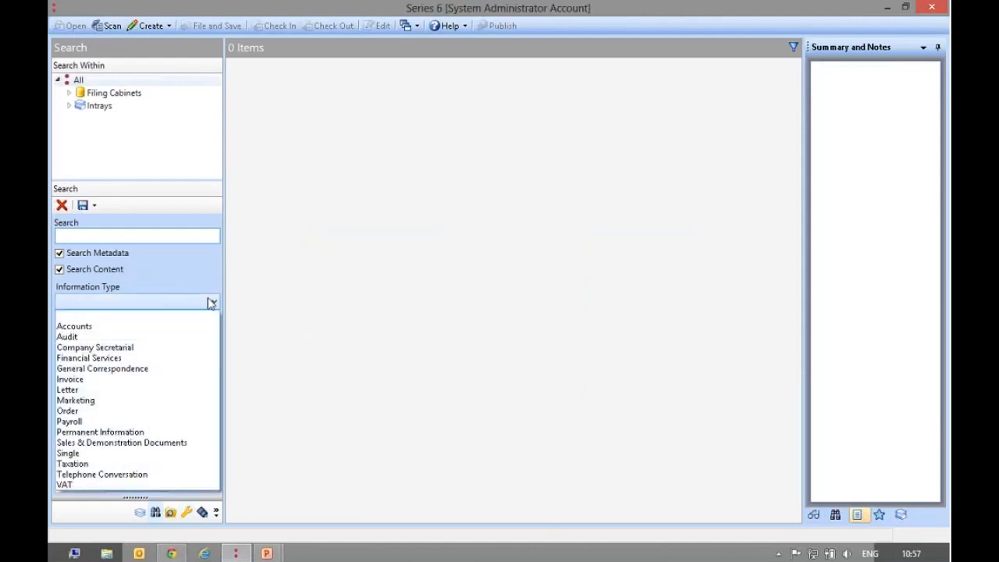
click(167, 379)
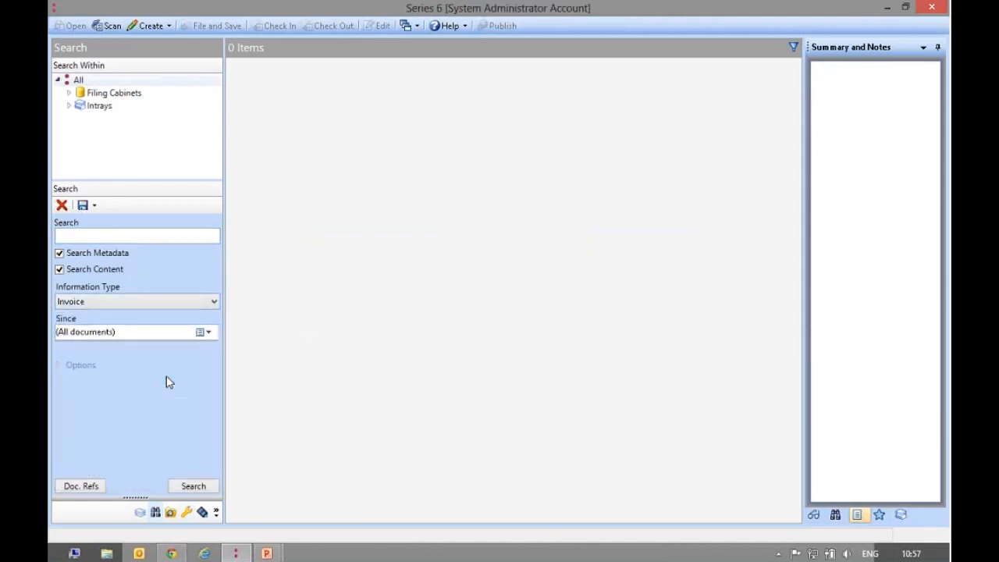
click(207, 332)
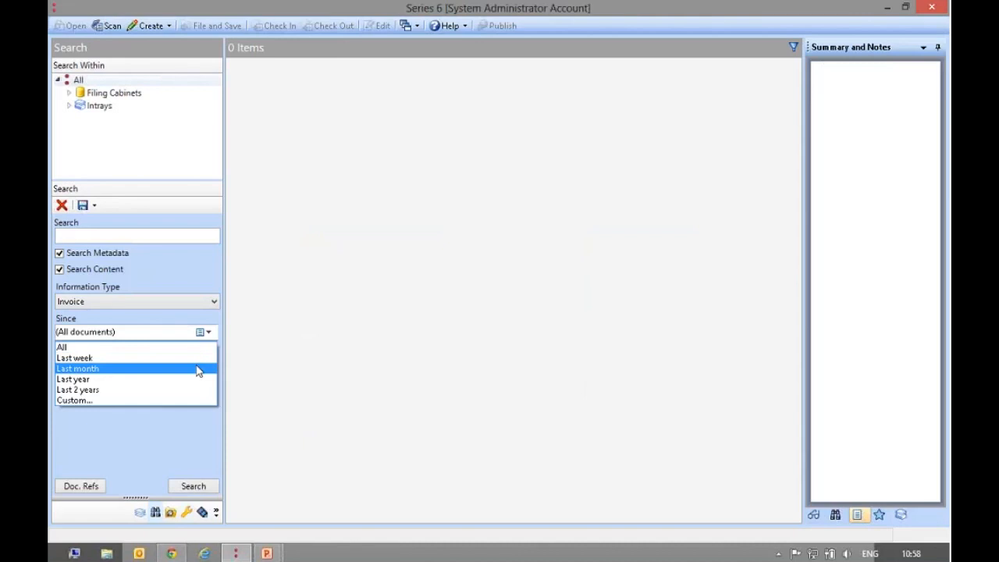
click(198, 369)
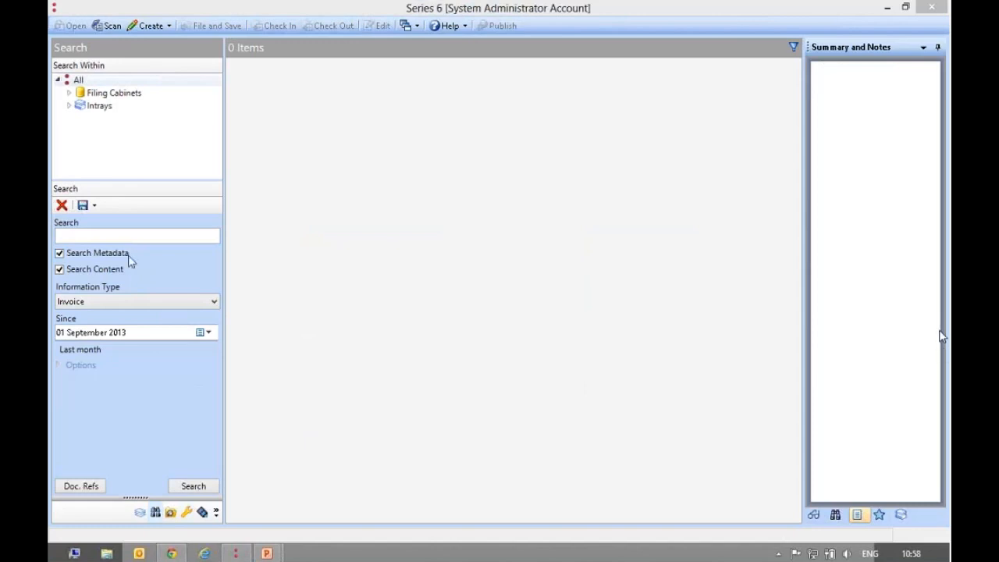
- Review the Since choices, and clear the Information Type and date filters from the text search
click(202, 333)
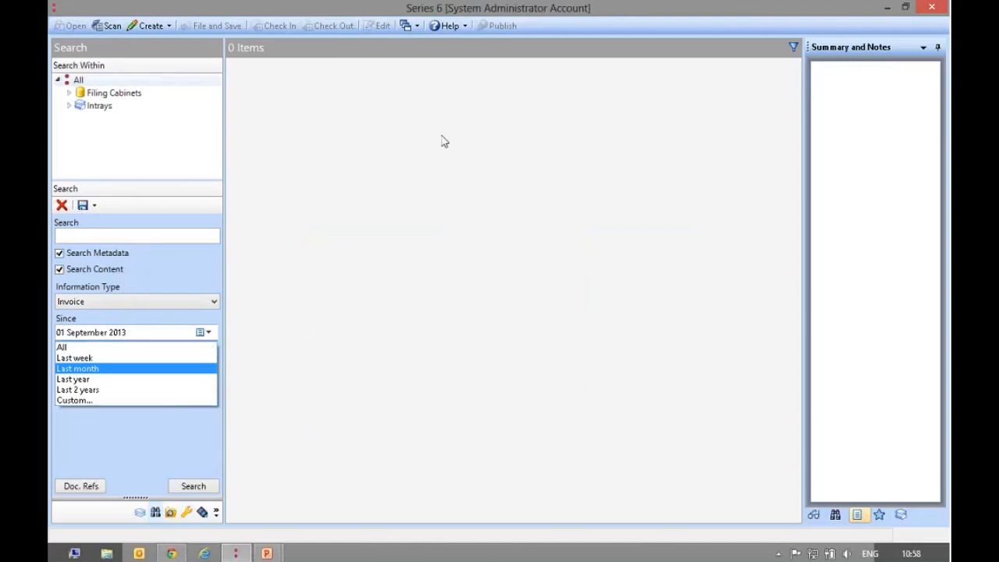
click(748, 287)
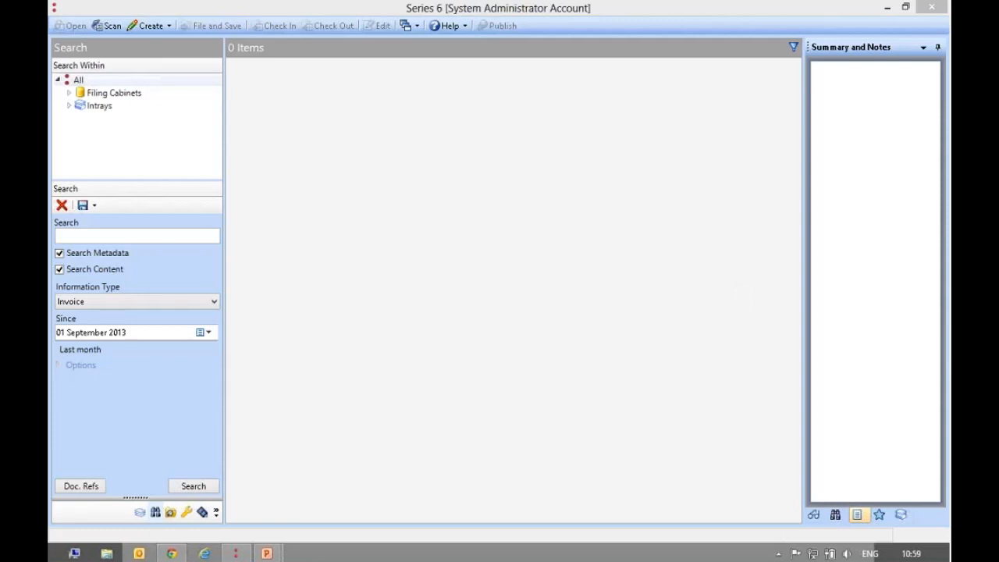
click(62, 208)
click(114, 302)
click(109, 313)
click(208, 333)
click(158, 348)
click(70, 236)
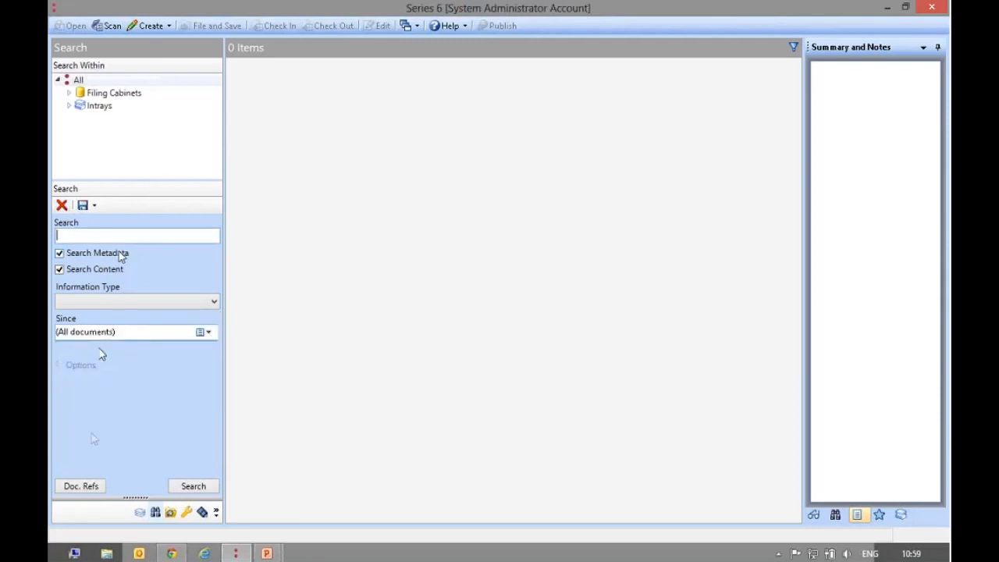
- Switch to the document reference search and add WF Status as a search criterion
click(91, 491)
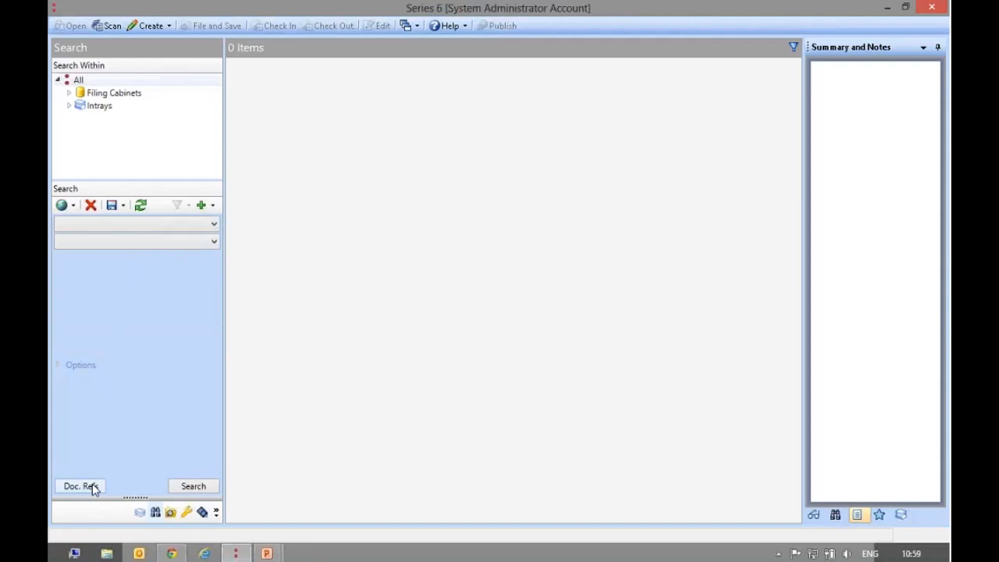
click(91, 224)
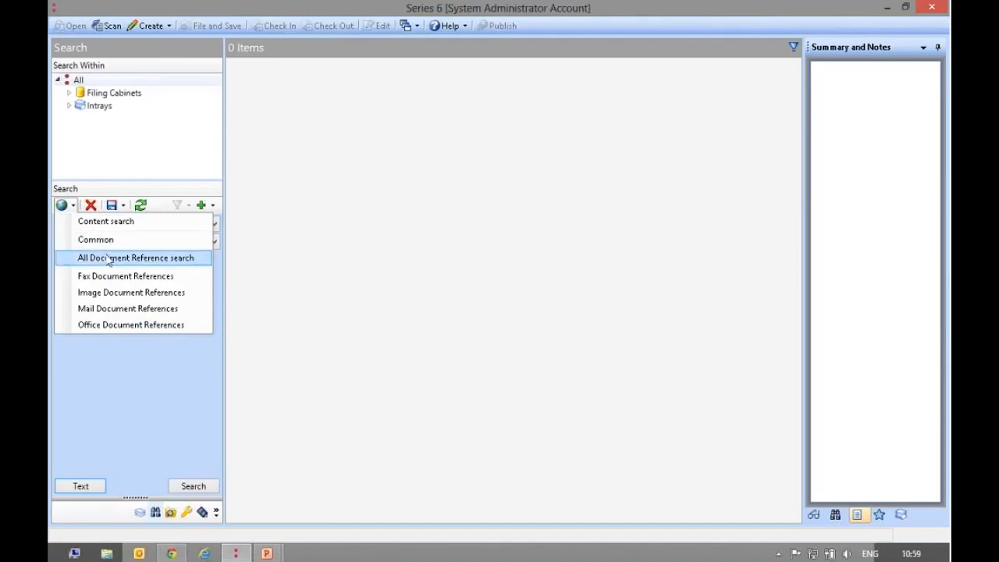
click(130, 262)
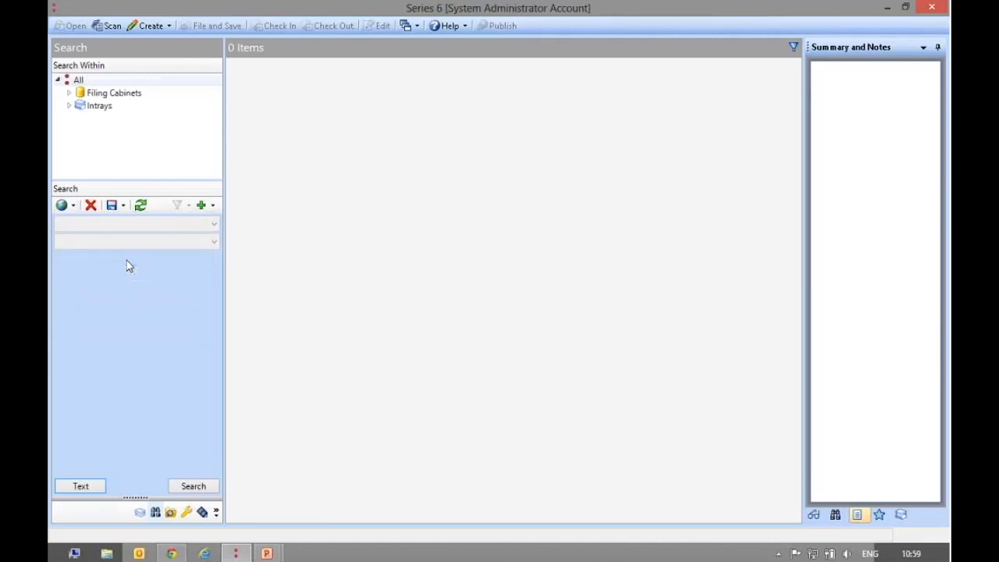
click(212, 206)
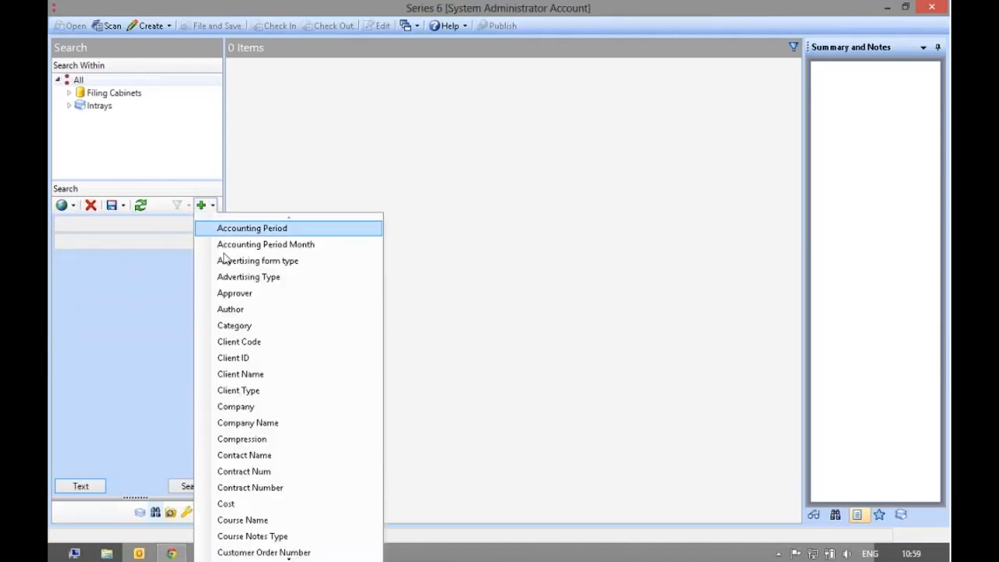
mouse_move(275, 560)
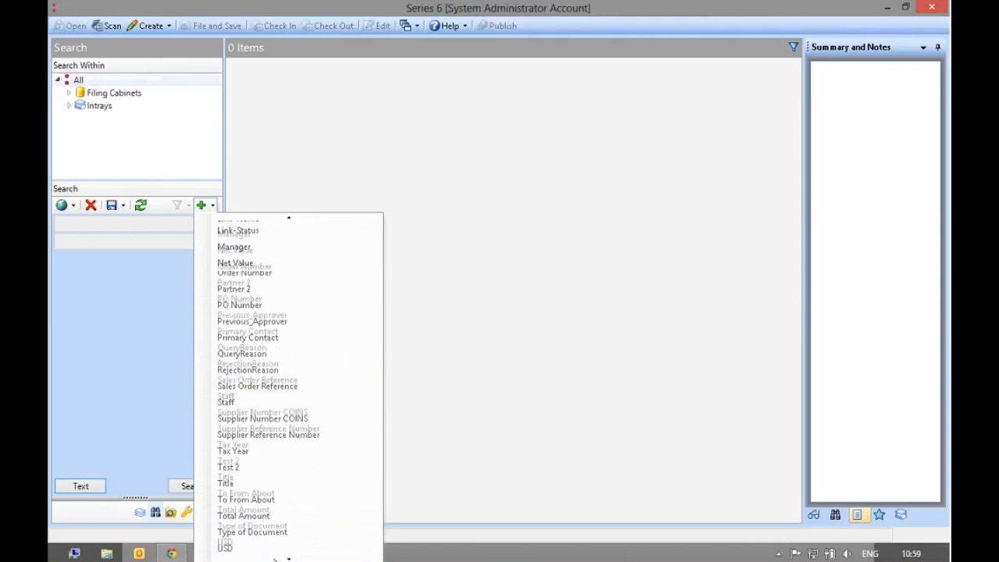
click(263, 515)
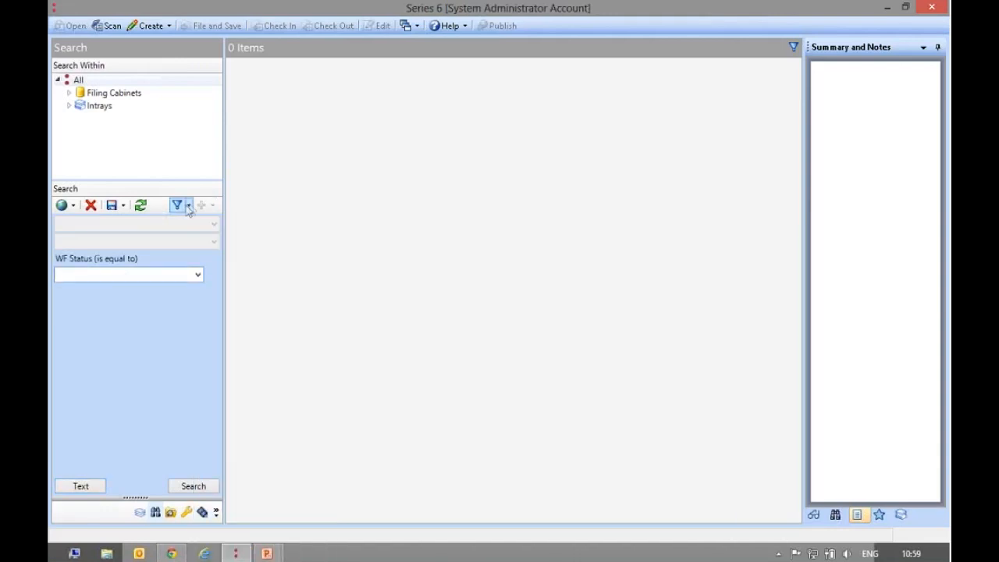
- Try the Between condition on the WF Status criterion and set it back to Equals
click(189, 205)
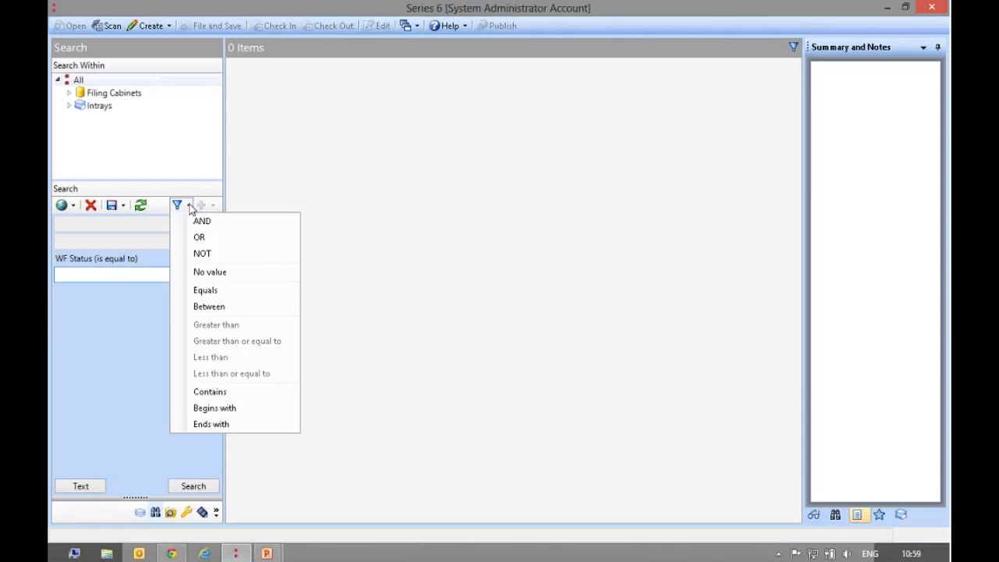
click(228, 306)
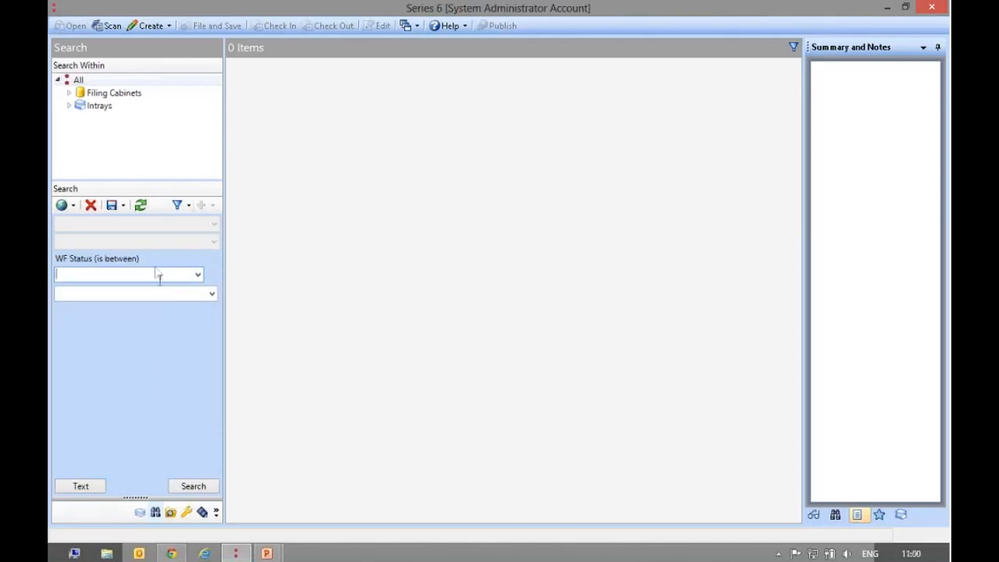
click(155, 275)
click(178, 204)
click(211, 289)
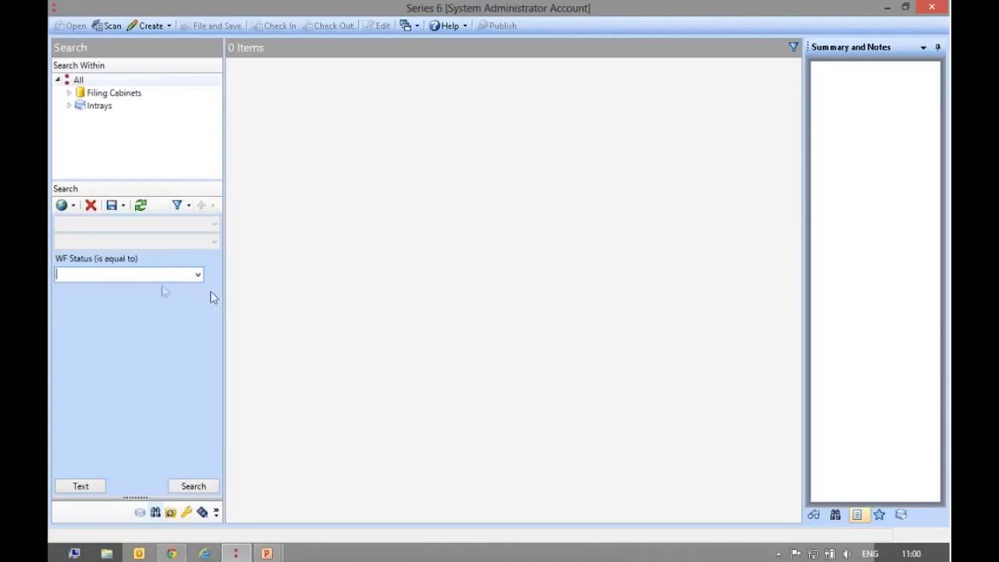
- Set the WF Status criterion to Contains, search for "the bush" and select the resulting letter
click(161, 278)
click(178, 205)
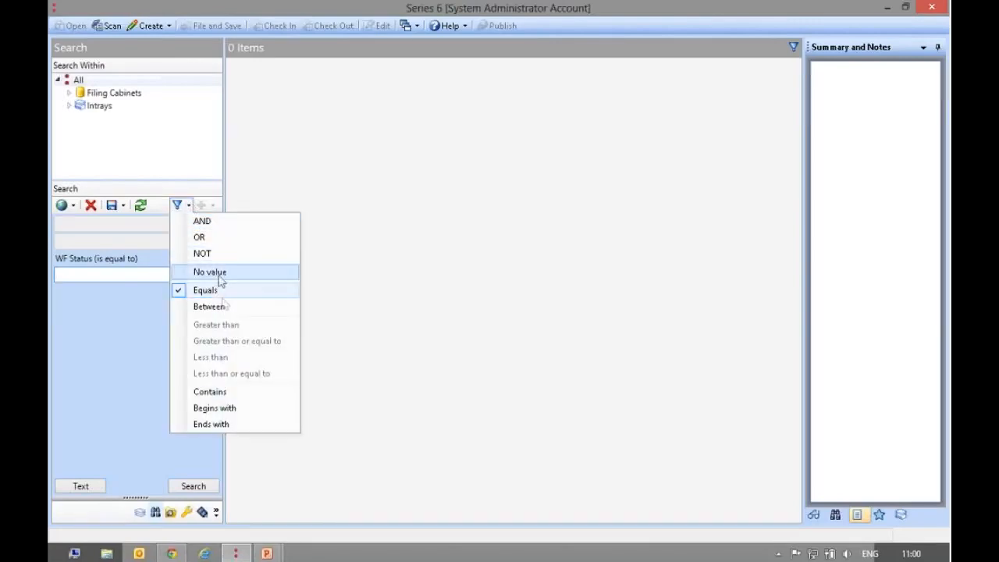
click(223, 391)
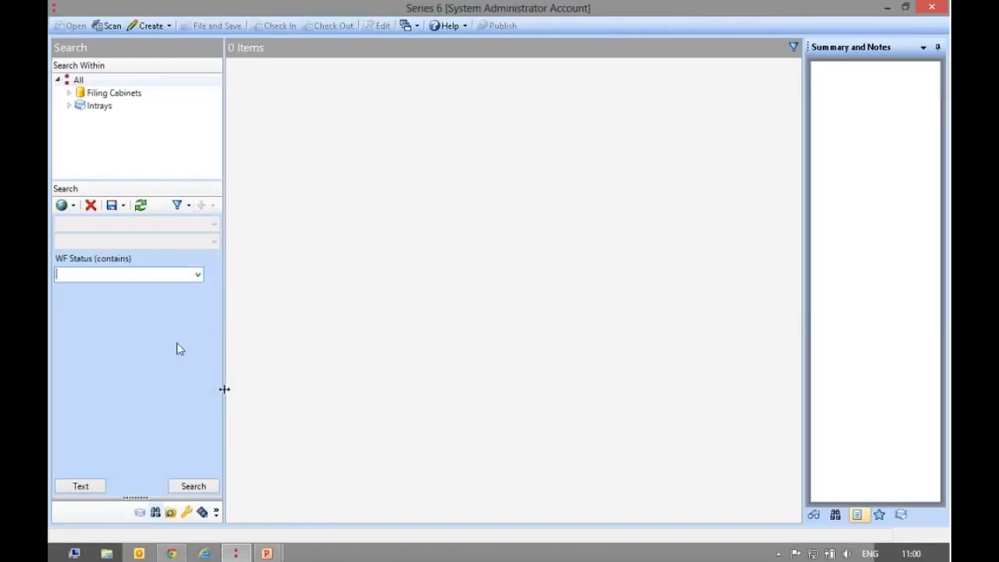
text(the bush)
click(206, 491)
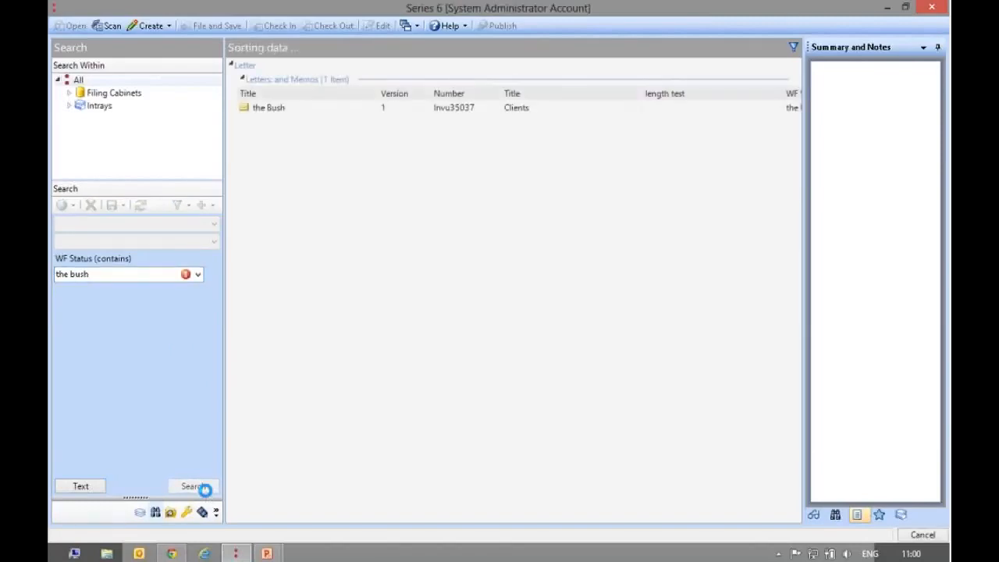
click(314, 108)
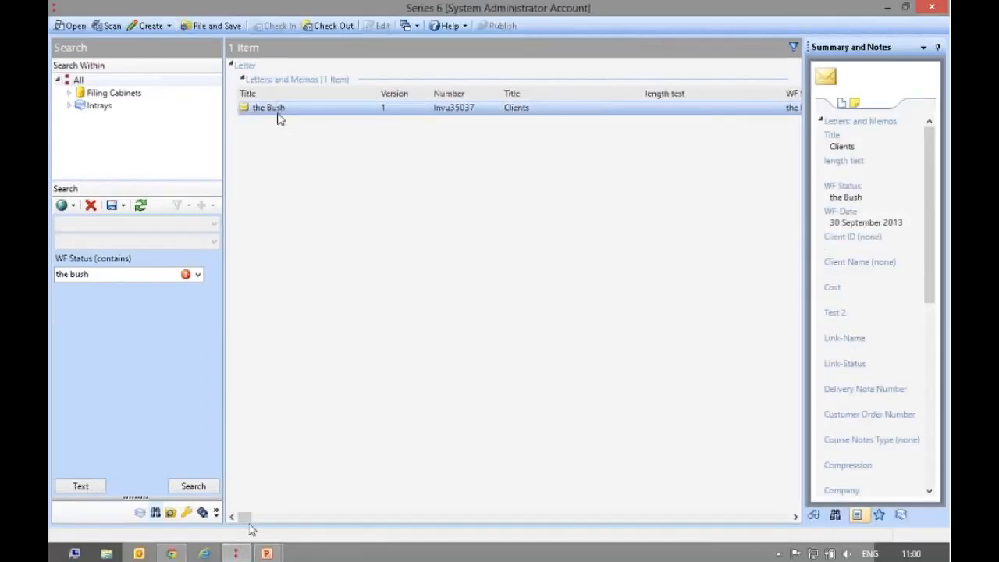
- Switch to Invu Web in the browser, point out the field name and value in the query, and run the wf_status::the bush search
click(175, 555)
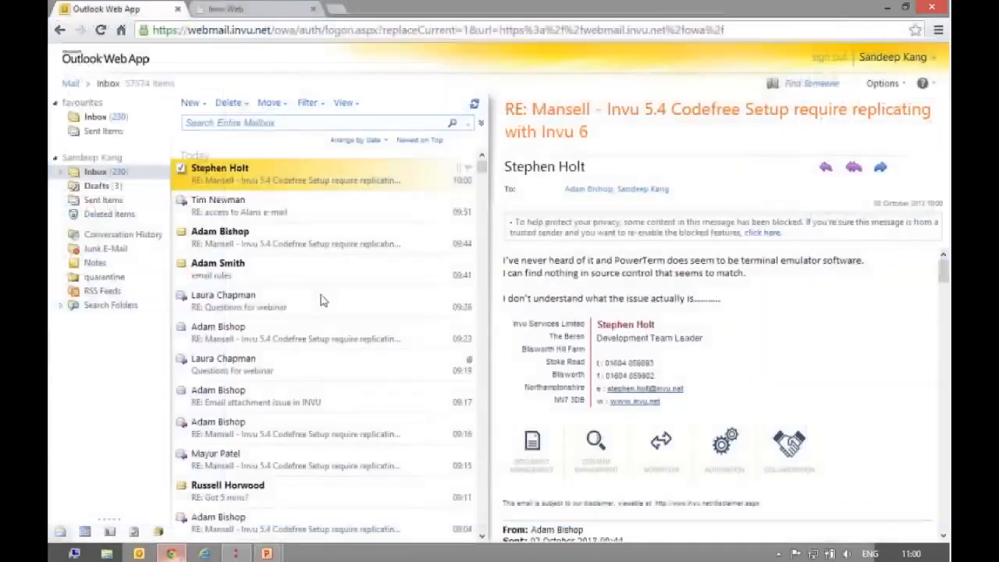
key(ctrl+Tab)
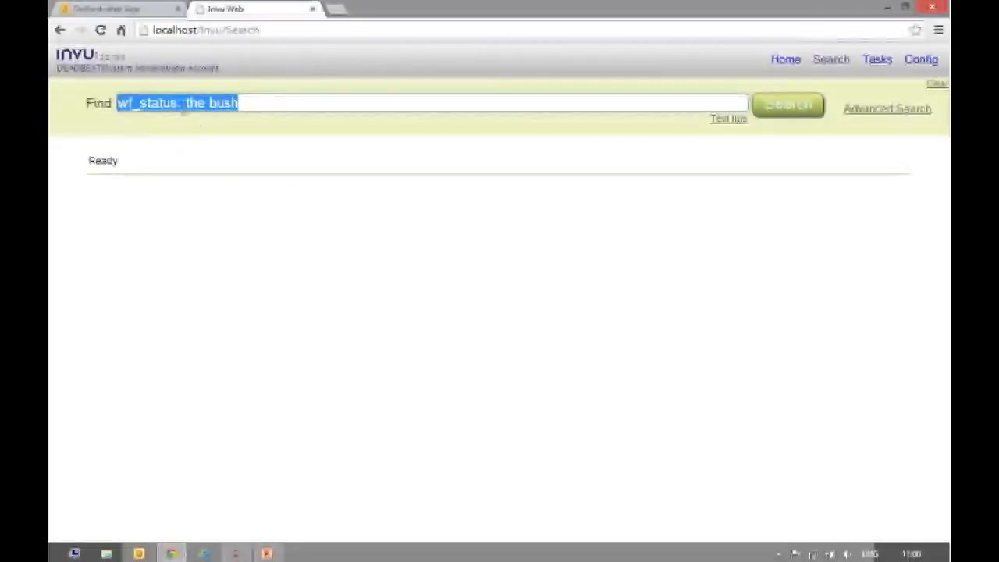
click(182, 103)
drag(178, 103, 117, 103)
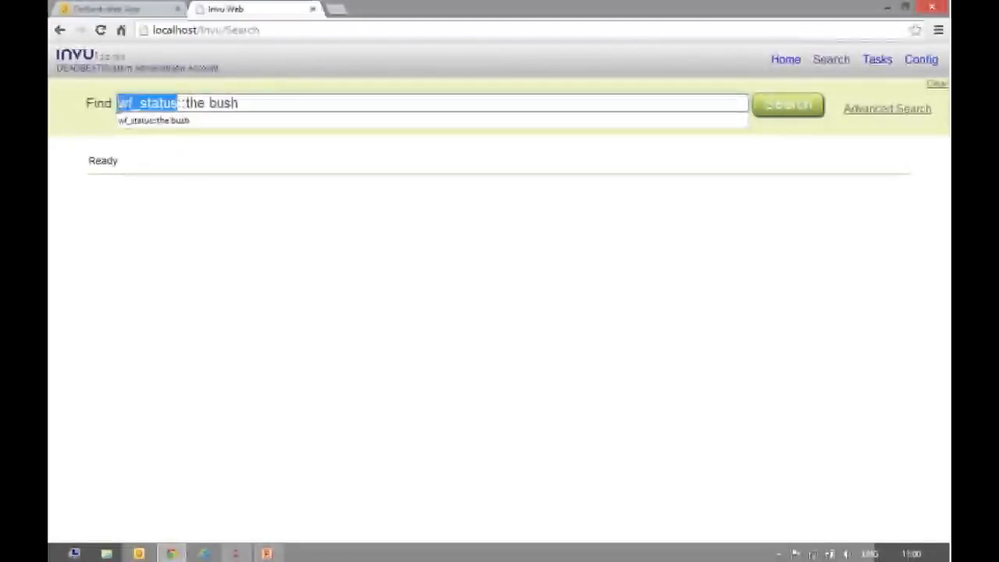
click(182, 103)
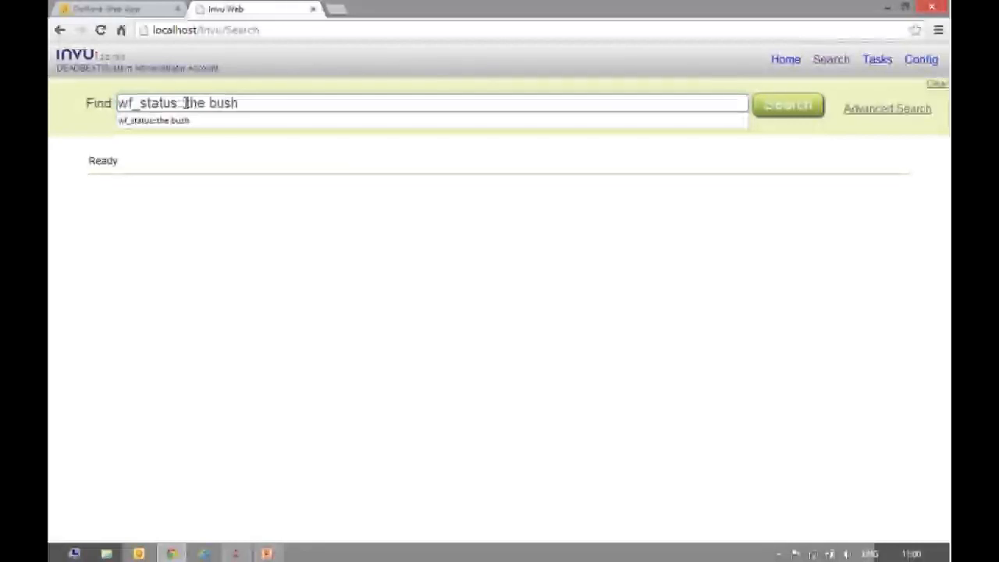
drag(185, 103, 245, 102)
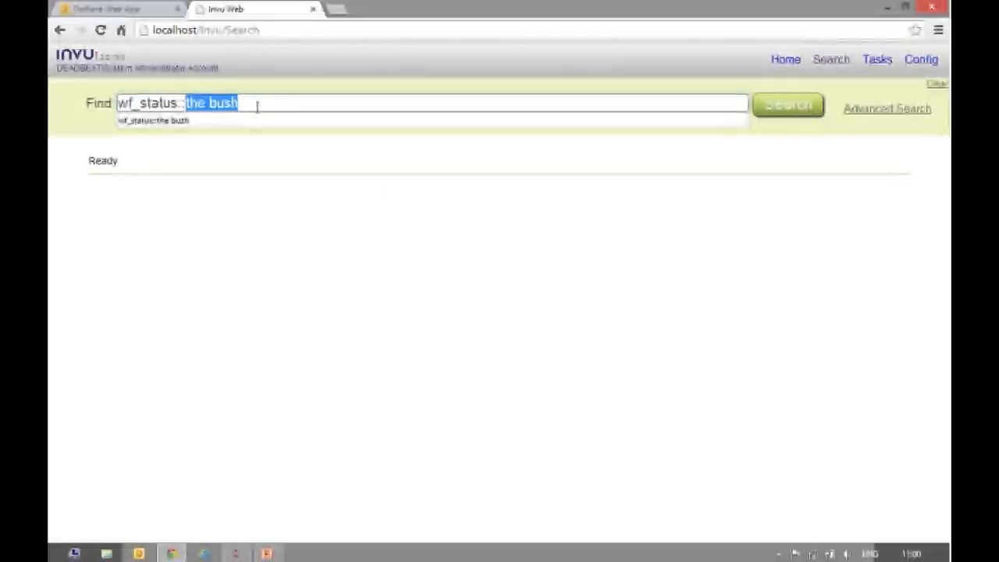
drag(177, 102, 117, 103)
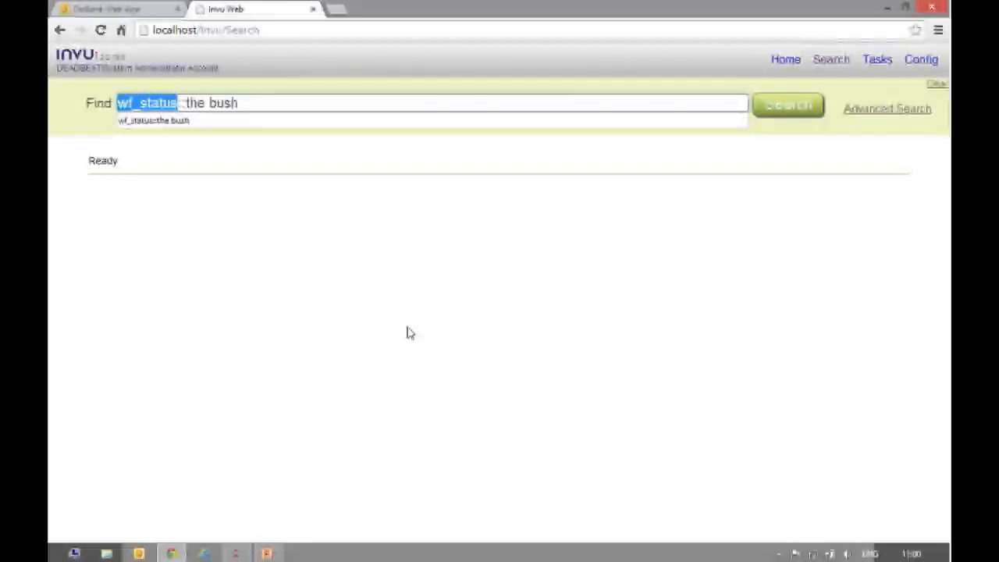
click(789, 104)
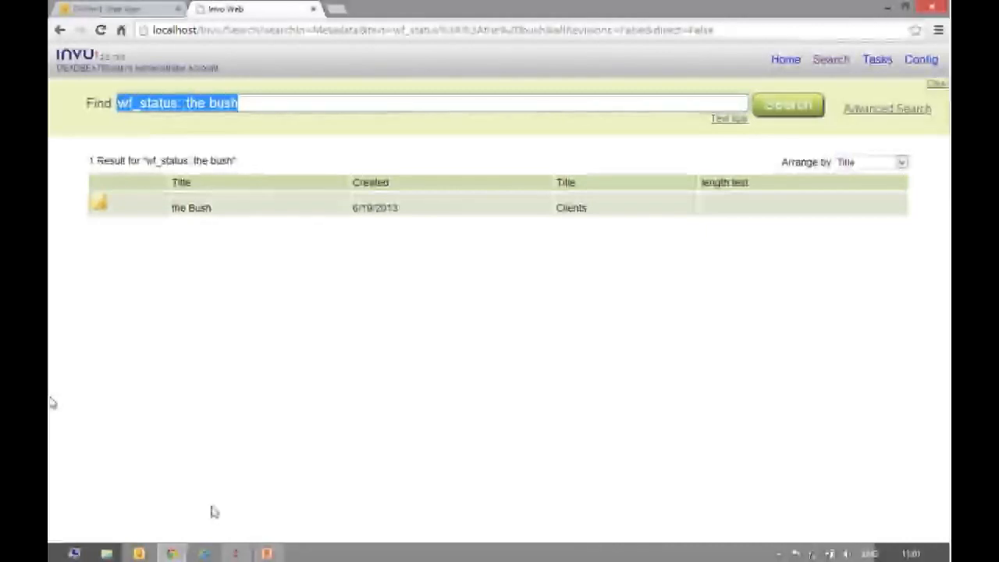
- Return to Series 6, clear the WF Status search, and run a text search for "test"
click(245, 556)
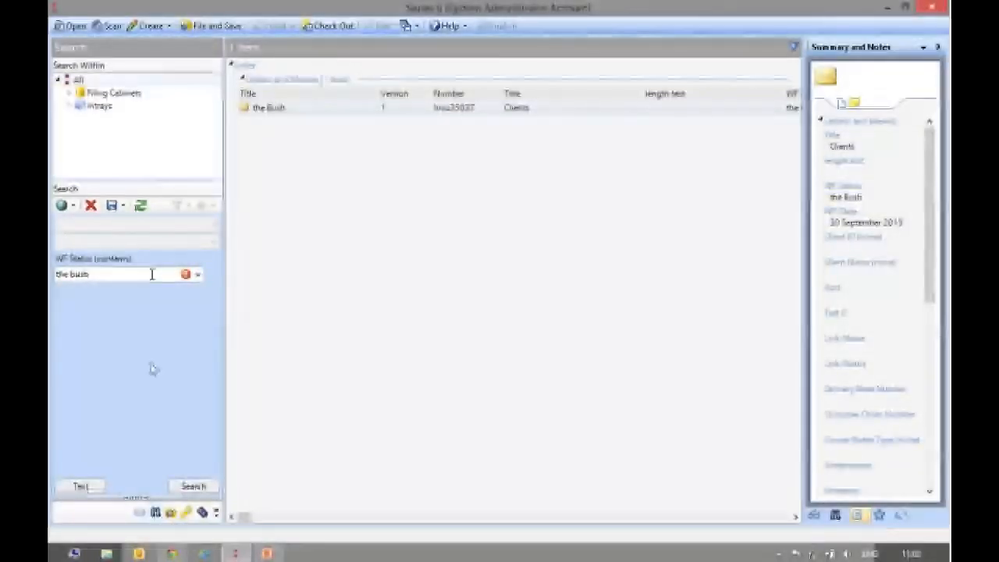
click(72, 206)
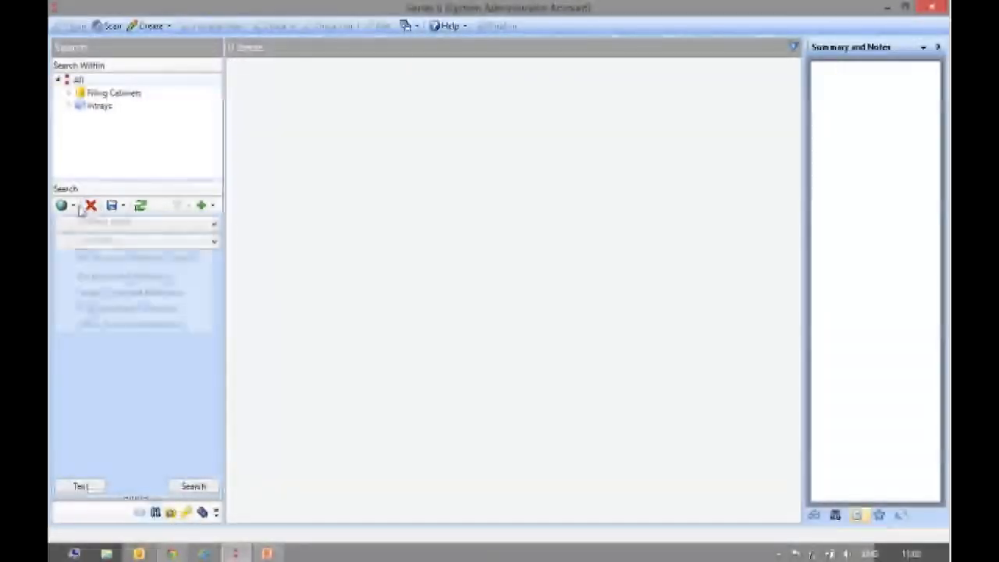
click(86, 488)
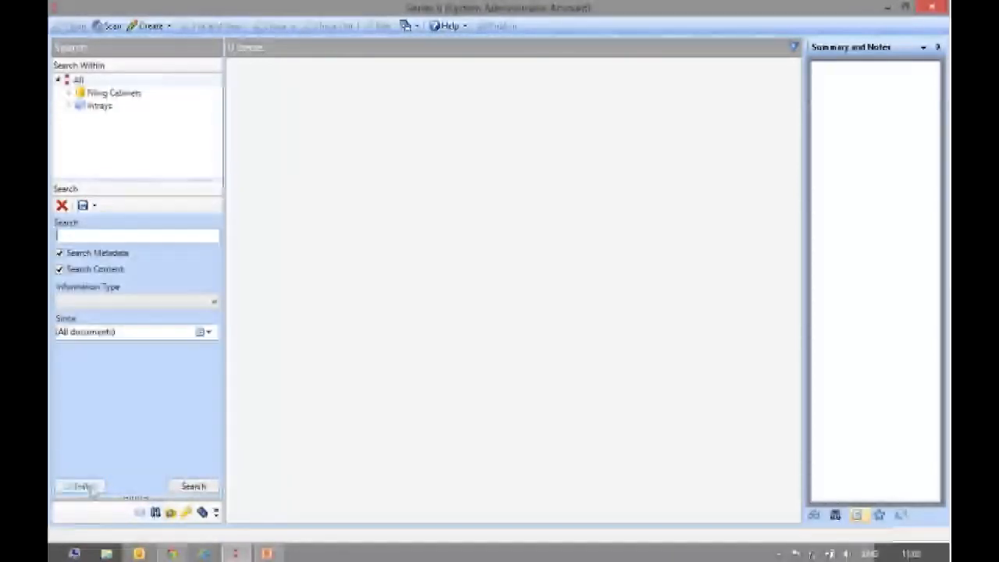
text(text)
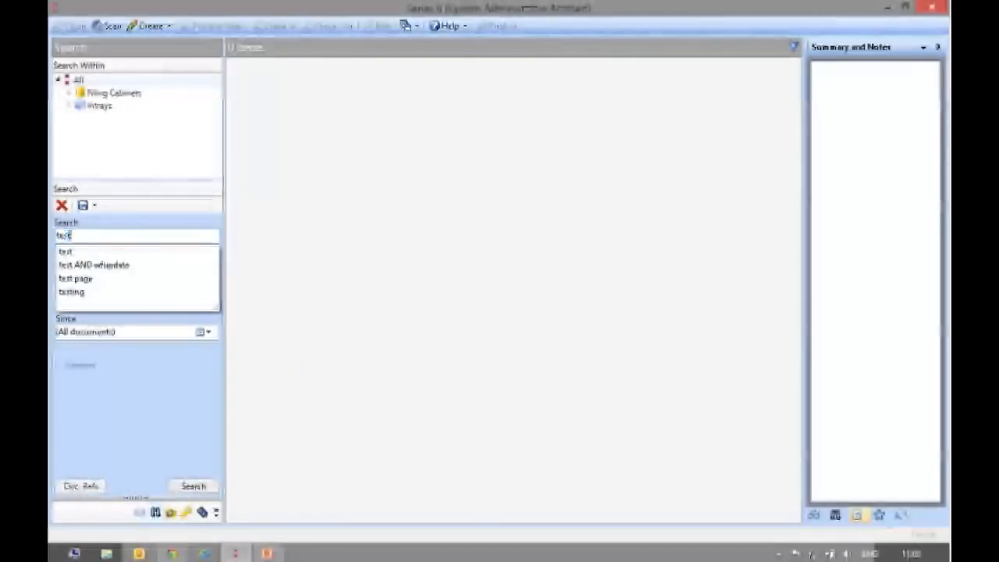
key(Return)
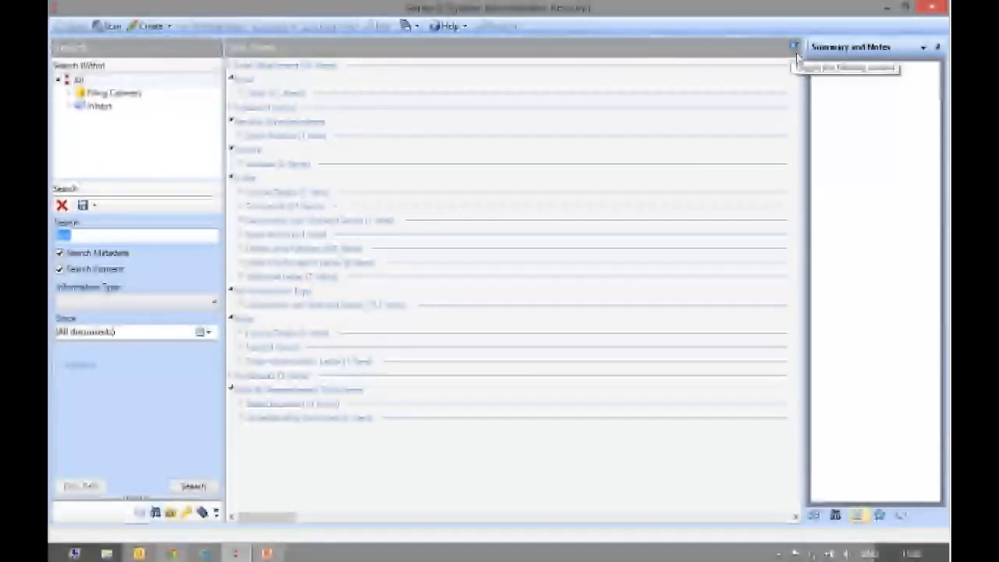
- Open the display grouping and filter options for the search results and look over the grouped list
click(794, 49)
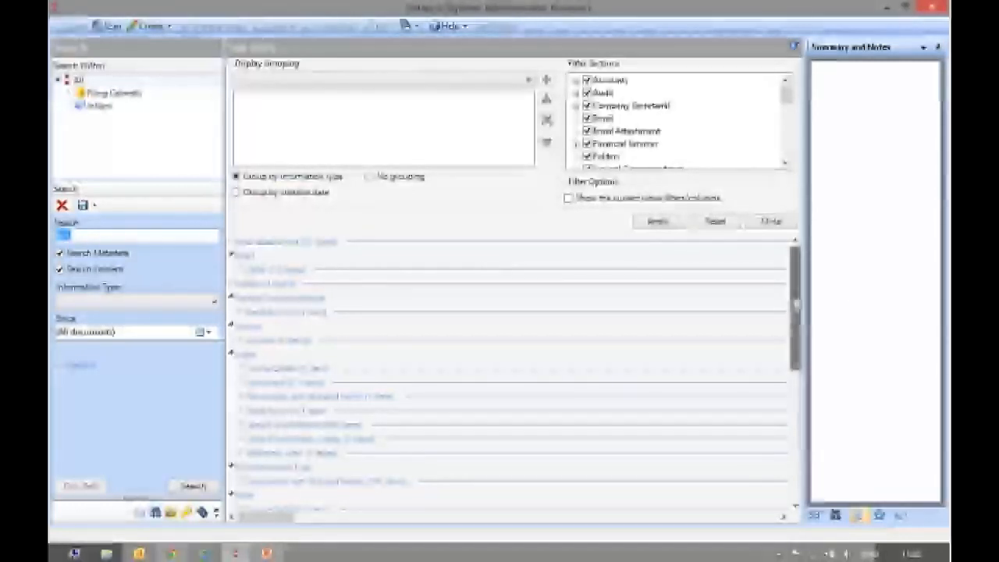
scroll(429, 310, down, 3)
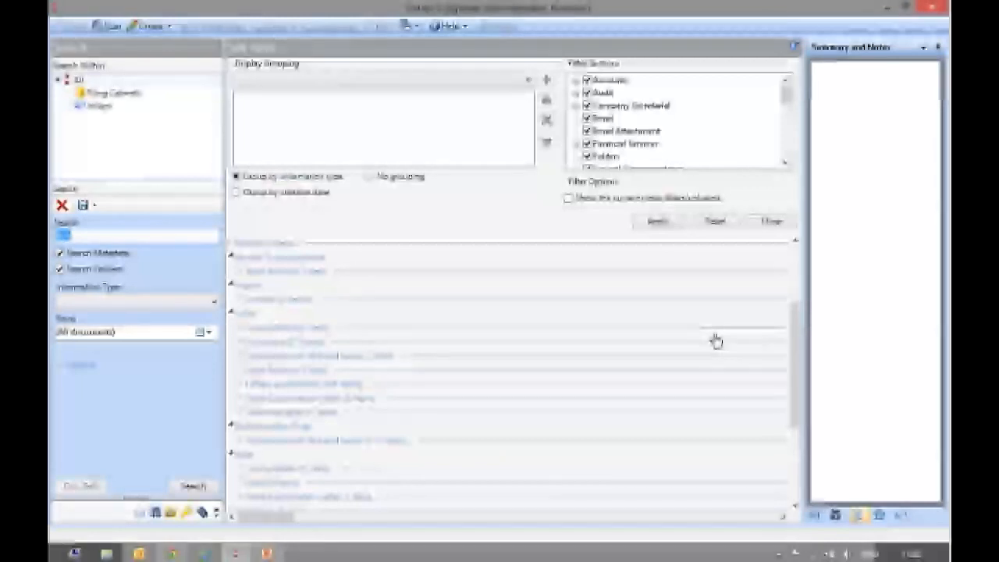
drag(797, 343, 801, 269)
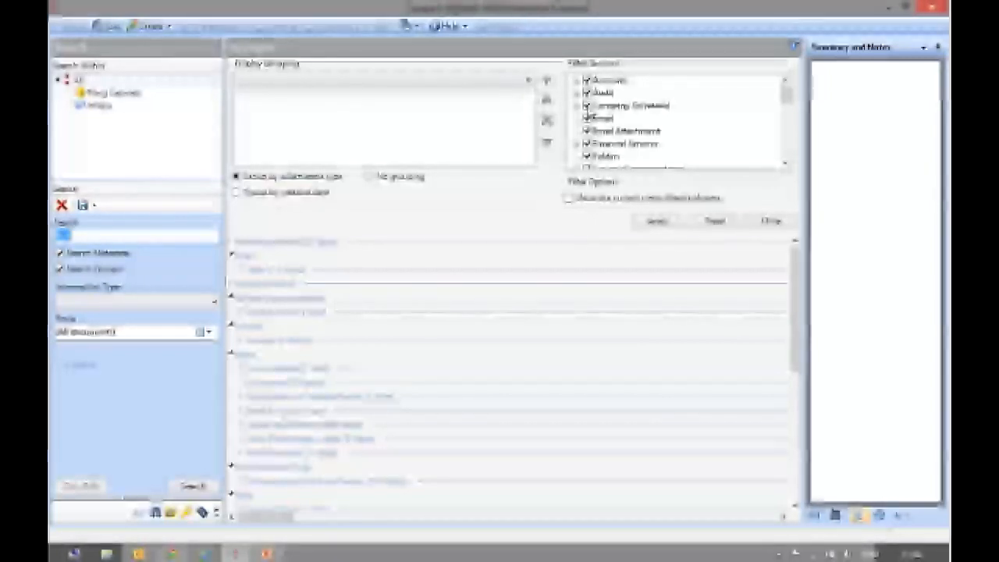
- Exclude Email, Email Attachment and No Information Type from the filter sections and apply the filter to the results
click(587, 119)
click(586, 131)
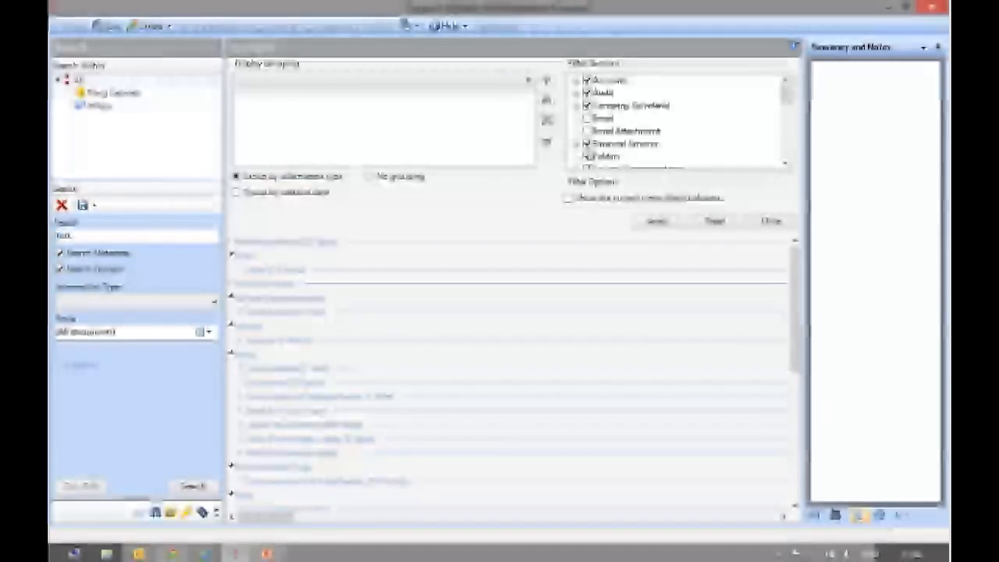
click(787, 144)
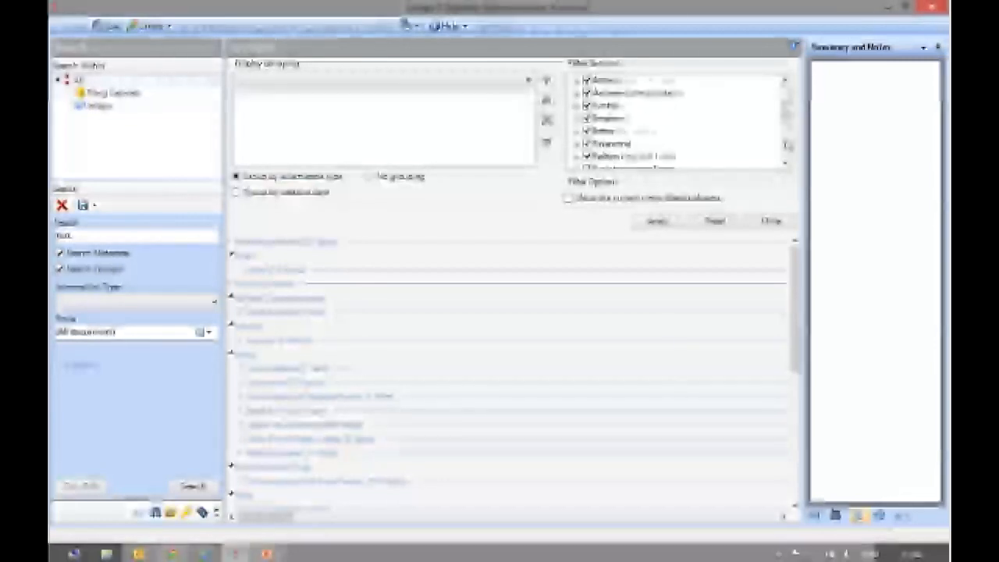
click(586, 93)
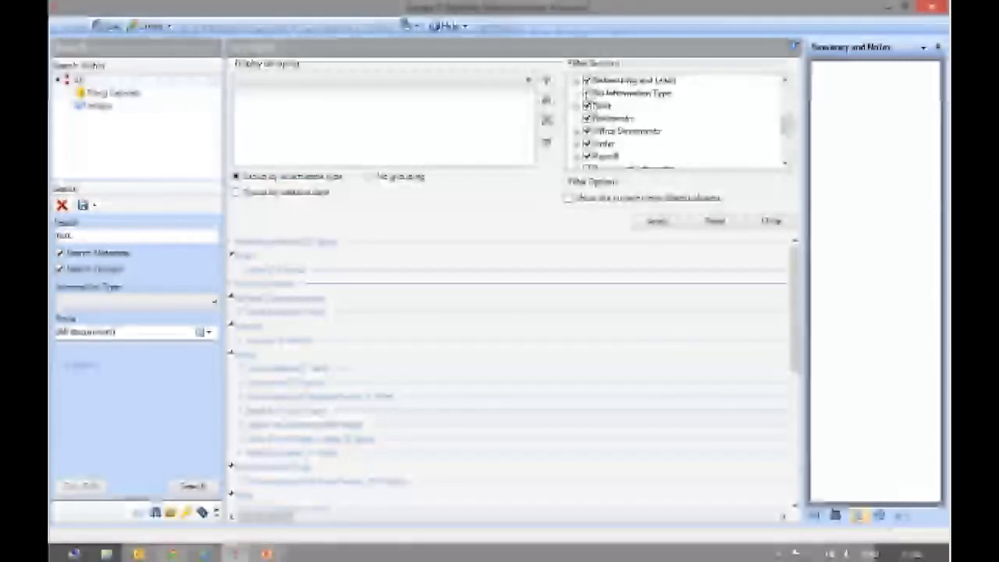
click(657, 222)
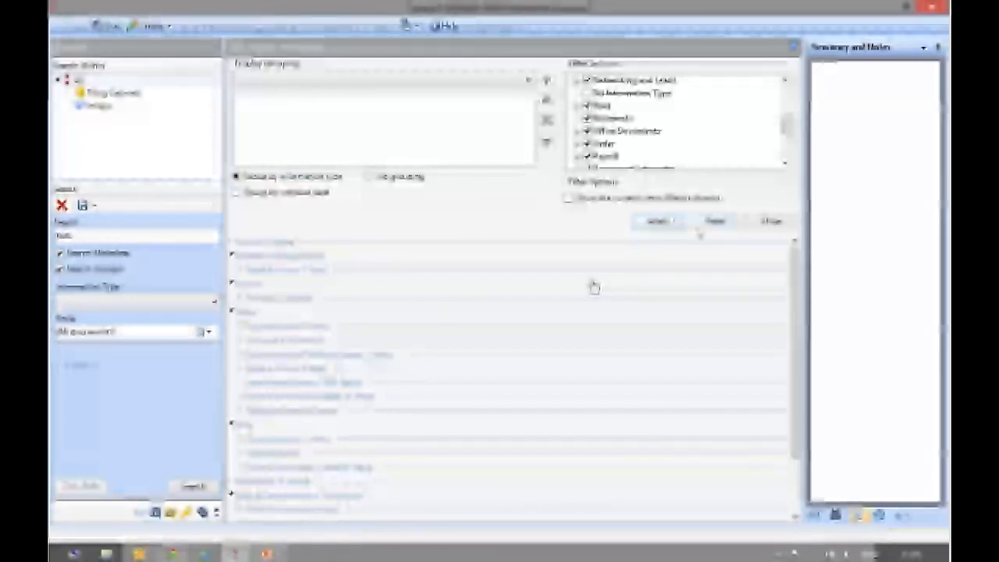
- Reset the results filter and apply grouping by date instead of by information type
click(710, 221)
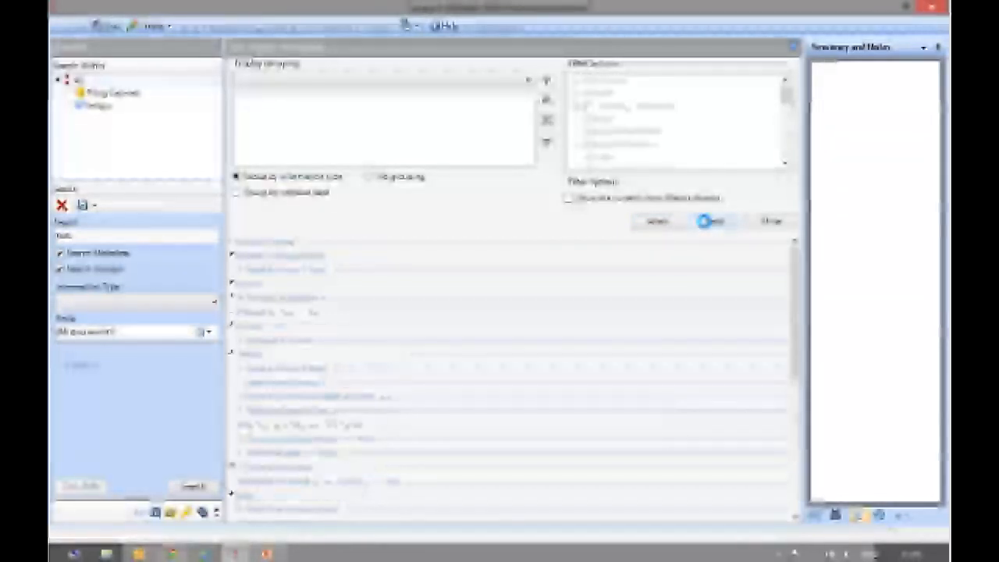
click(308, 201)
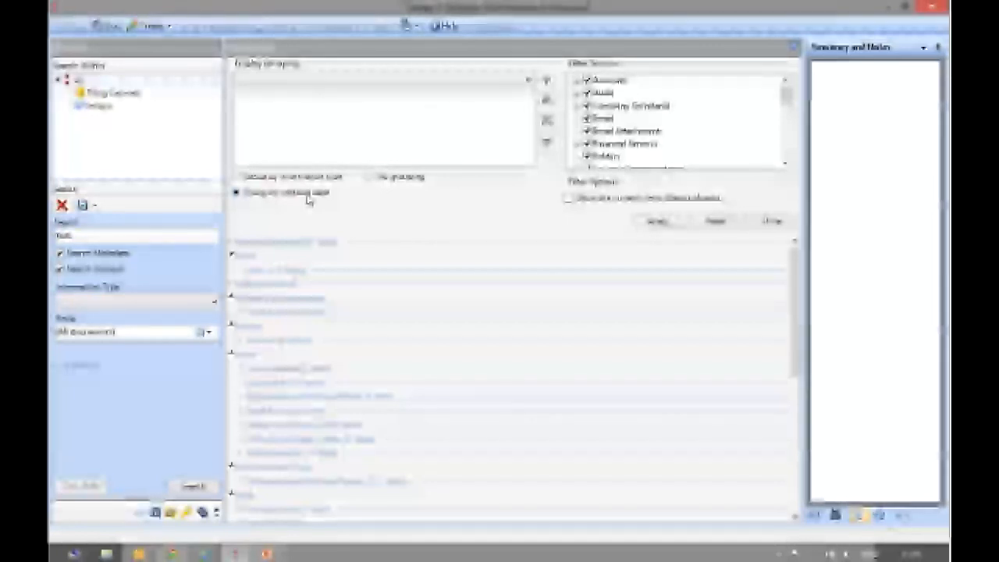
click(652, 221)
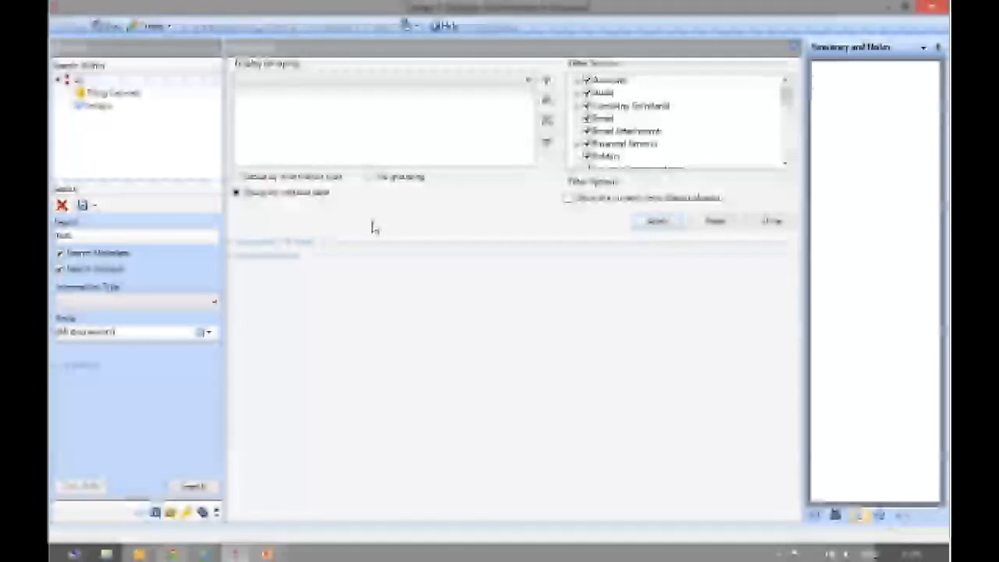
- Examine the documents listed within the date groups of the search results
click(471, 370)
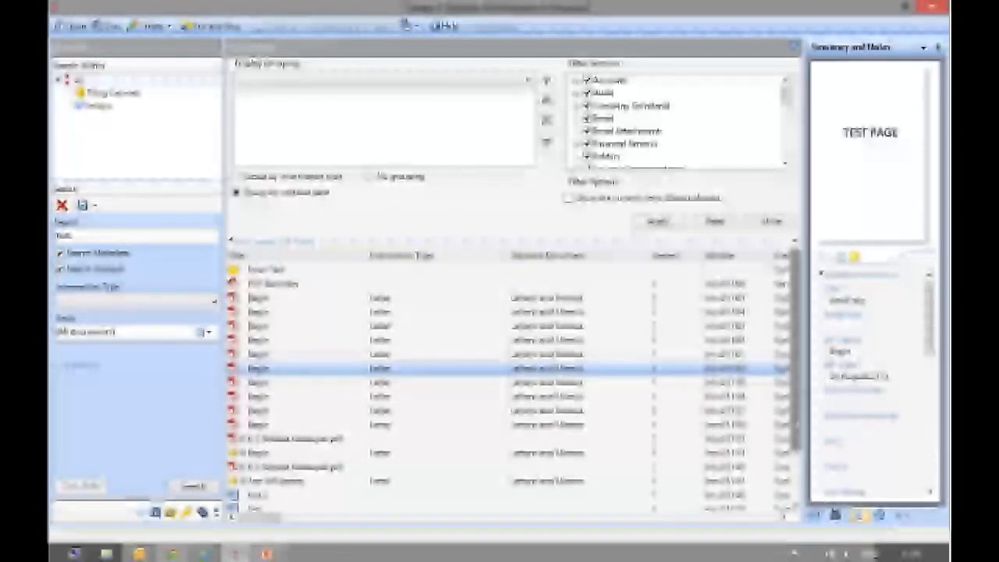
drag(796, 379, 796, 433)
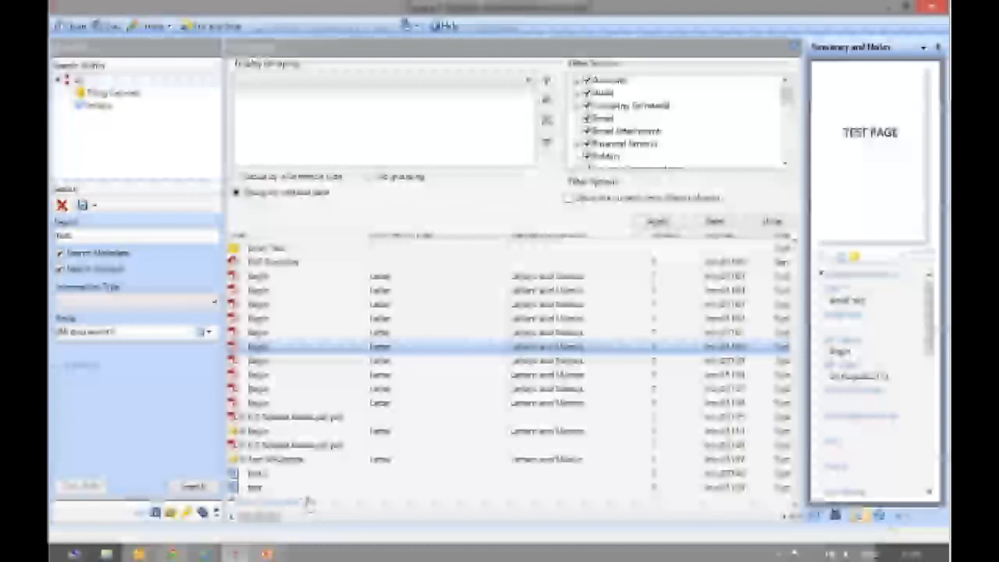
scroll(598, 348, down, 4)
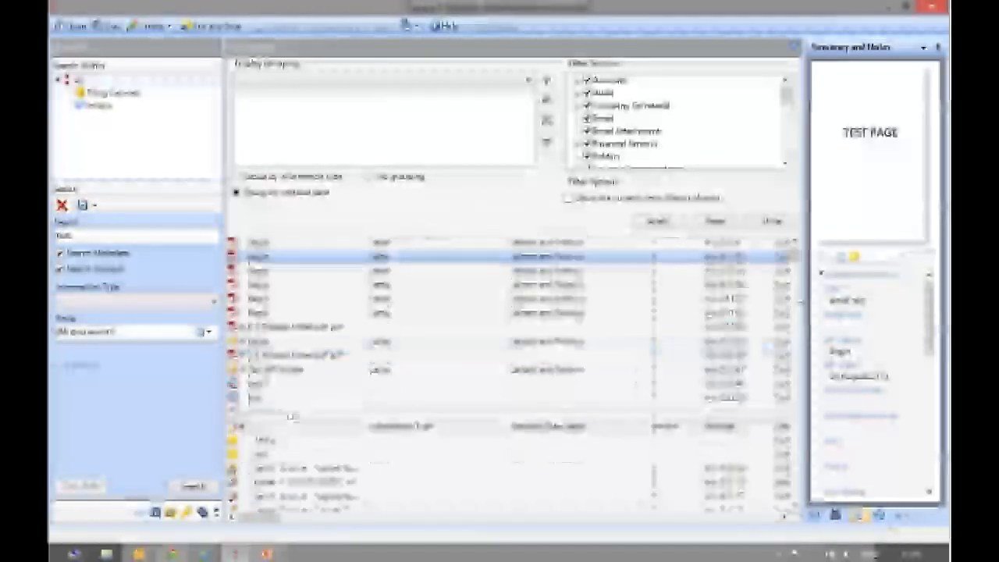
click(334, 392)
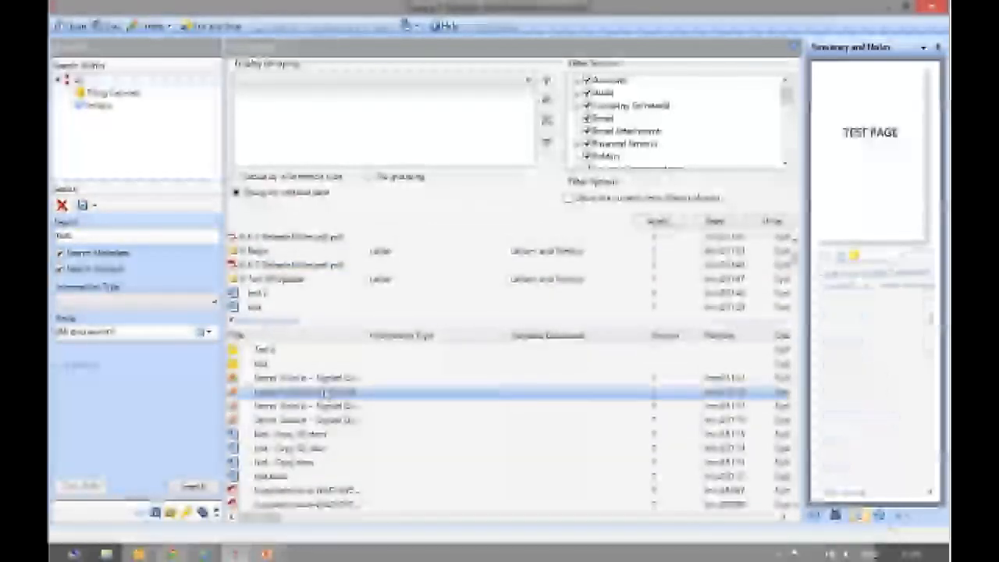
click(334, 434)
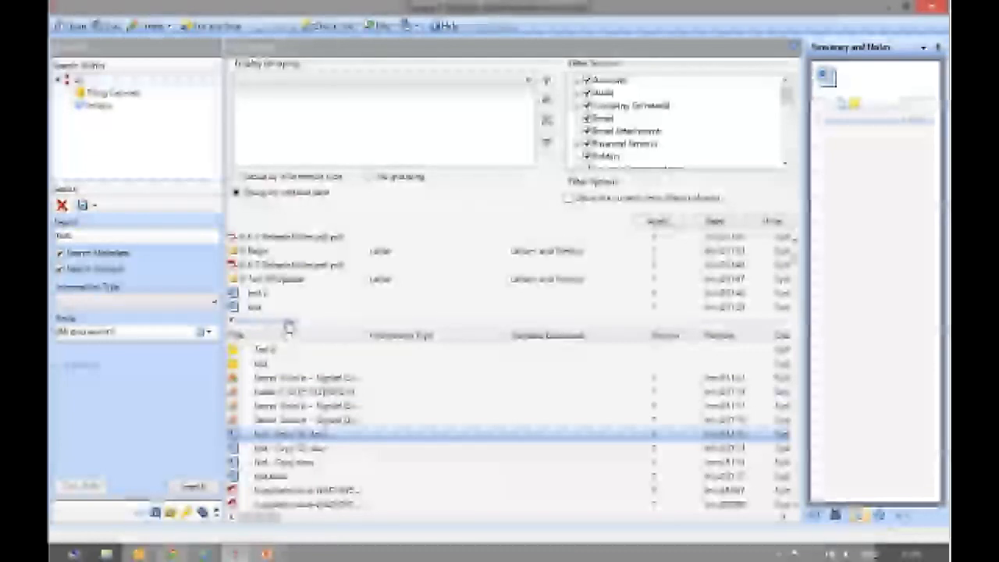
click(288, 322)
drag(795, 303, 794, 245)
click(446, 272)
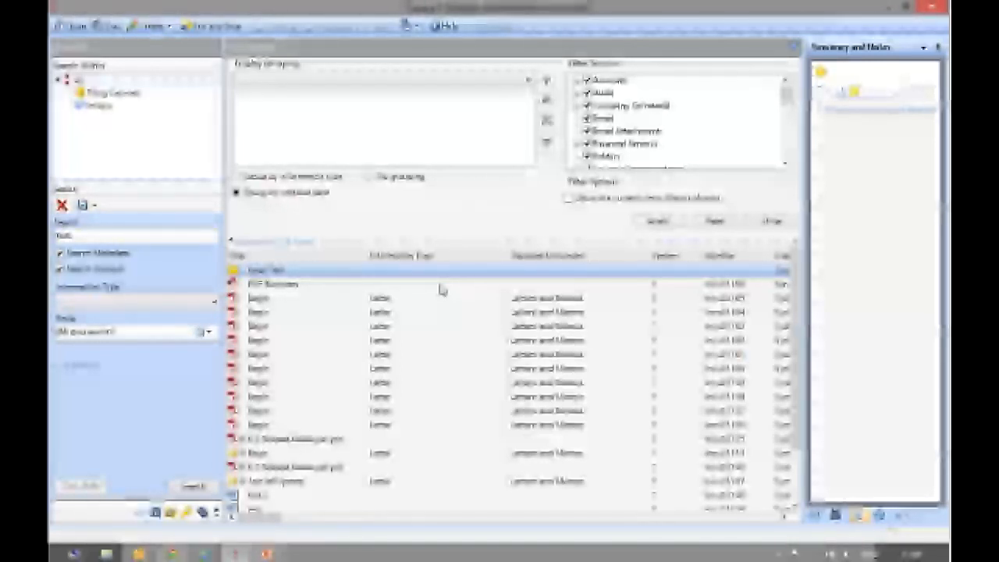
- Apply No grouping to the search results and close the display grouping and filter options
click(297, 179)
click(376, 177)
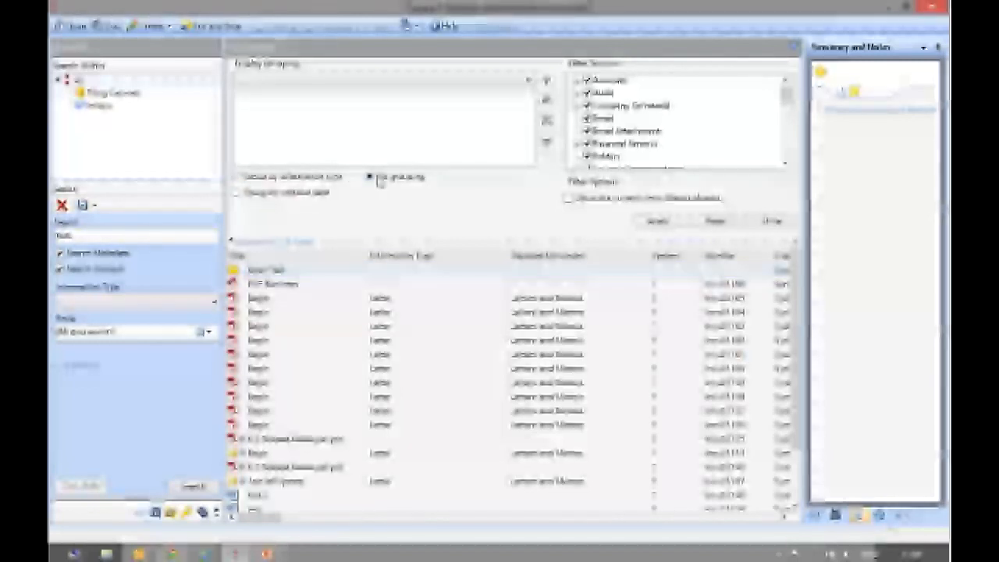
click(673, 224)
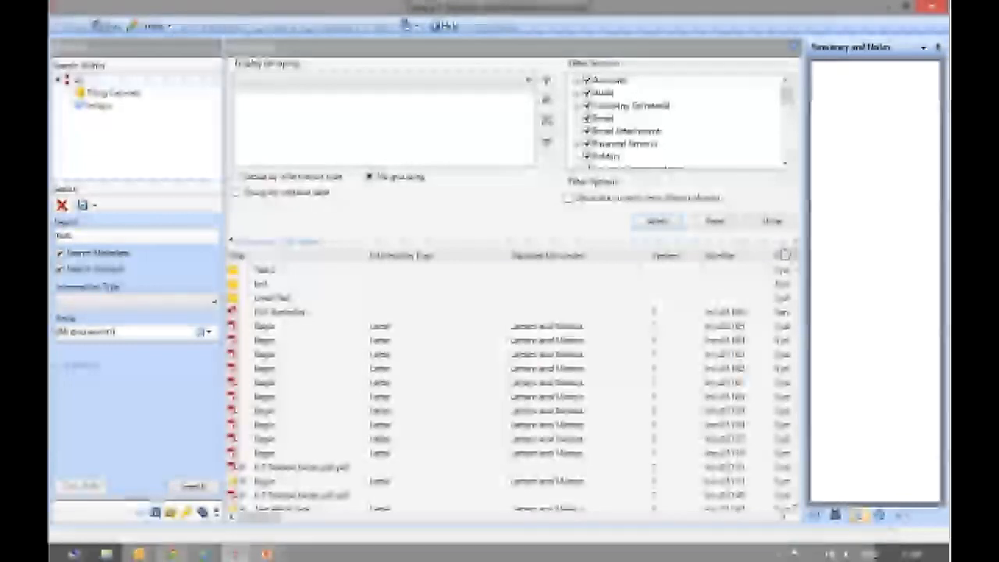
click(794, 47)
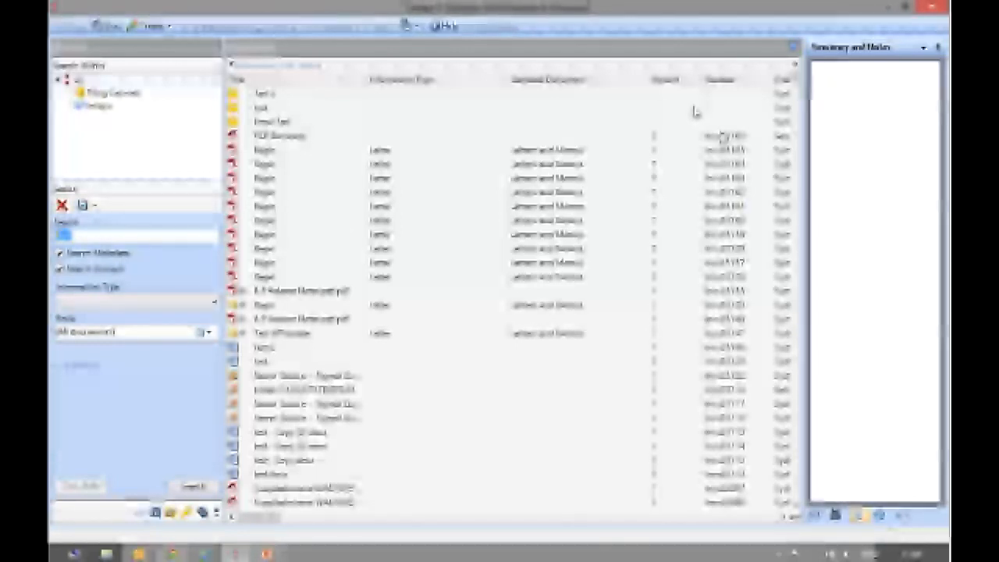
- Replace the search text with the person's e-mail address and run the document search
click(660, 95)
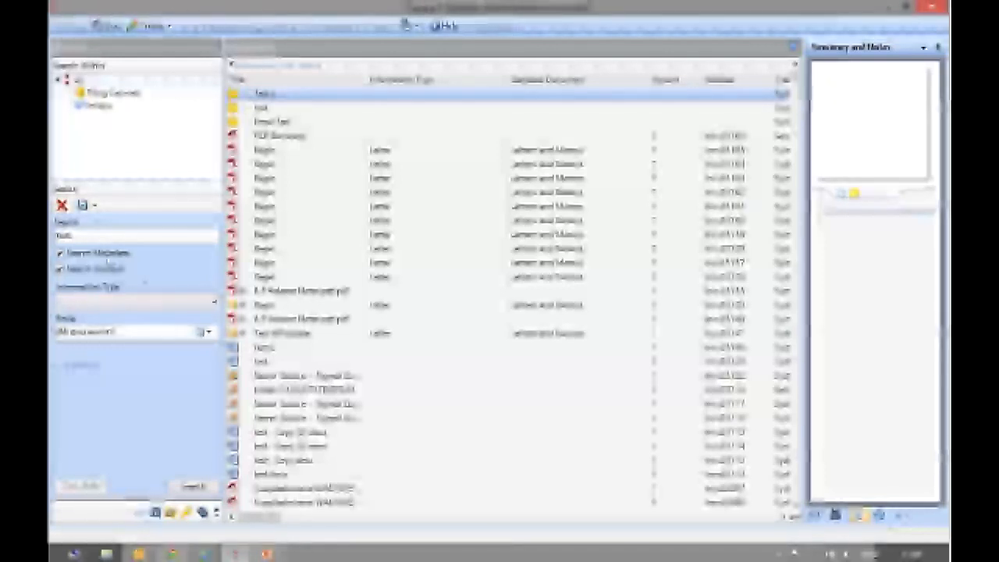
drag(107, 237, 57, 235)
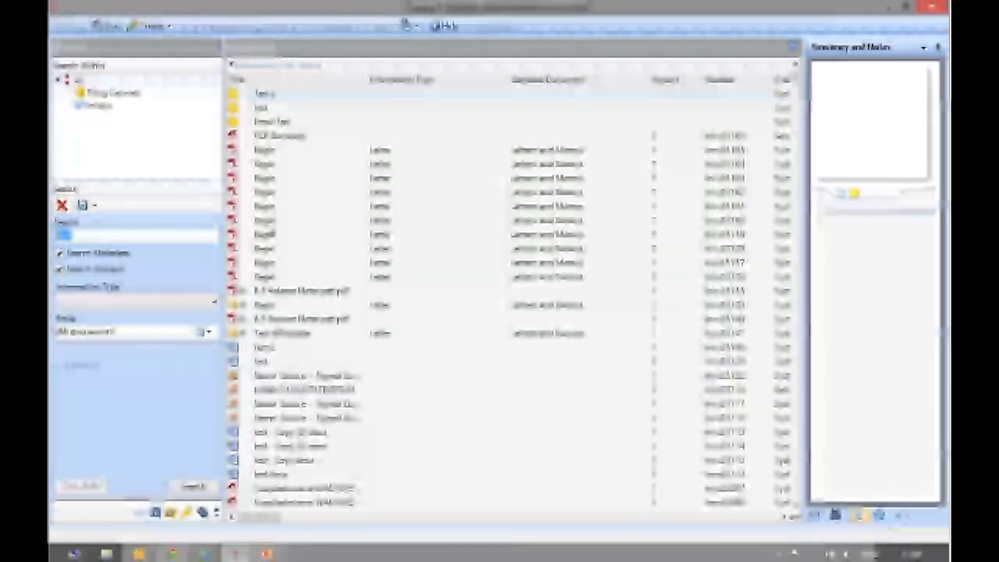
text(registra)
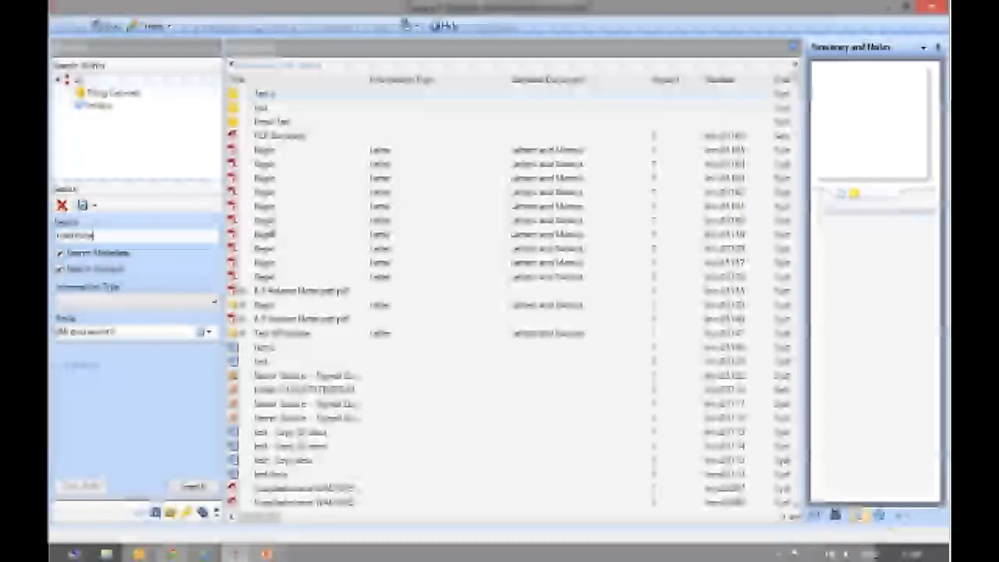
key(BackSpace)
key(BackSpace)
text(ered to)
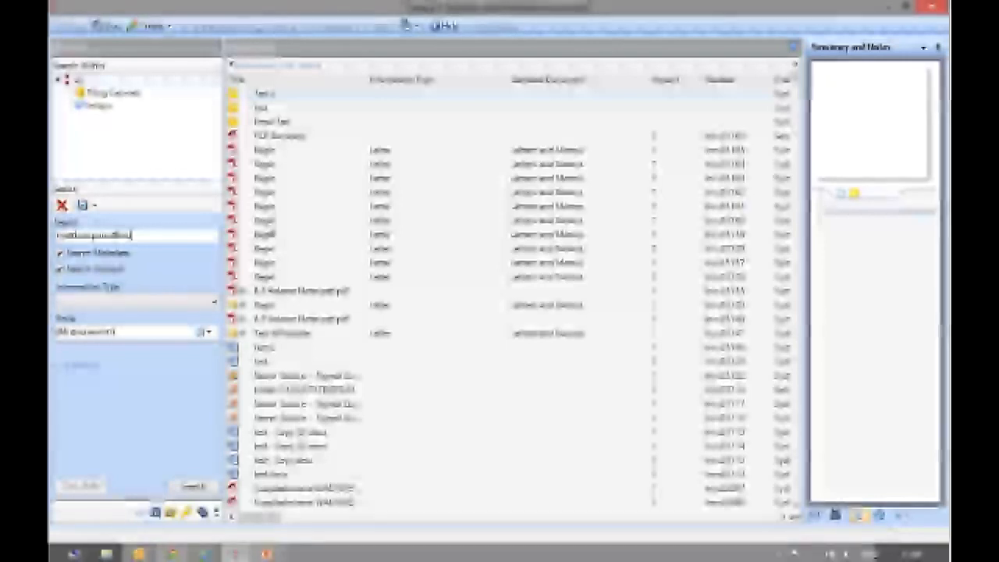
key(Return)
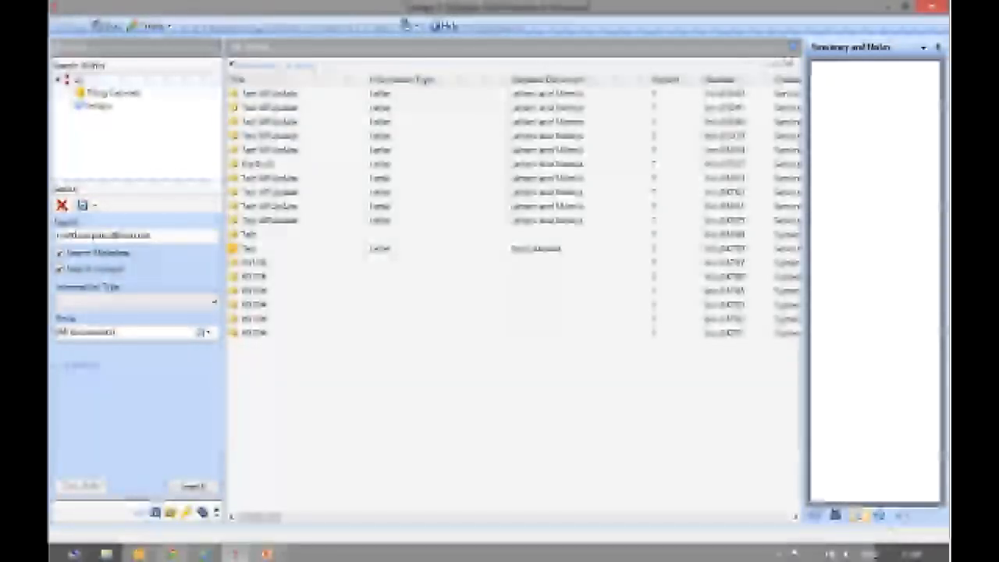
- Open the display grouping and filter options and apply grouping by date, switching to grouping by information type
click(792, 50)
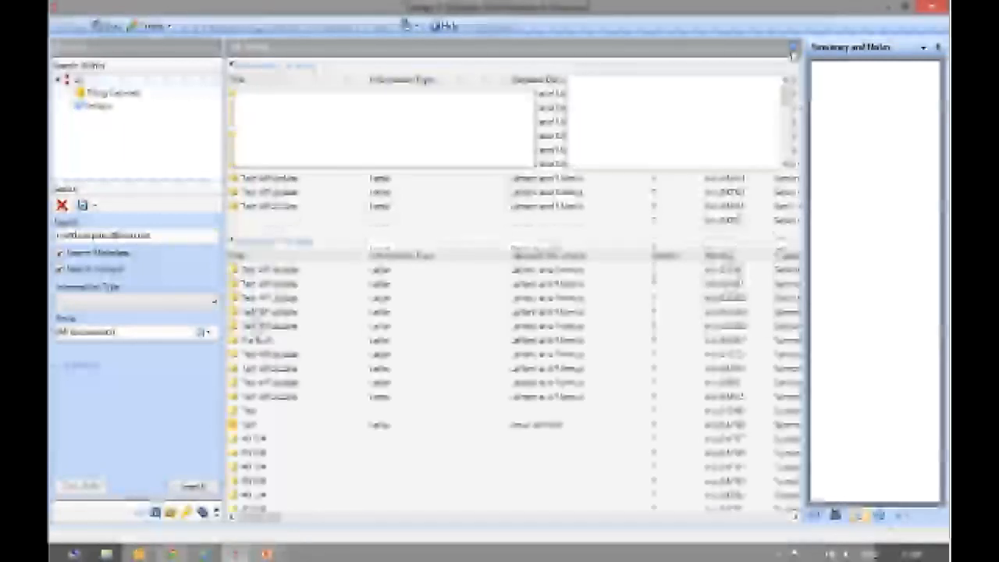
click(727, 298)
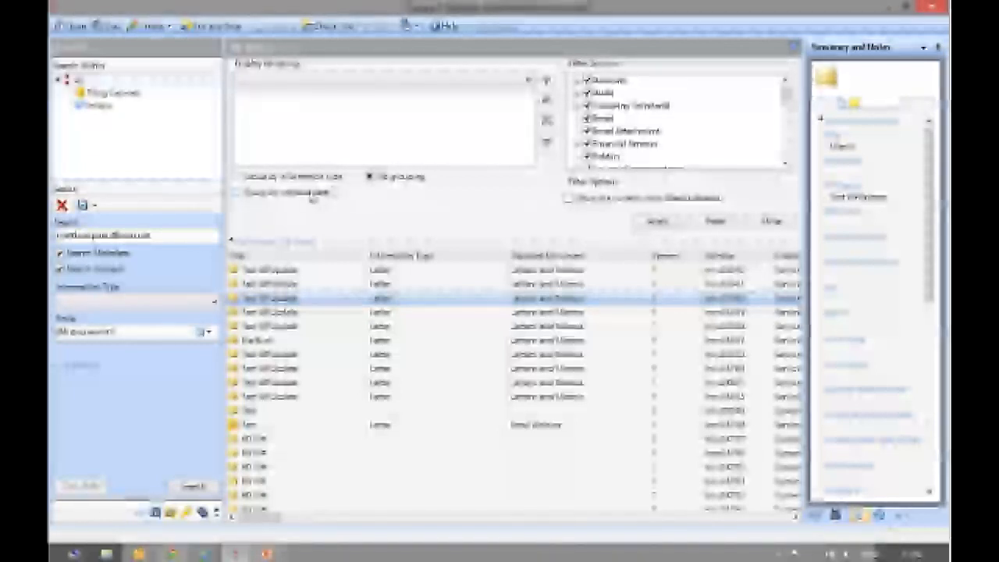
click(334, 193)
click(641, 223)
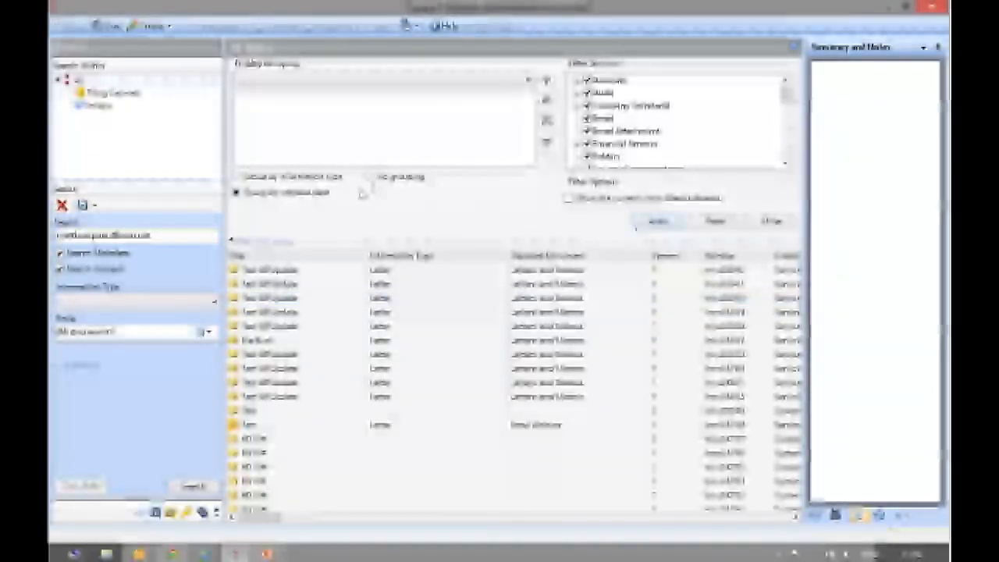
click(289, 178)
click(664, 221)
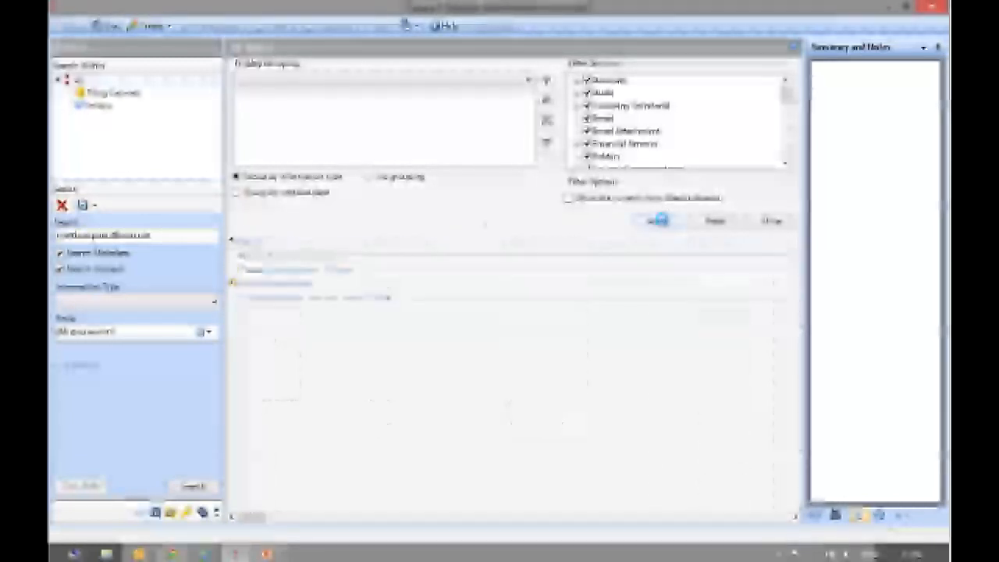
- Expand the information type groups and examine the documents listed in them
click(331, 298)
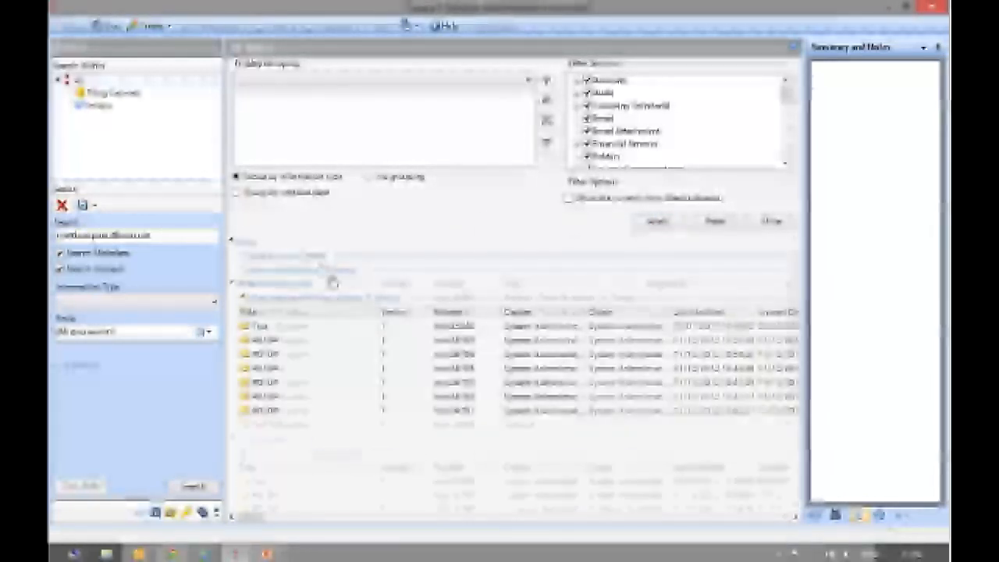
click(297, 312)
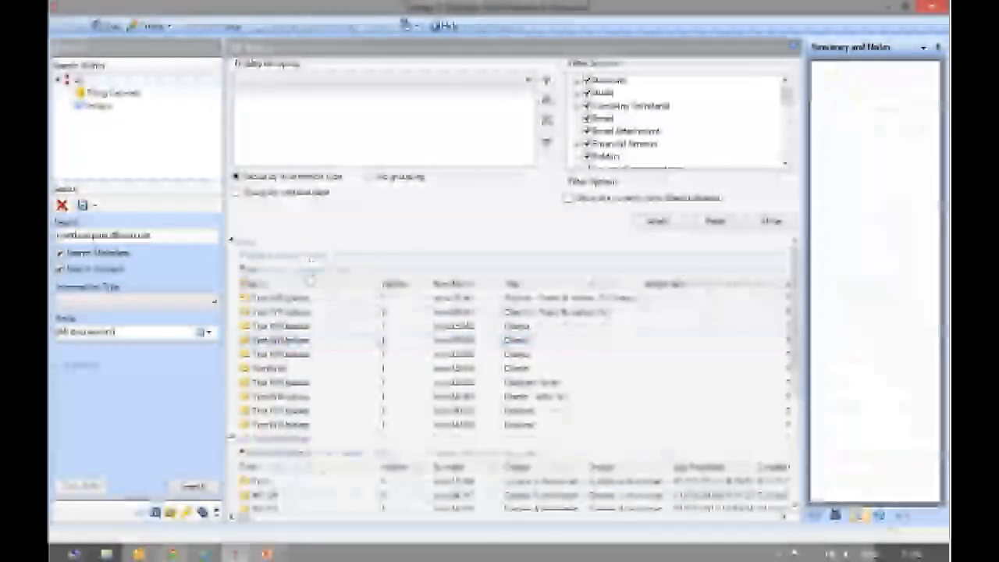
click(316, 483)
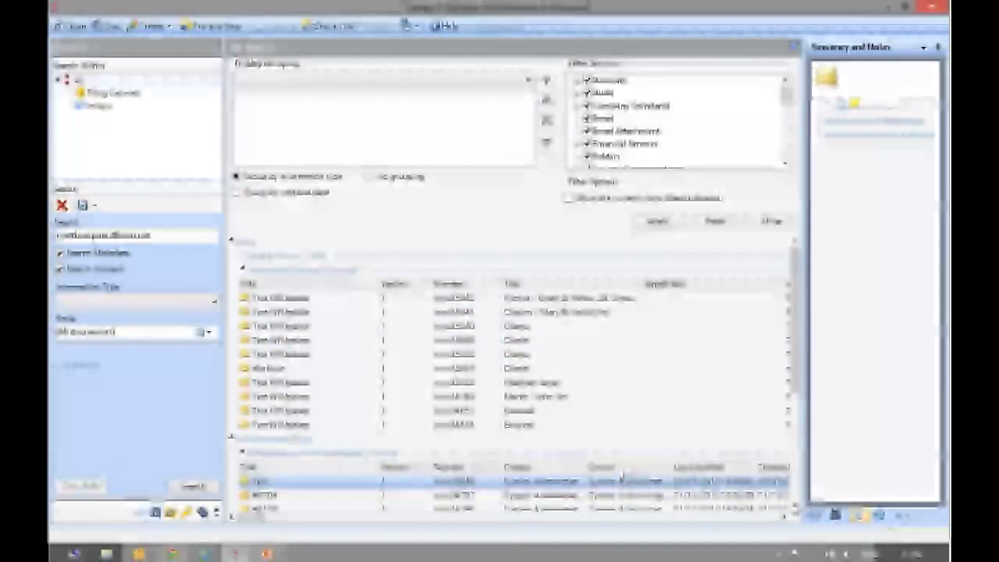
drag(794, 402, 795, 509)
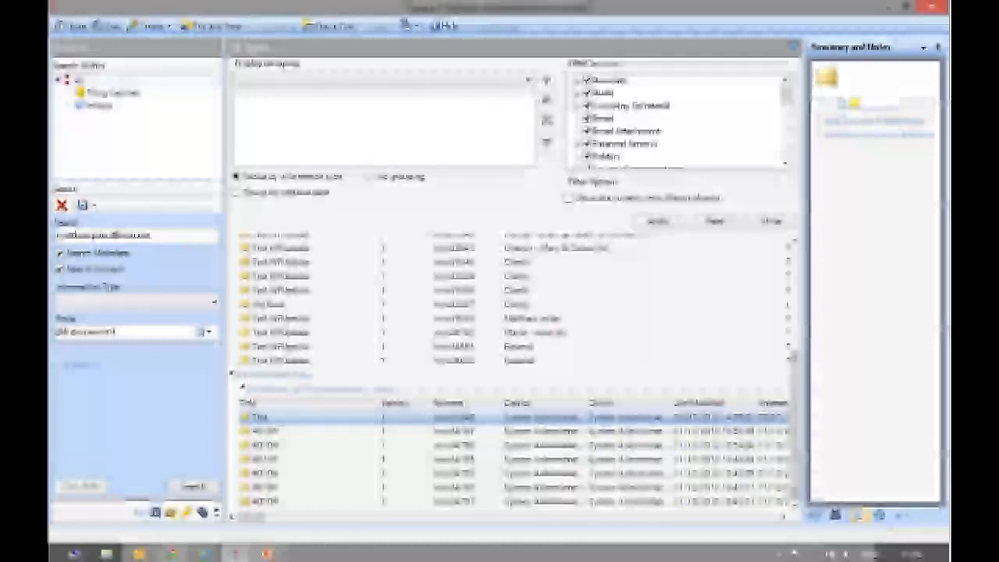
scroll(795, 295, up, 2)
- Reset the results filter, add Title as a display grouping field and apply it to the results
click(713, 223)
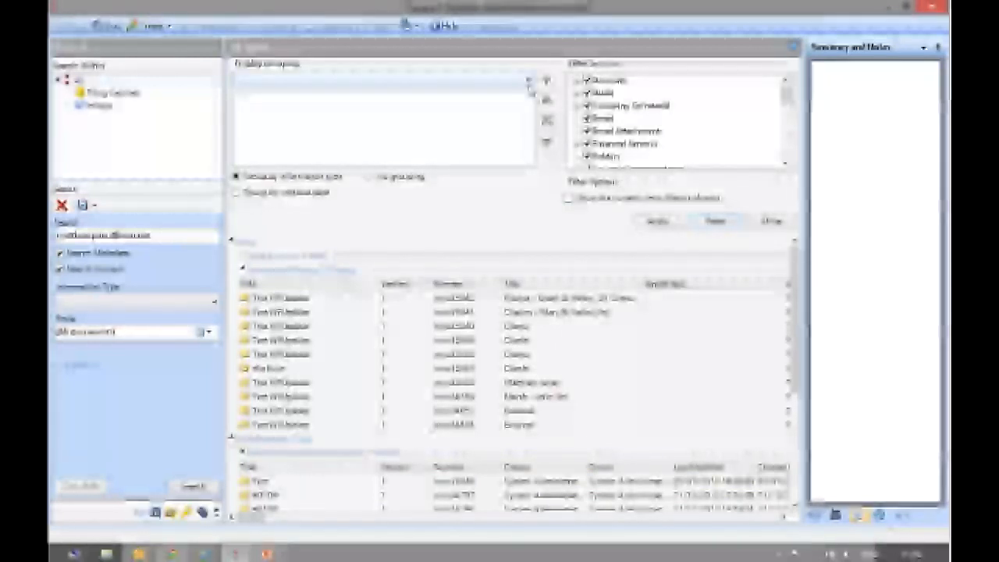
click(529, 84)
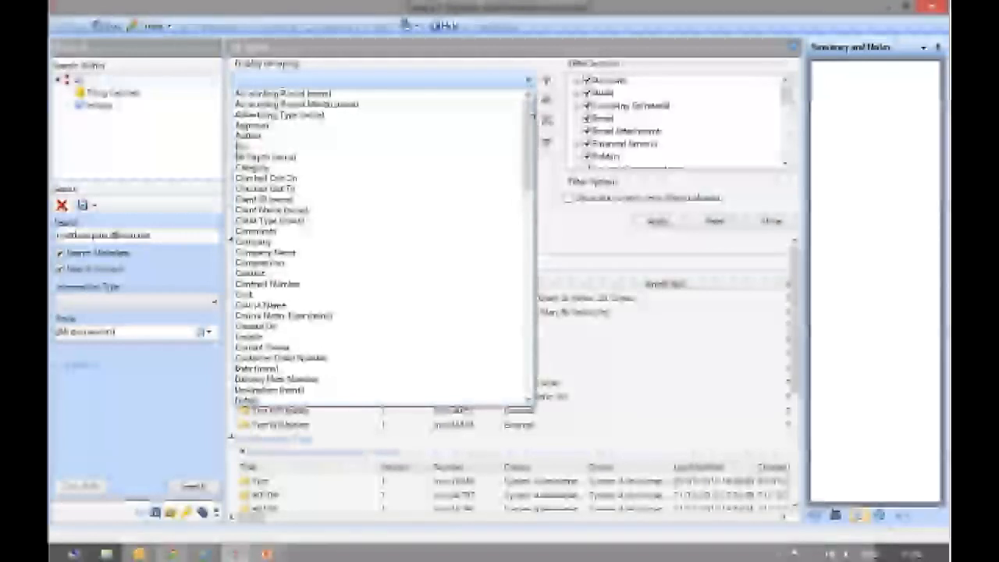
drag(530, 127, 532, 142)
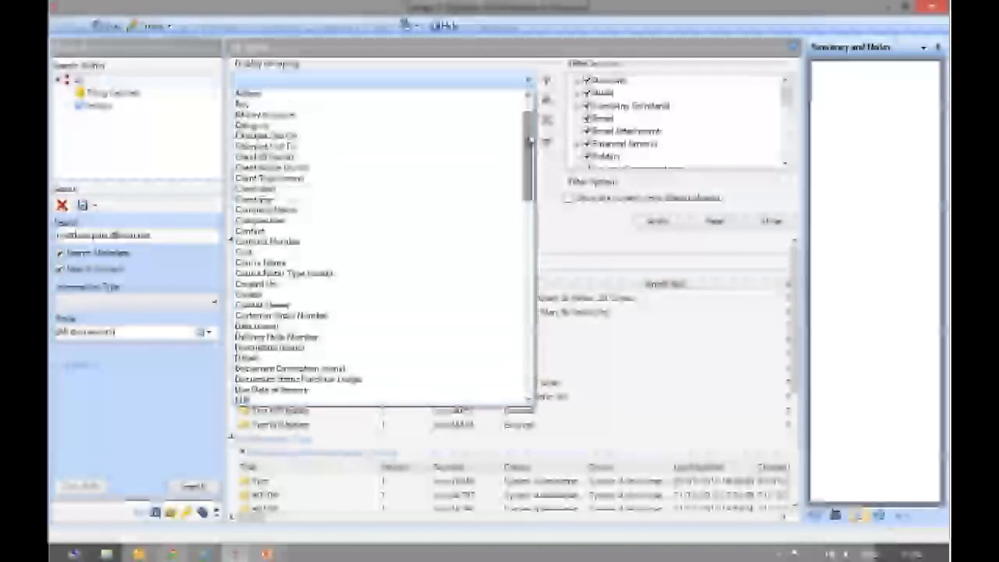
click(530, 85)
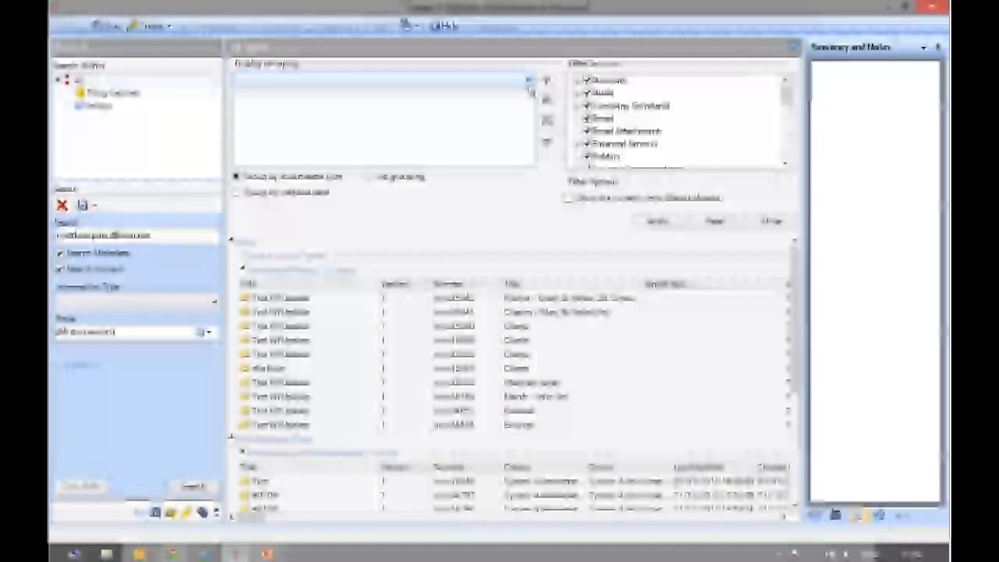
click(529, 84)
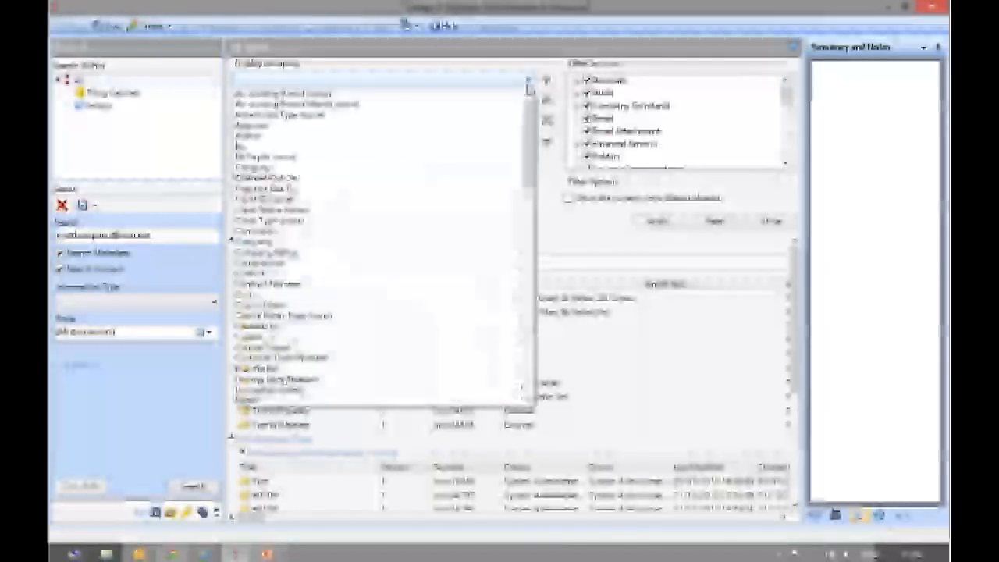
drag(530, 133, 532, 323)
click(474, 323)
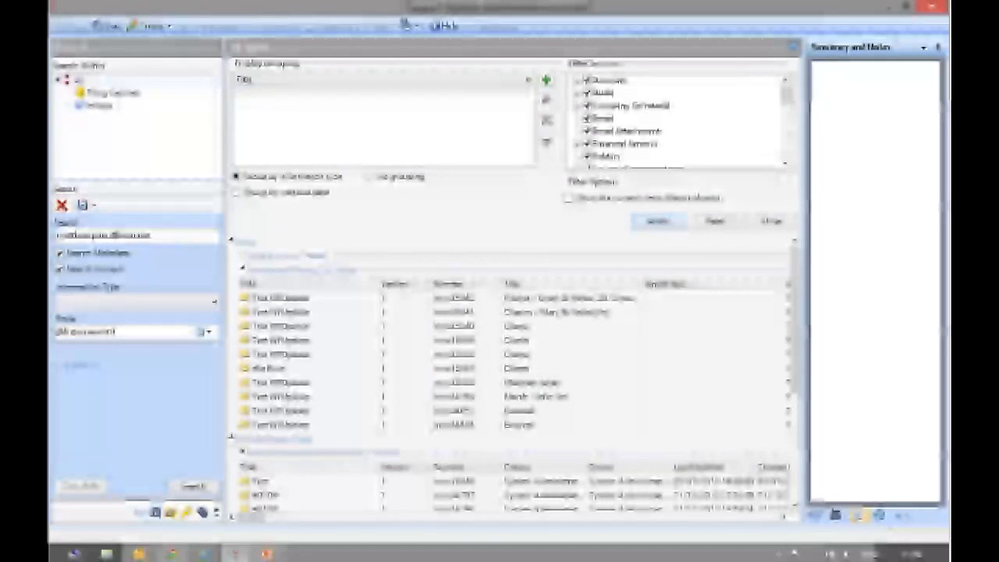
click(546, 81)
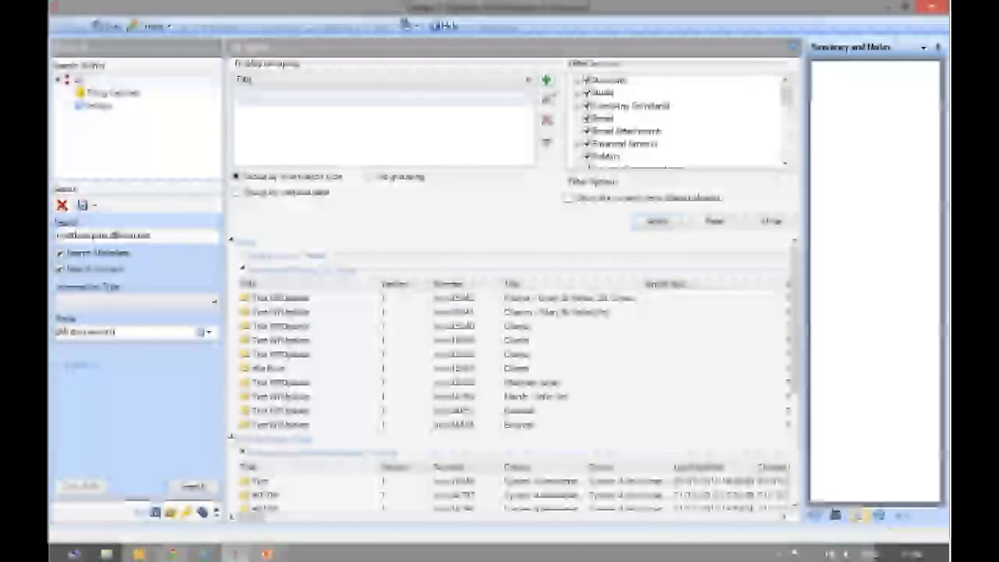
click(649, 224)
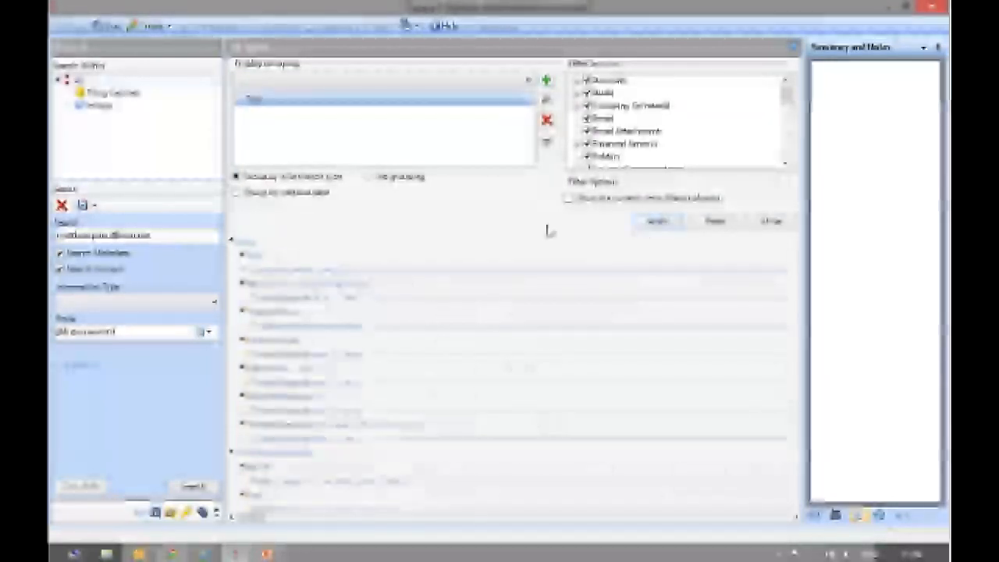
- Expand the title groups within the results and examine the documents and their summaries
click(255, 266)
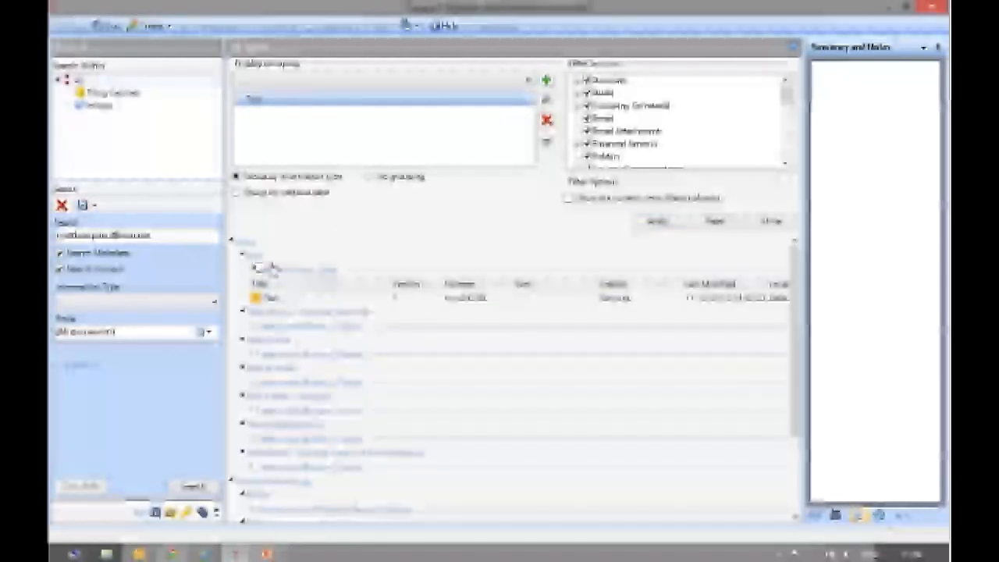
click(286, 299)
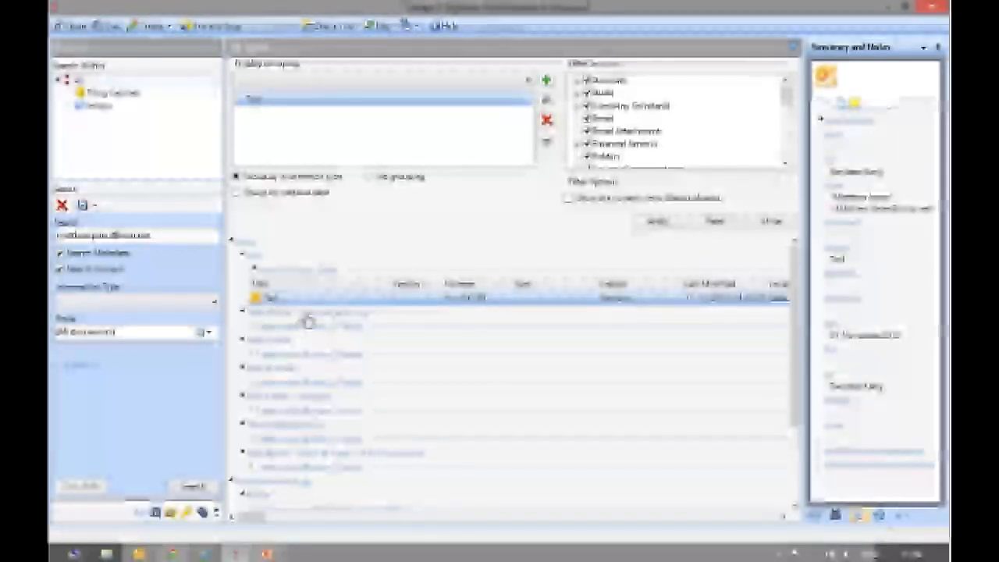
click(317, 328)
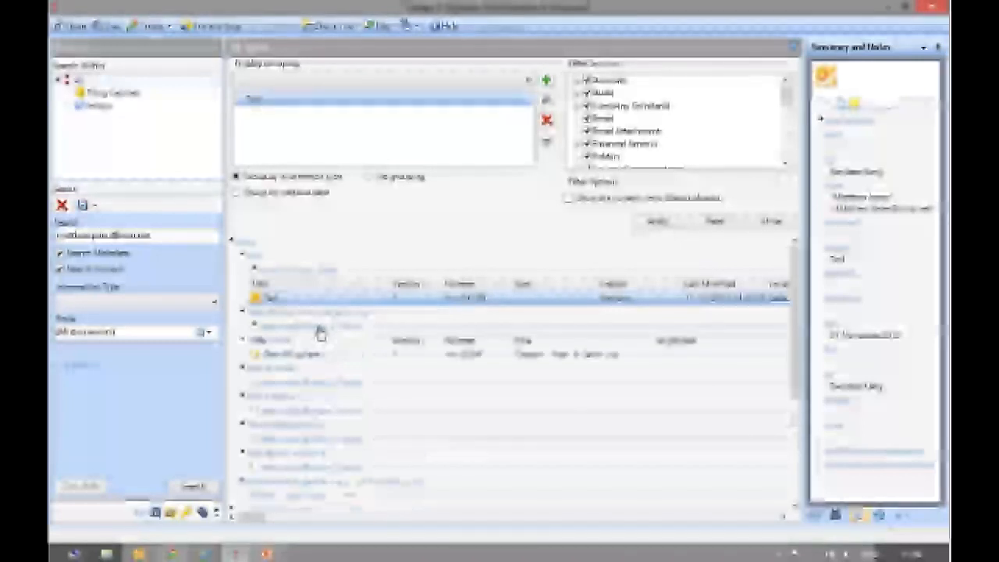
click(317, 354)
click(310, 388)
click(315, 412)
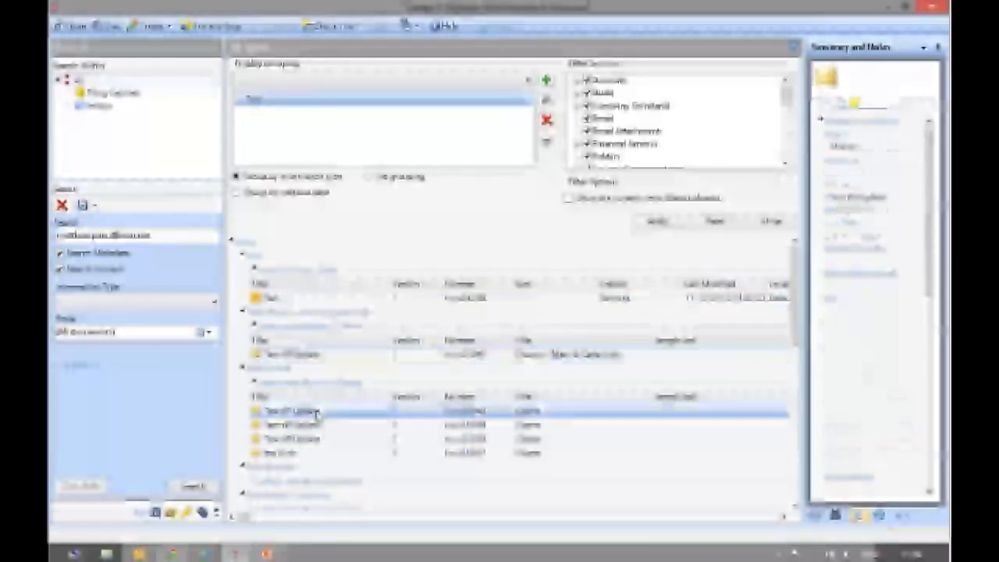
scroll(799, 327, down, 3)
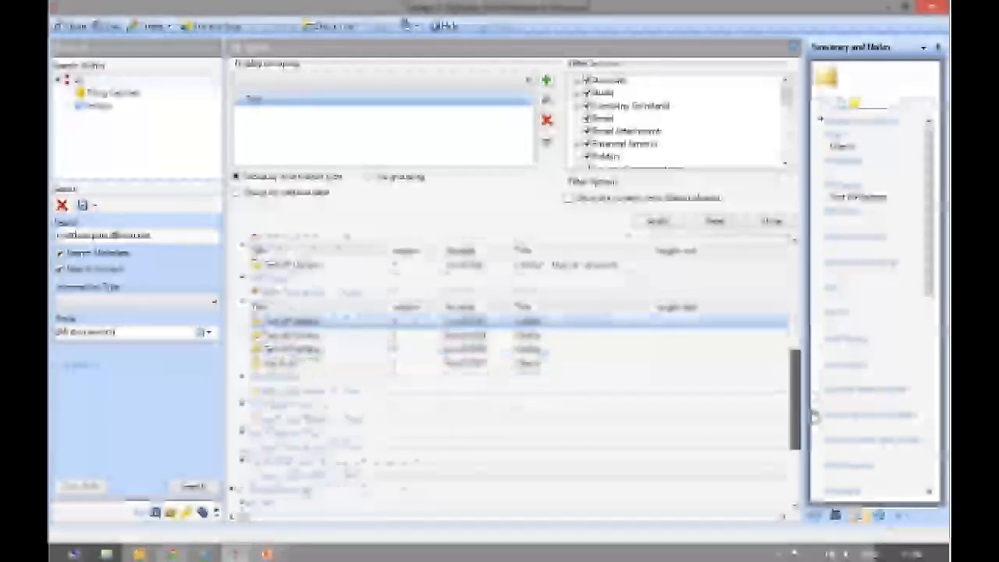
click(394, 401)
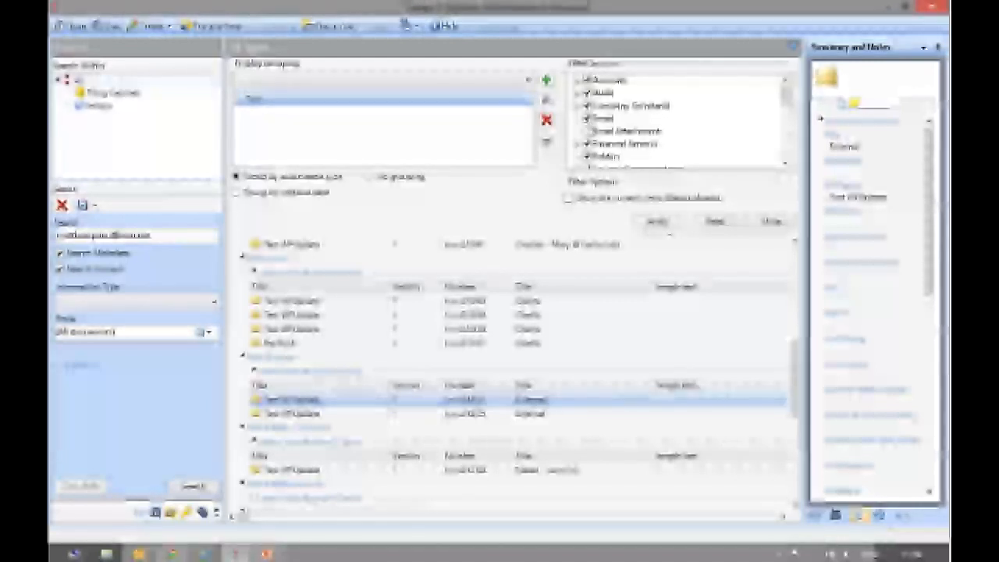
- Exclude Email Attachment from the filter sections and apply the filter to the grouped results
click(587, 130)
click(670, 227)
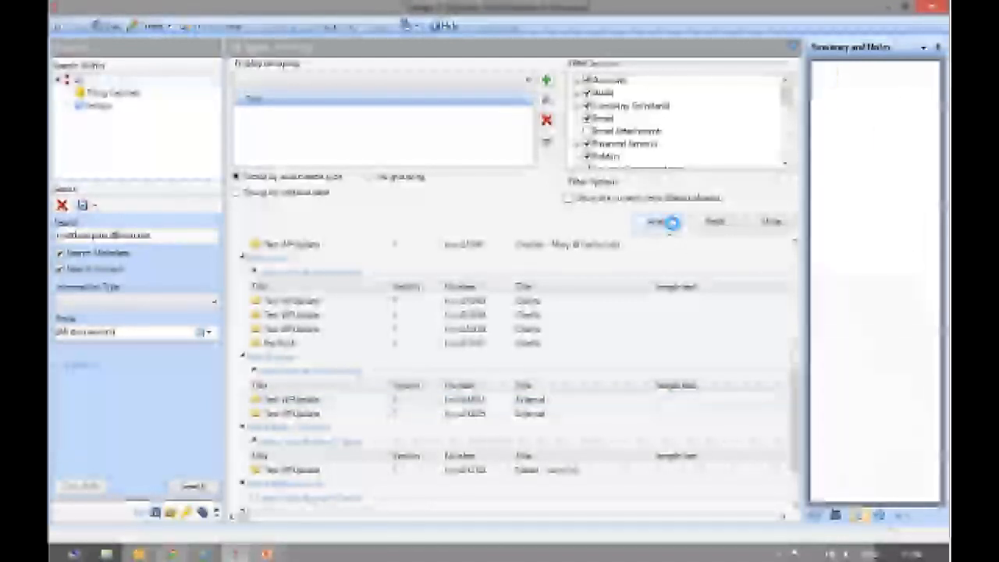